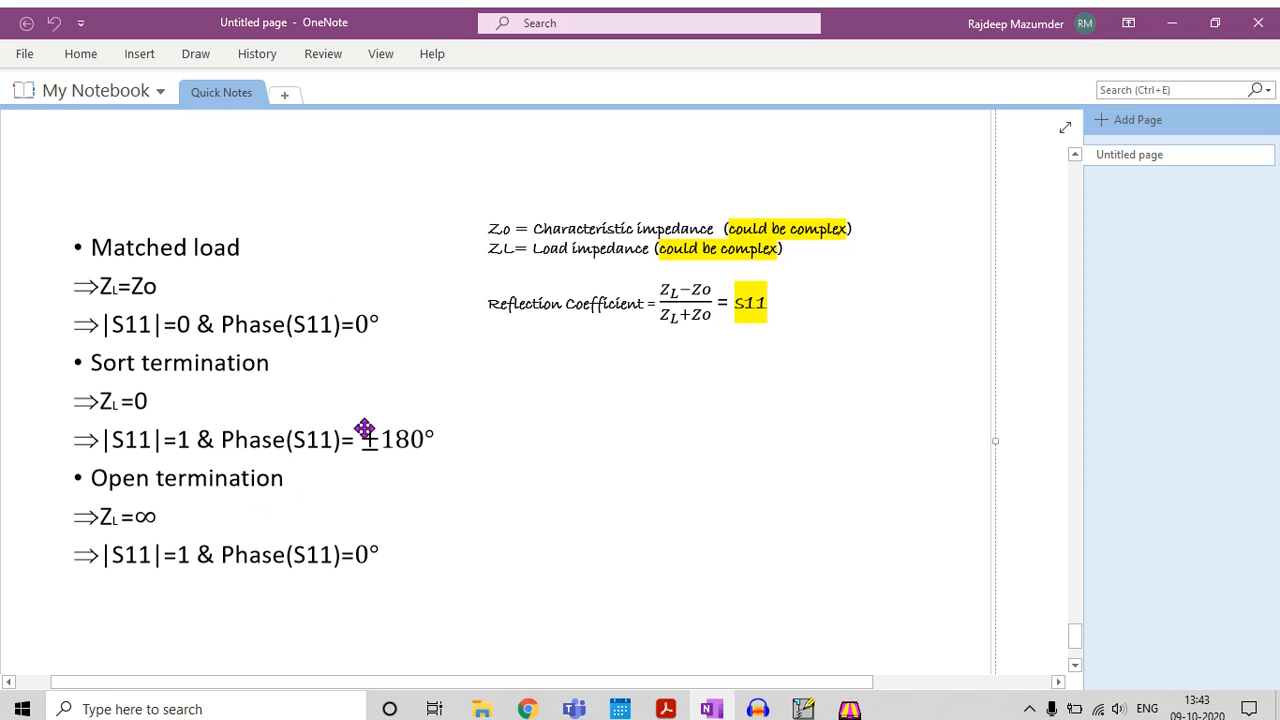
# Switch to the Serenade Desktop schematic and delete the resistor between the transmission line and the ground
pyautogui.click(803, 709)
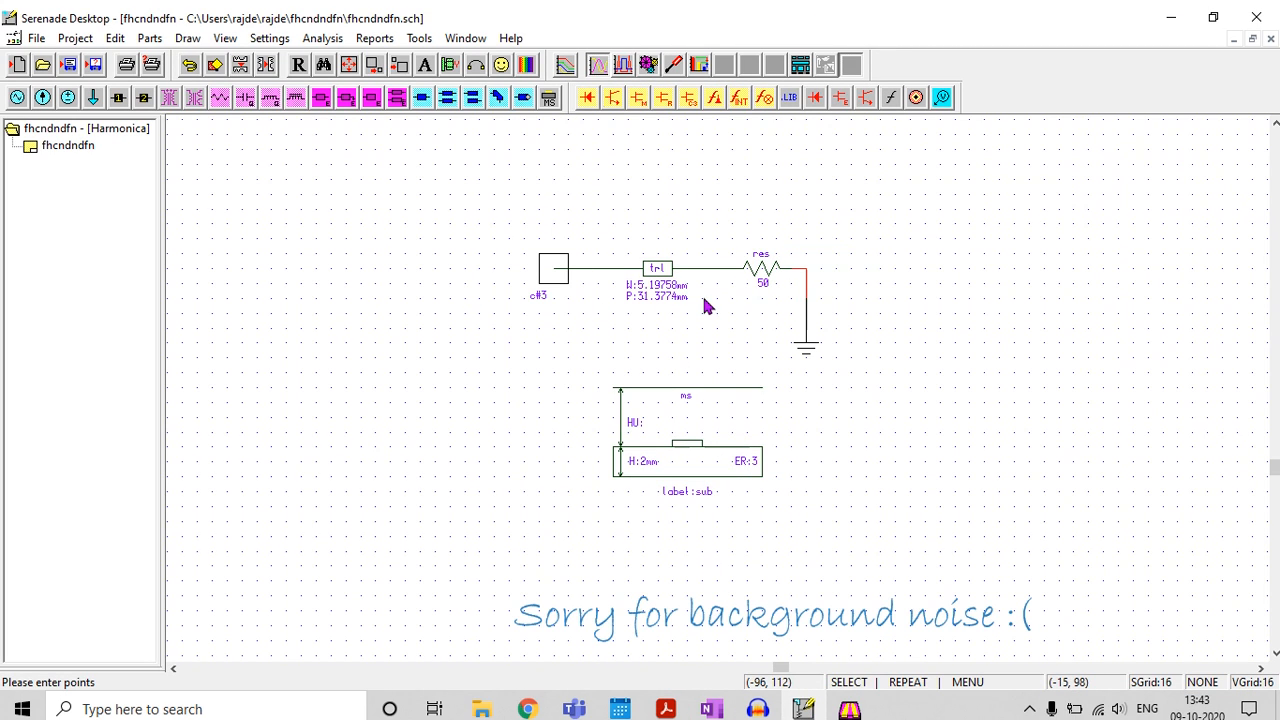
pyautogui.click(762, 272)
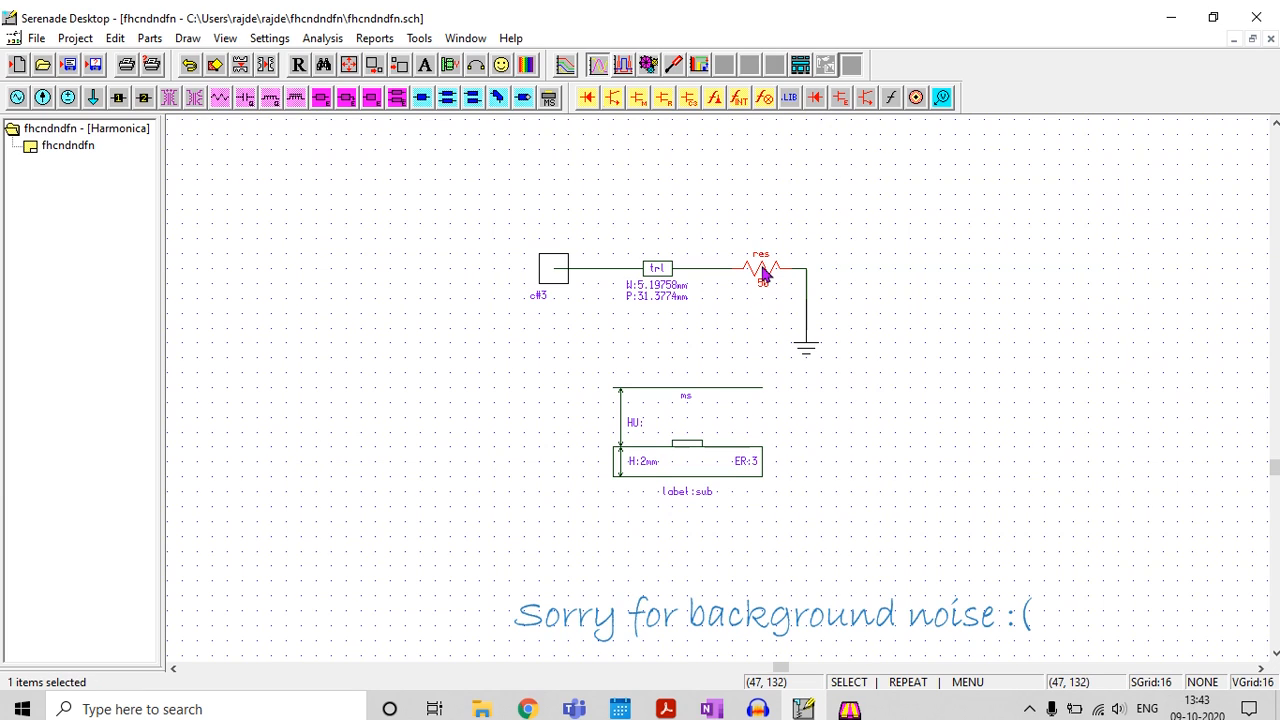
pyautogui.press('Delete')
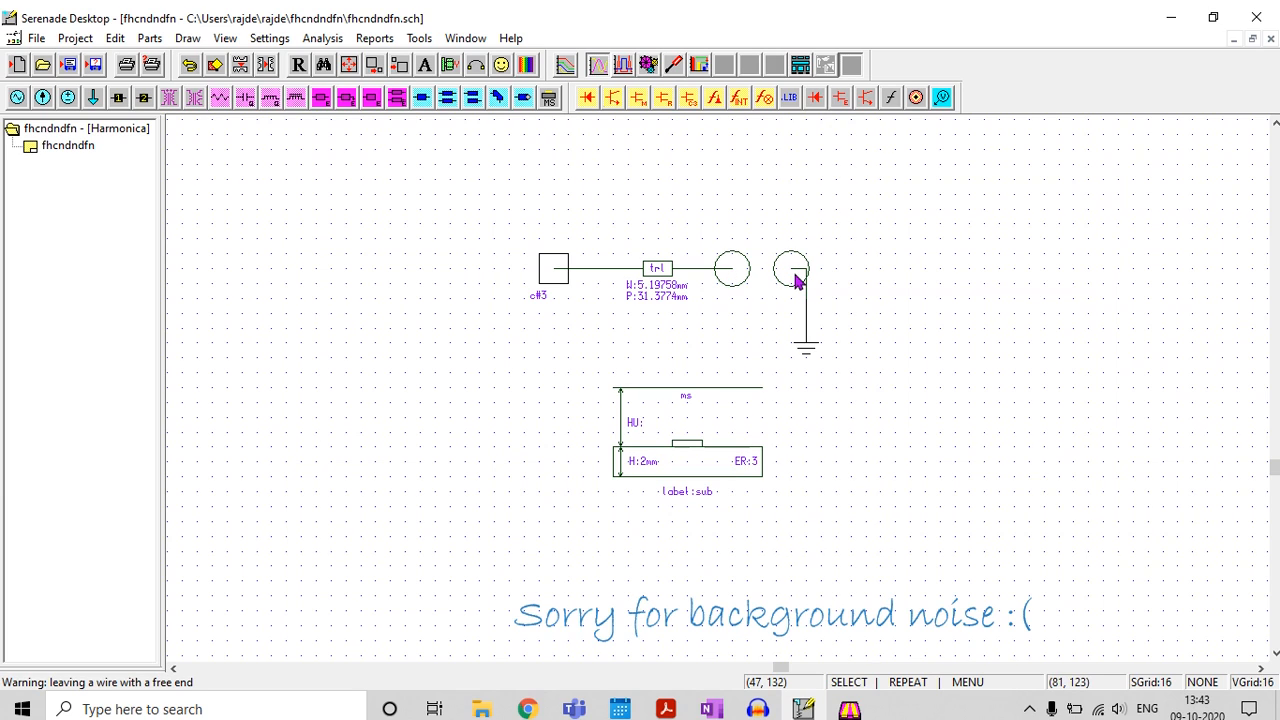
# Wire the free end of the transmission line directly to the ground wire to make a short termination
pyautogui.hotkey('ctrl', 'w')
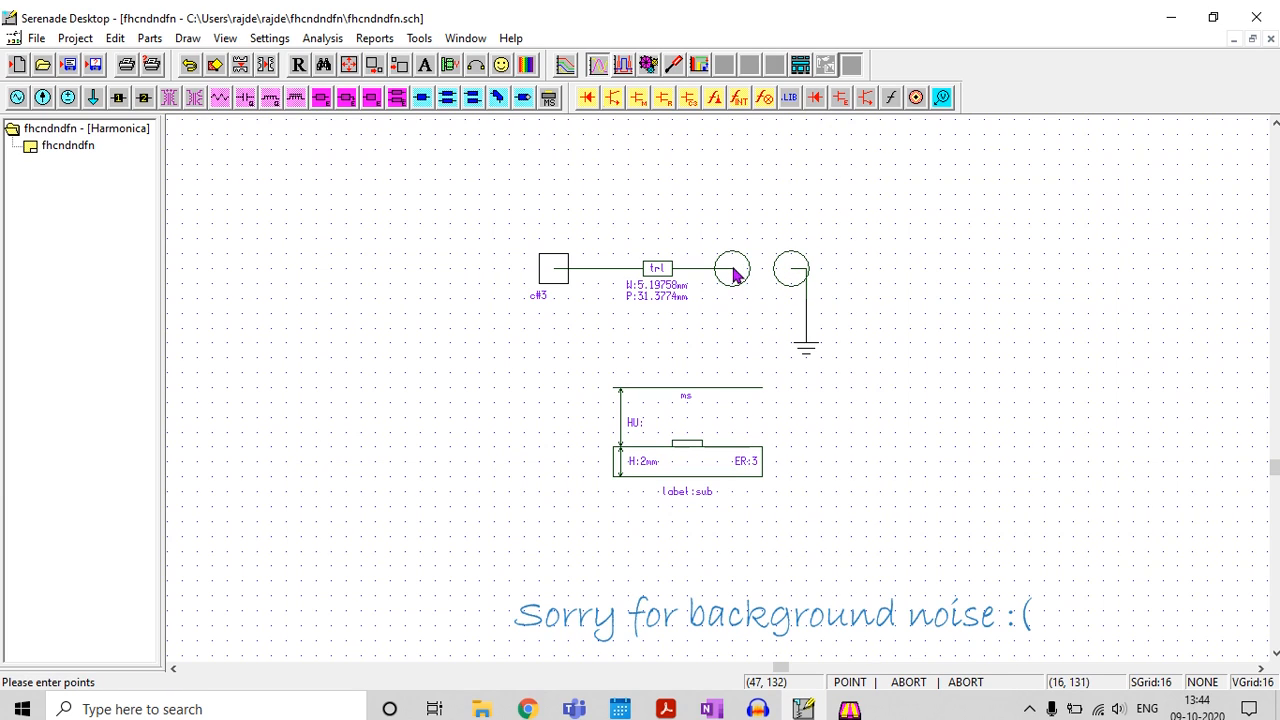
pyautogui.click(737, 268)
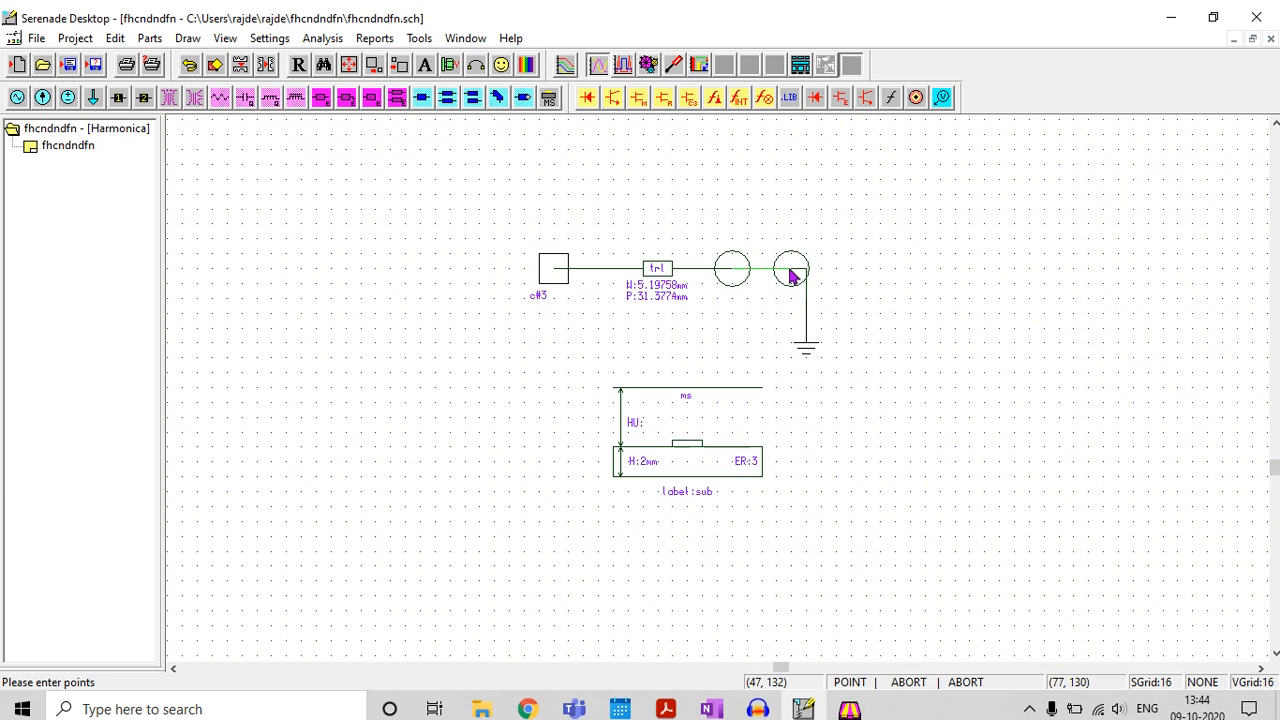
pyautogui.click(793, 270)
pyautogui.rightClick(793, 271)
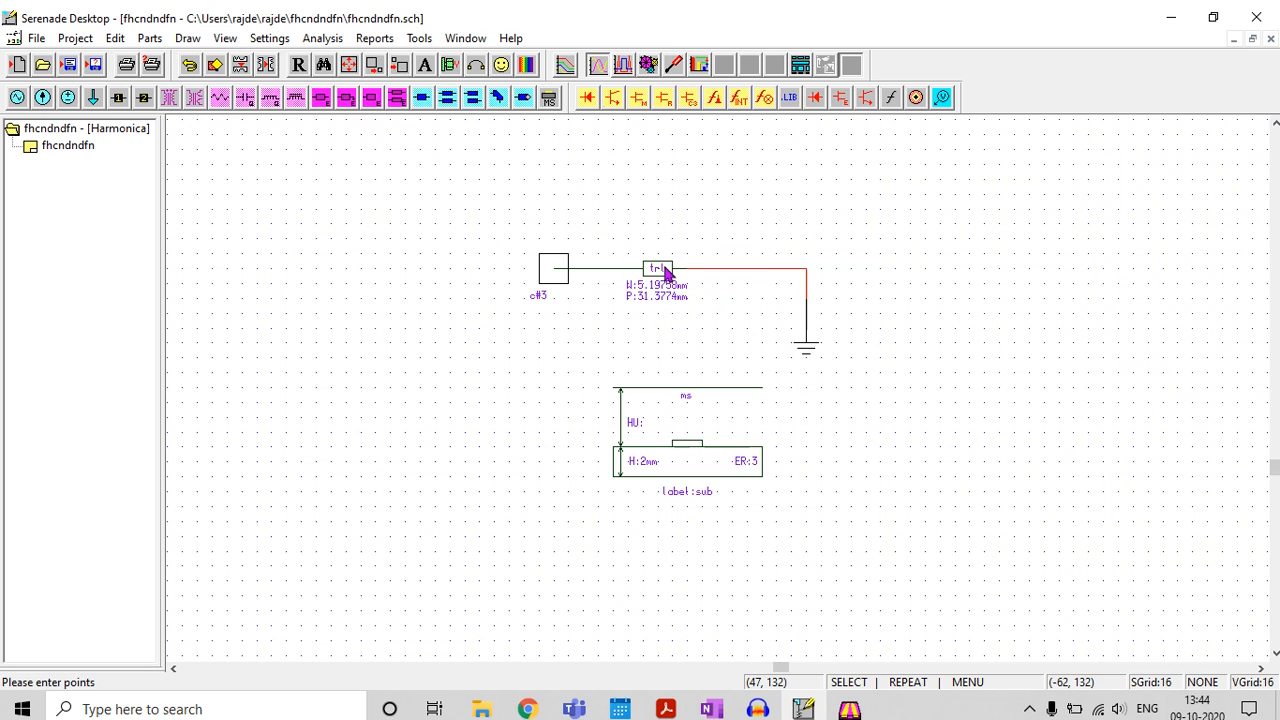
# Check the line's synthesis in the TRL calculator, then place a linear frequency block beside the substrate, set to Step 4Ghz 8Ghz 200Mhz
pyautogui.click(849, 709)
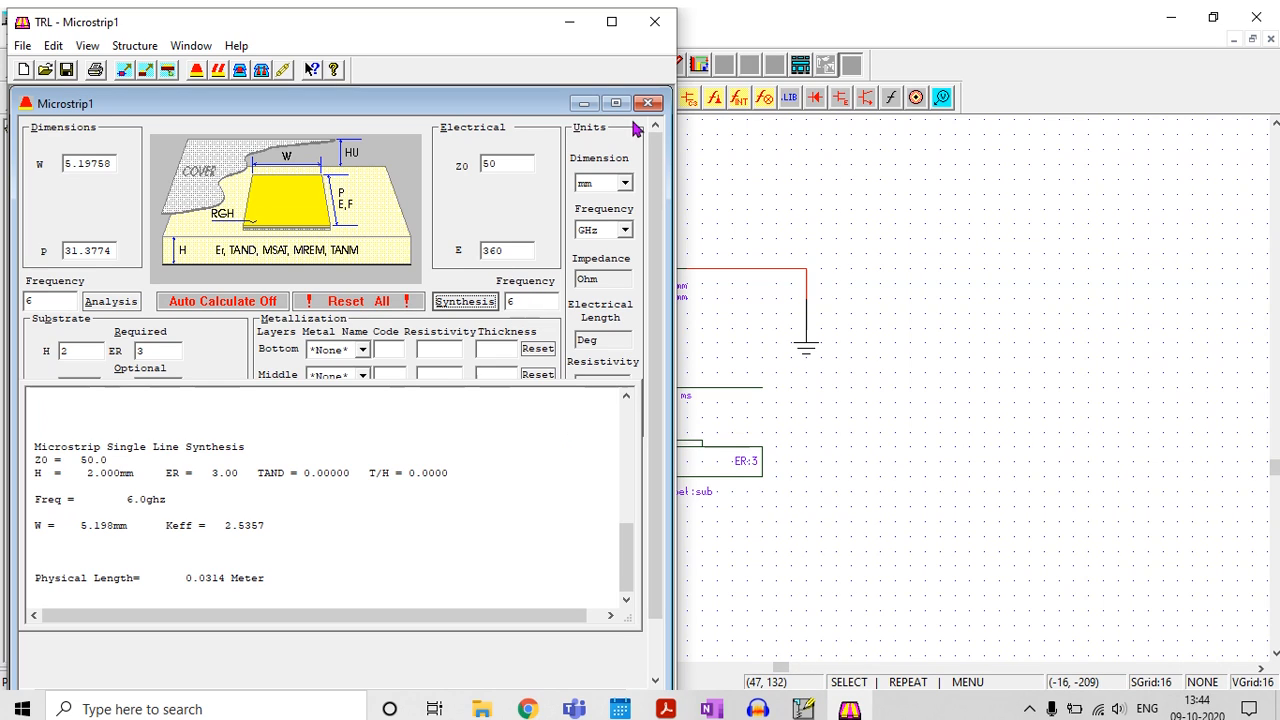
pyautogui.click(569, 25)
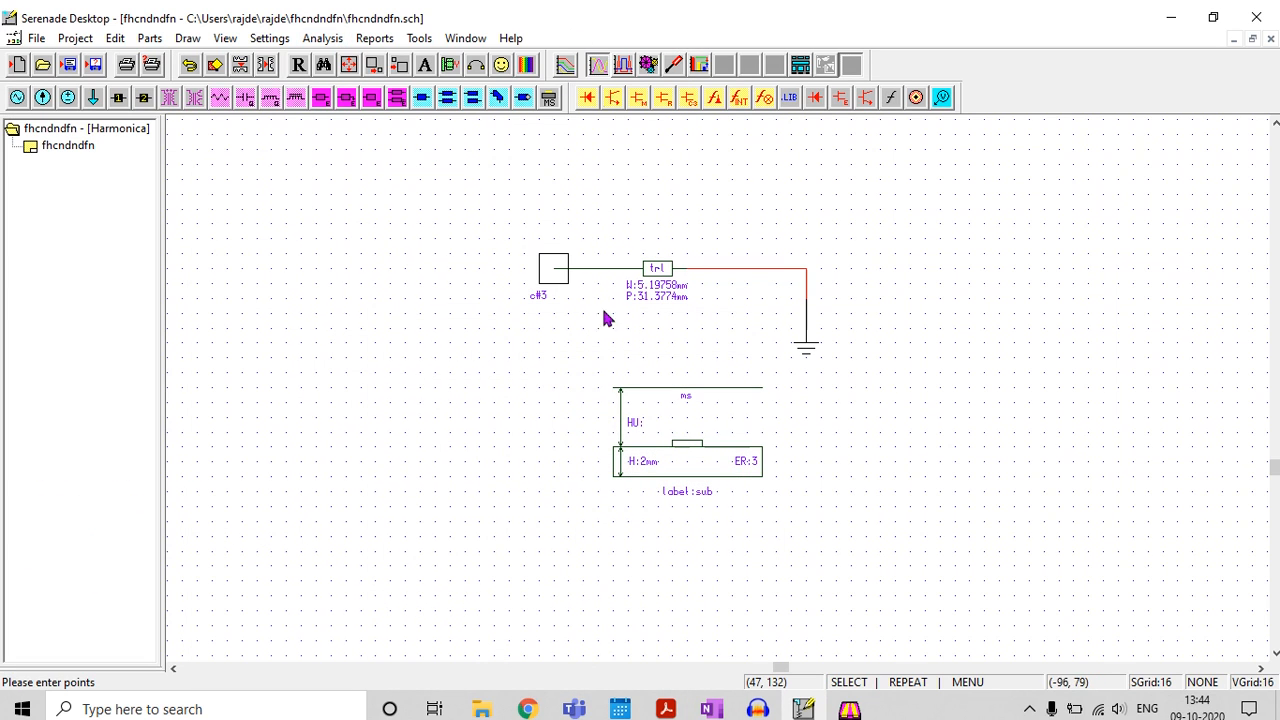
pyautogui.click(891, 97)
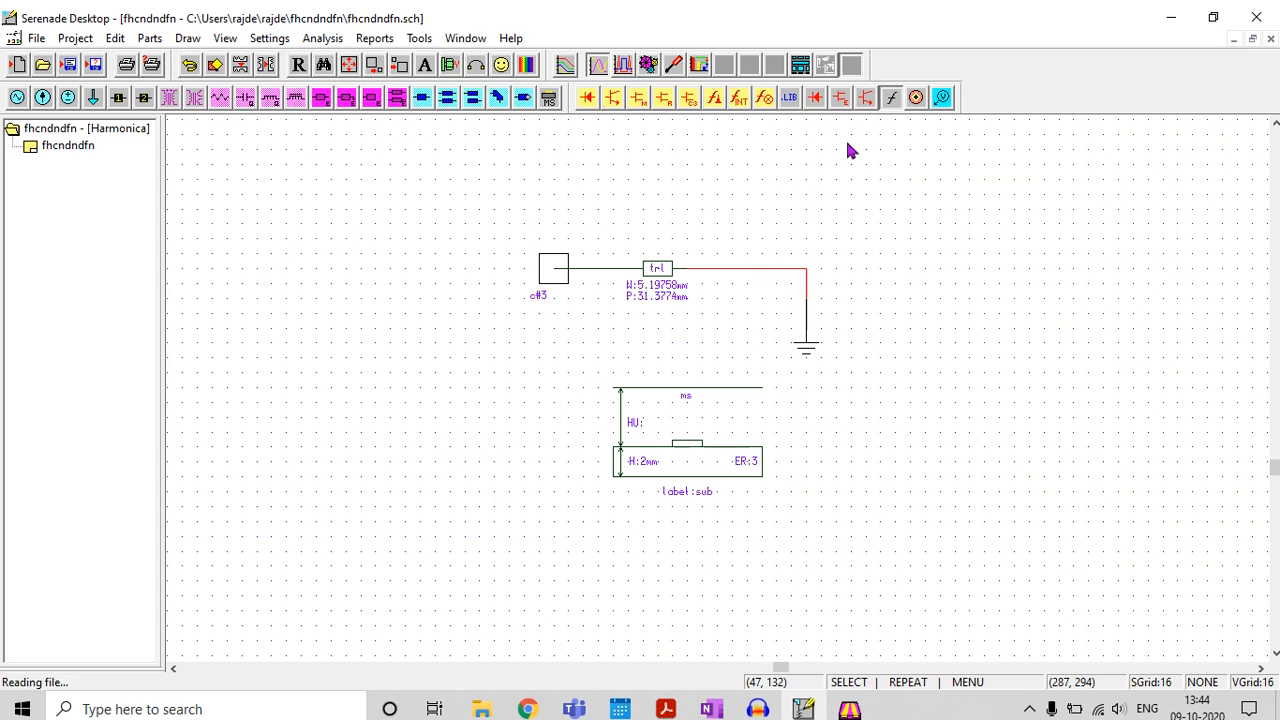
pyautogui.click(488, 466)
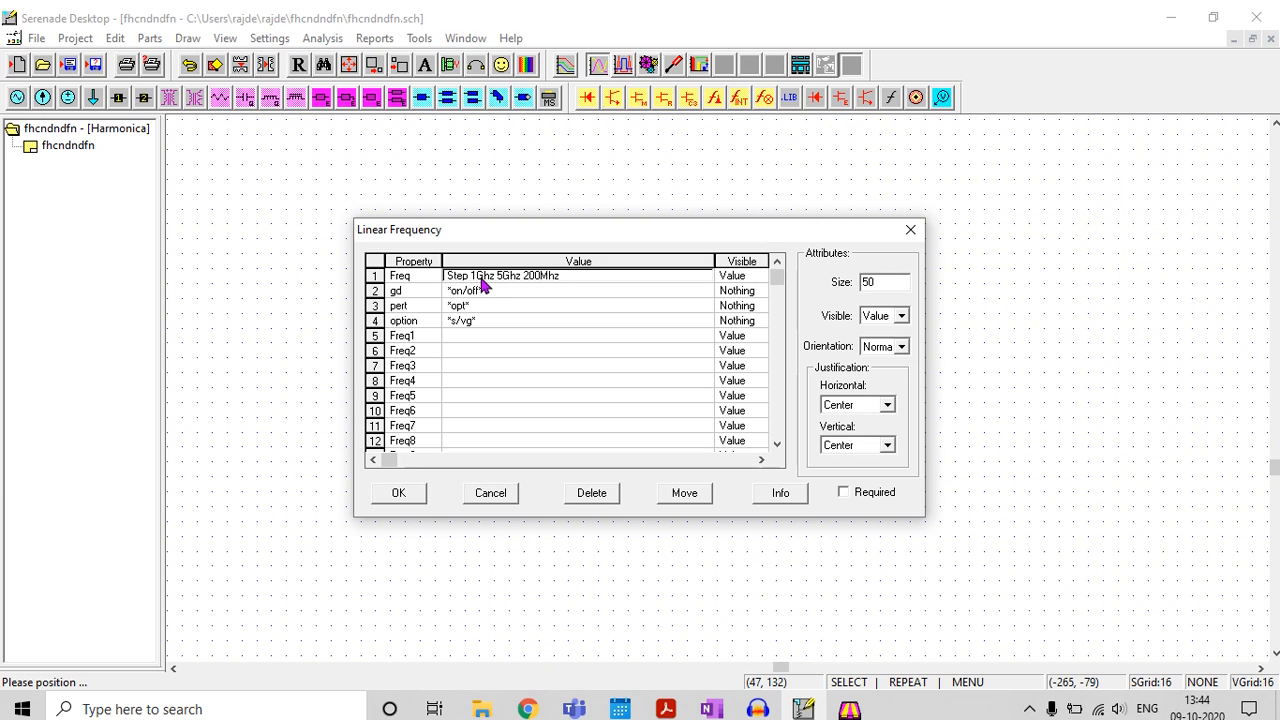
pyautogui.click(535, 281)
pyautogui.click(540, 278)
pyautogui.press('BackSpace')
pyautogui.write('4')
pyautogui.press('BackSpace')
pyautogui.write('8')
pyautogui.click(399, 494)
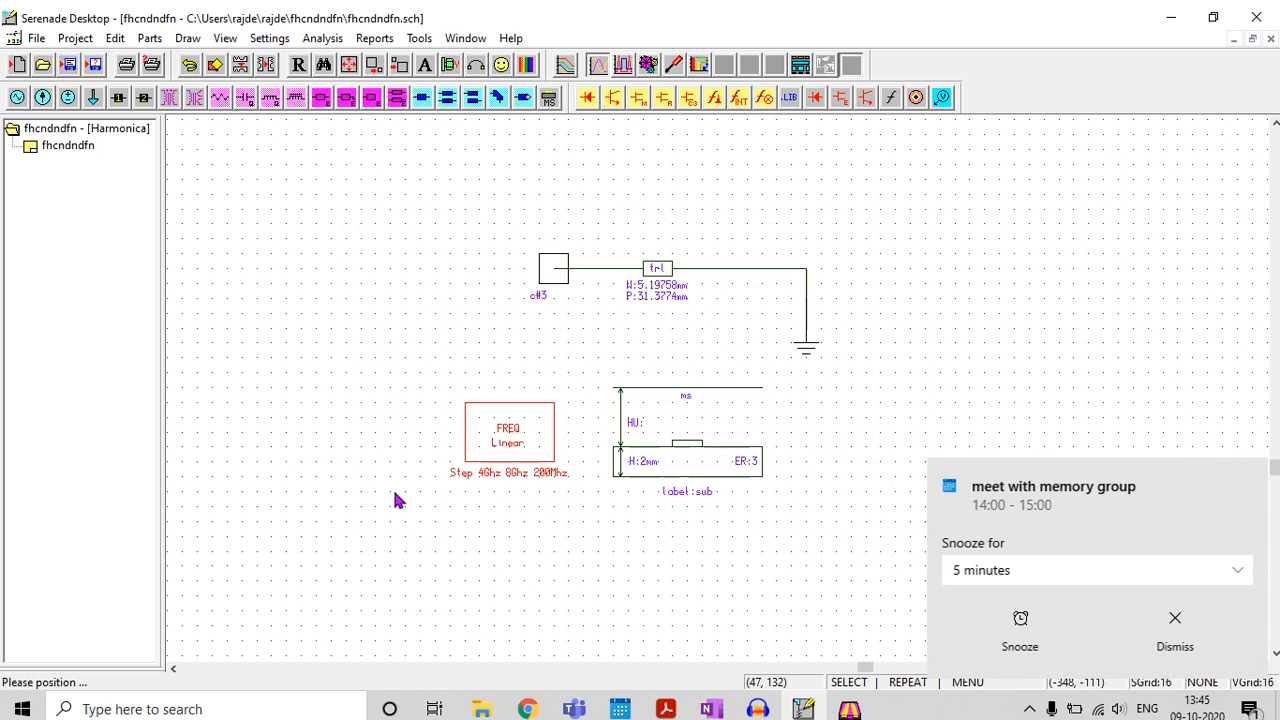
pyautogui.click(1182, 642)
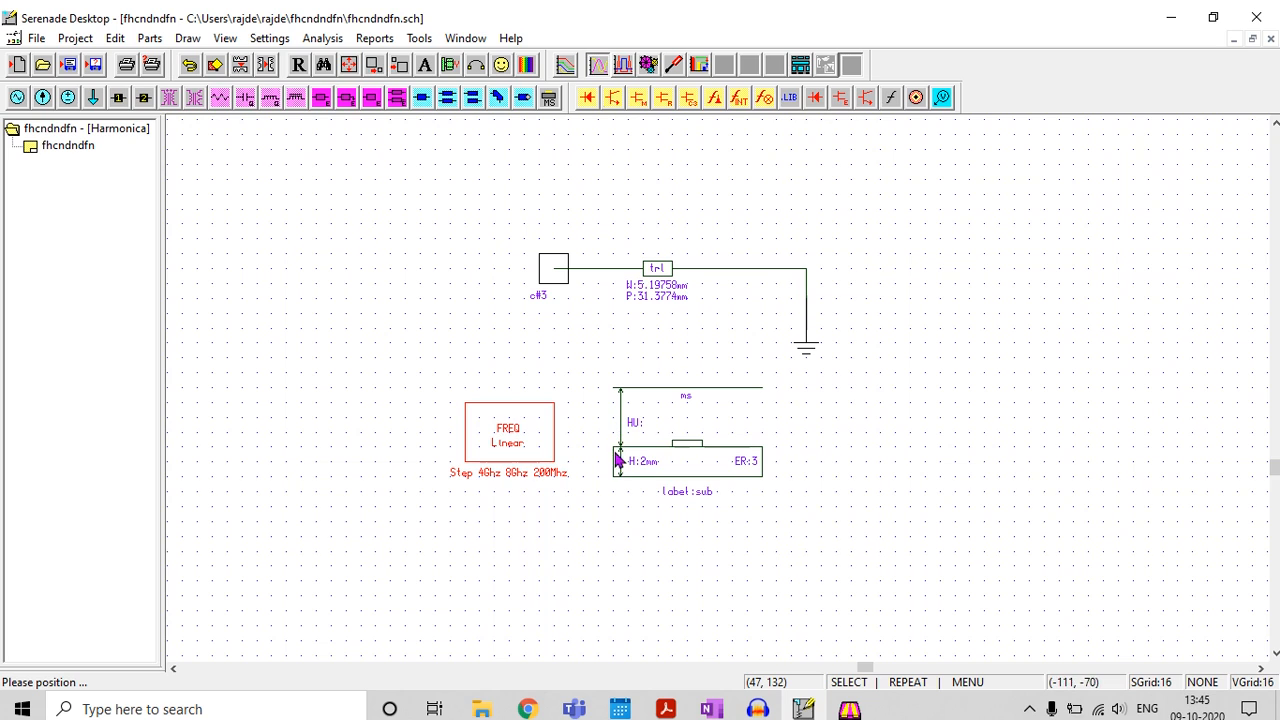
# Run the linear analysis of the shorted line and open the report editor
pyautogui.click(334, 40)
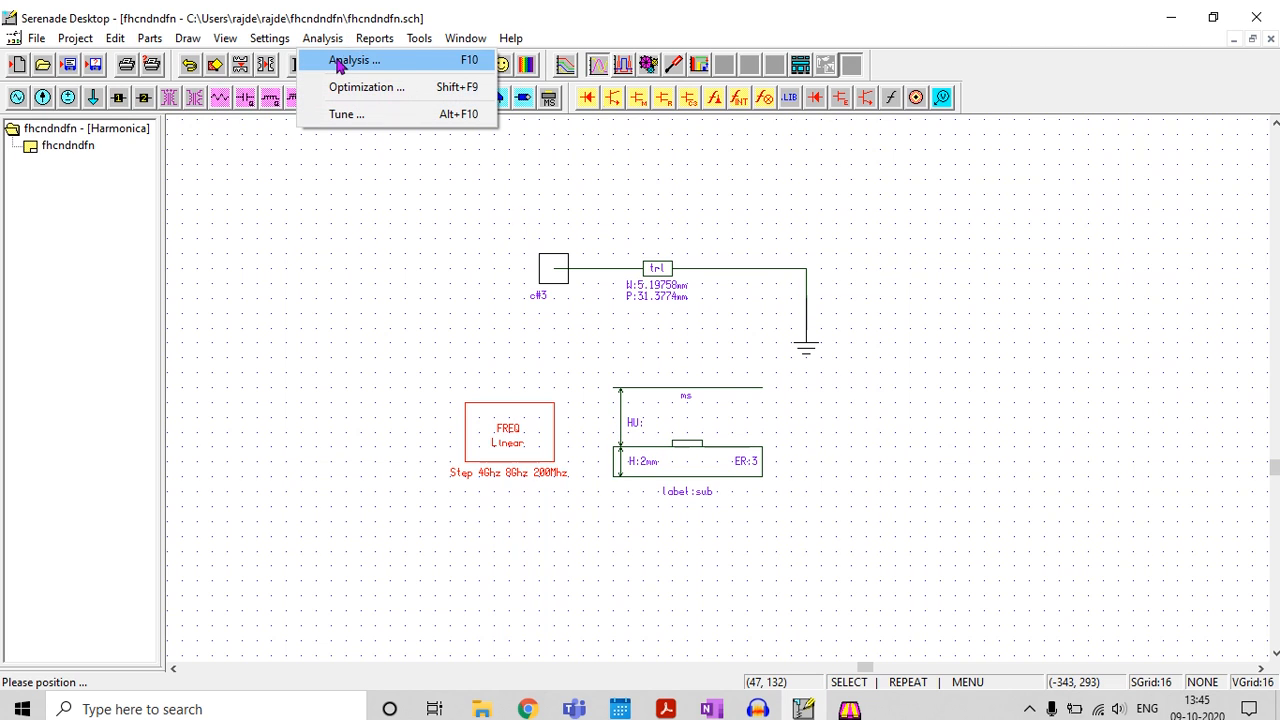
pyautogui.click(343, 58)
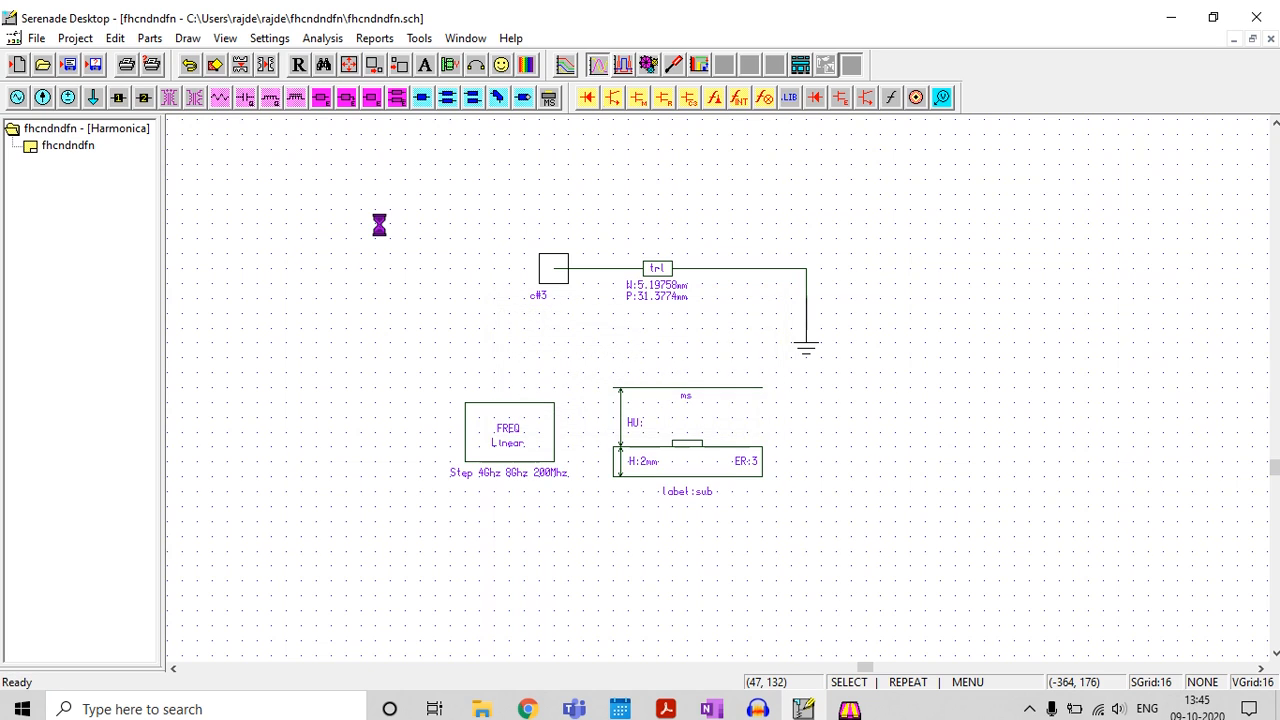
pyautogui.click(376, 38)
pyautogui.click(394, 58)
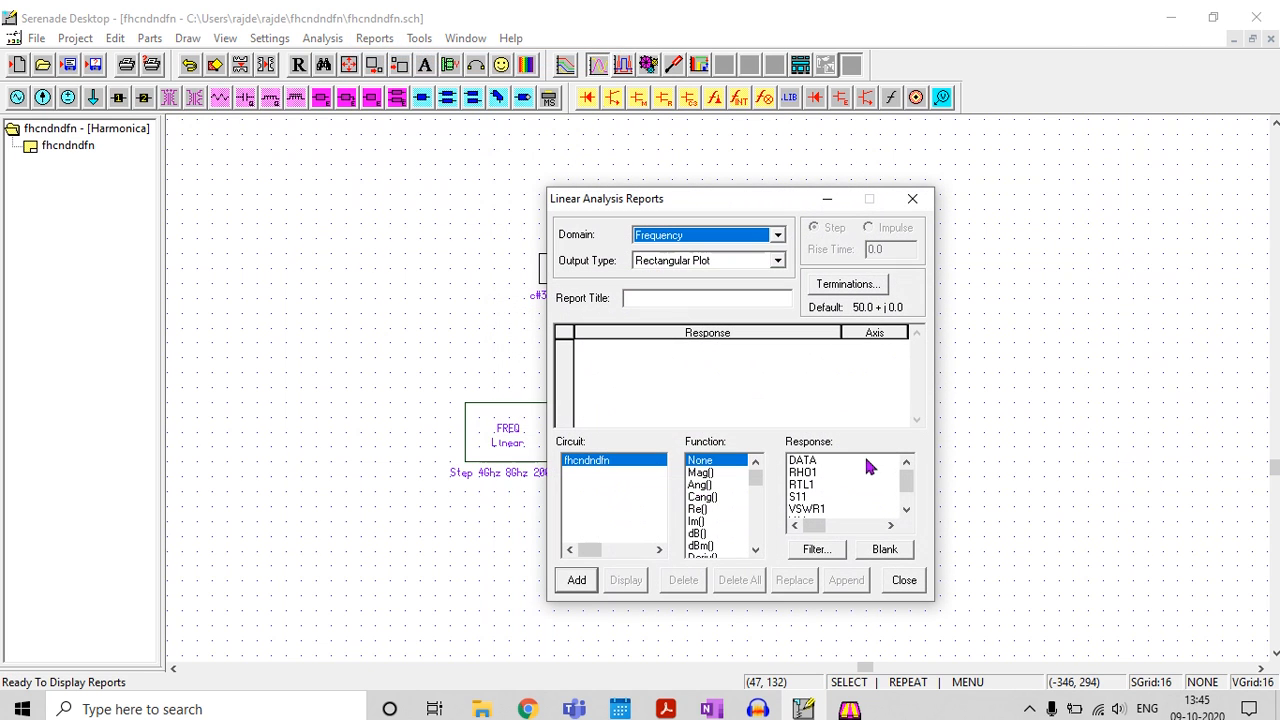
# Display Mag(S11) against frequency on a rectangular plot, view the curve over the sweep, and close the plot
pyautogui.click(799, 497)
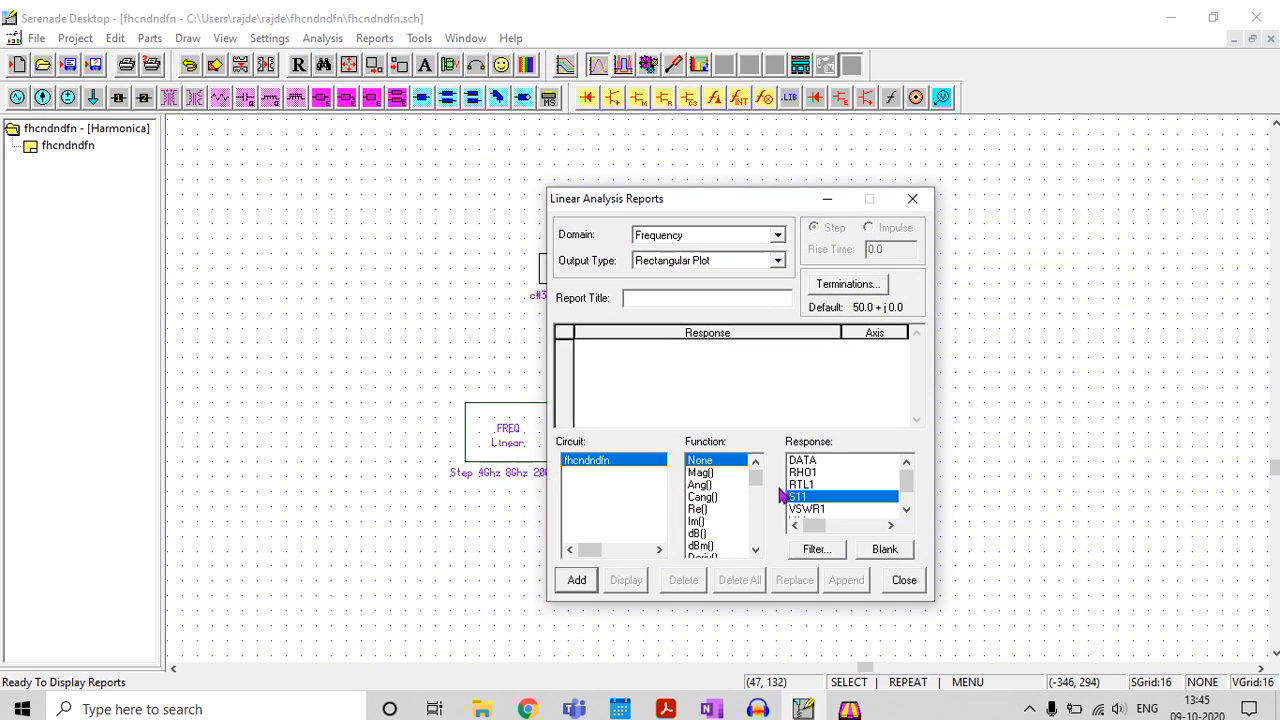
pyautogui.click(697, 534)
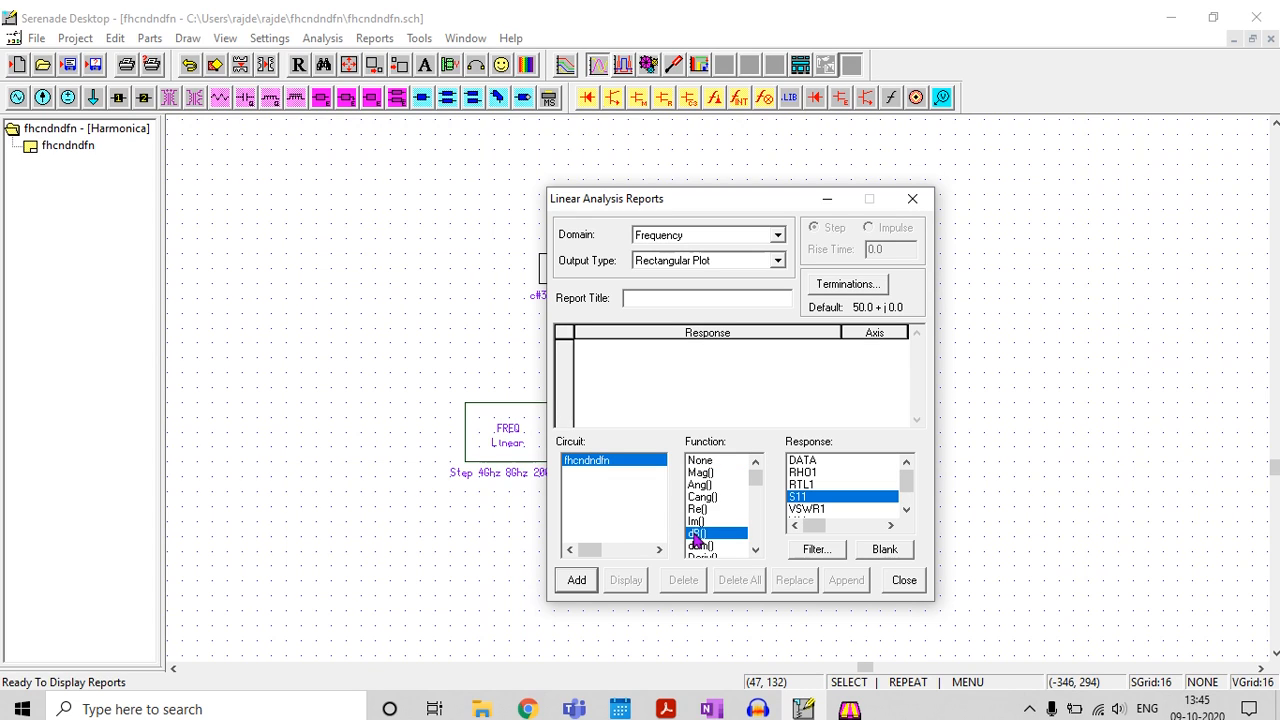
pyautogui.click(698, 474)
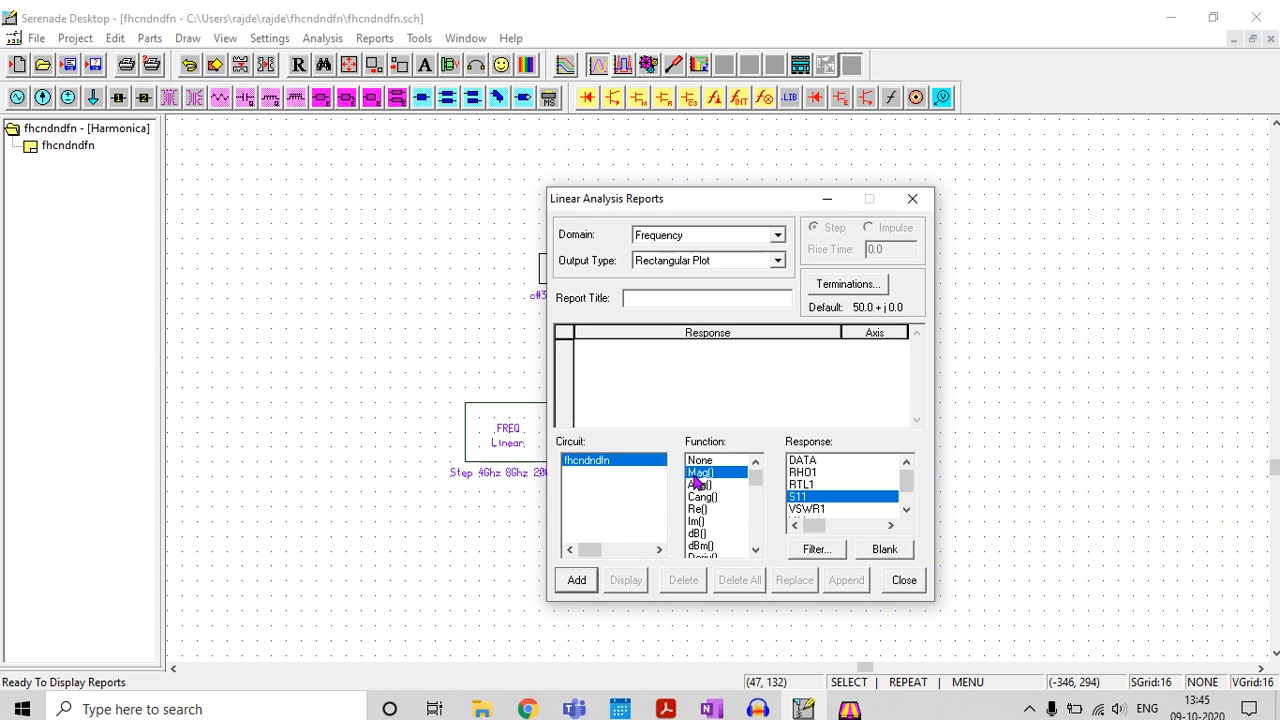
pyautogui.click(710, 709)
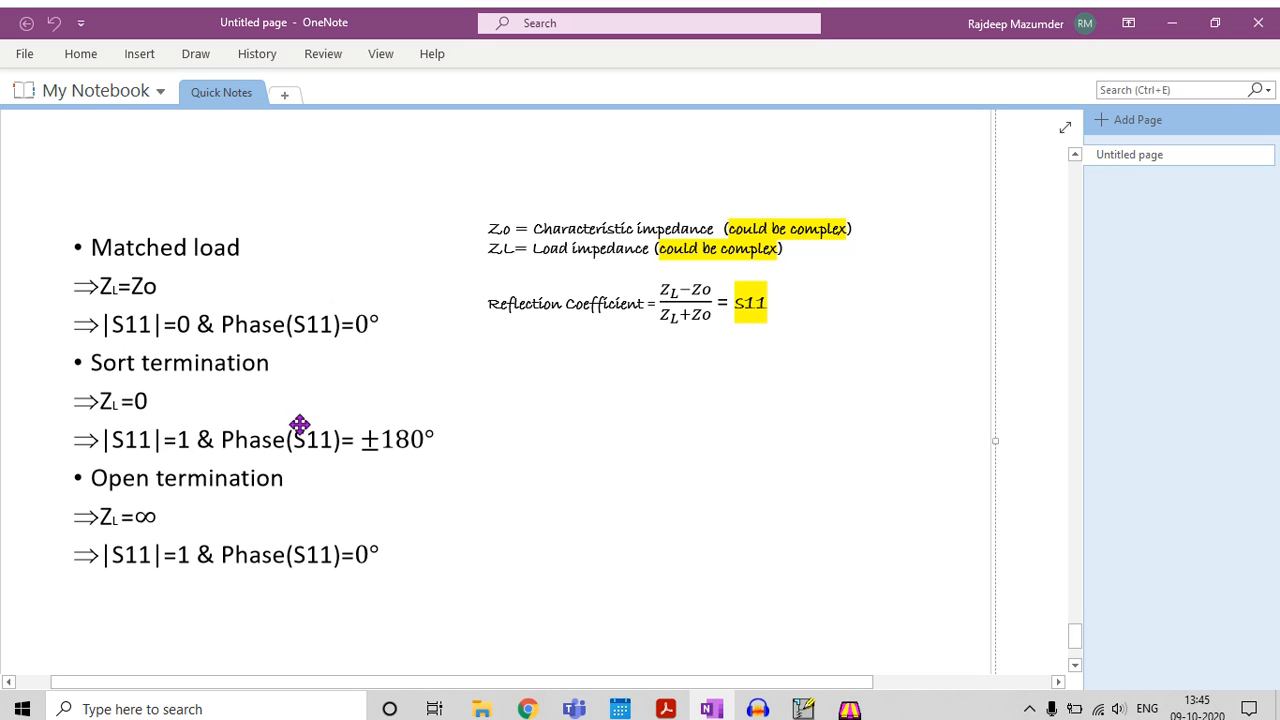
pyautogui.click(1172, 22)
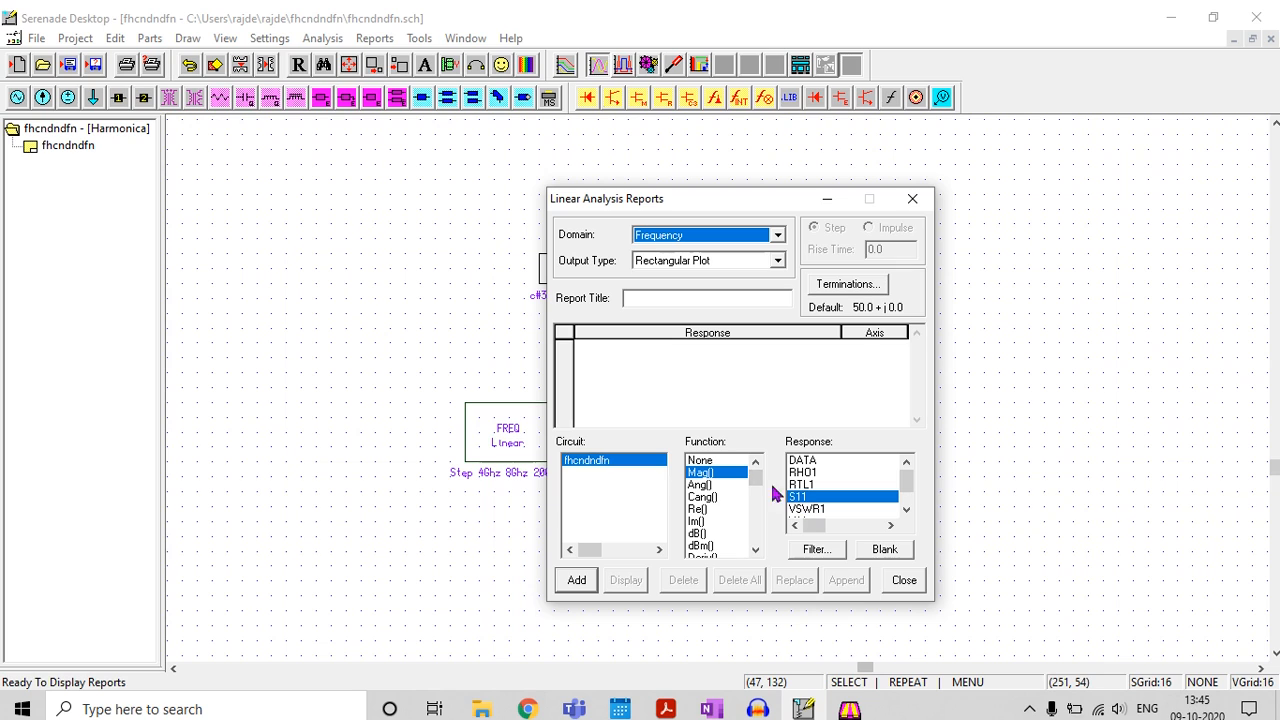
pyautogui.click(566, 580)
pyautogui.click(622, 582)
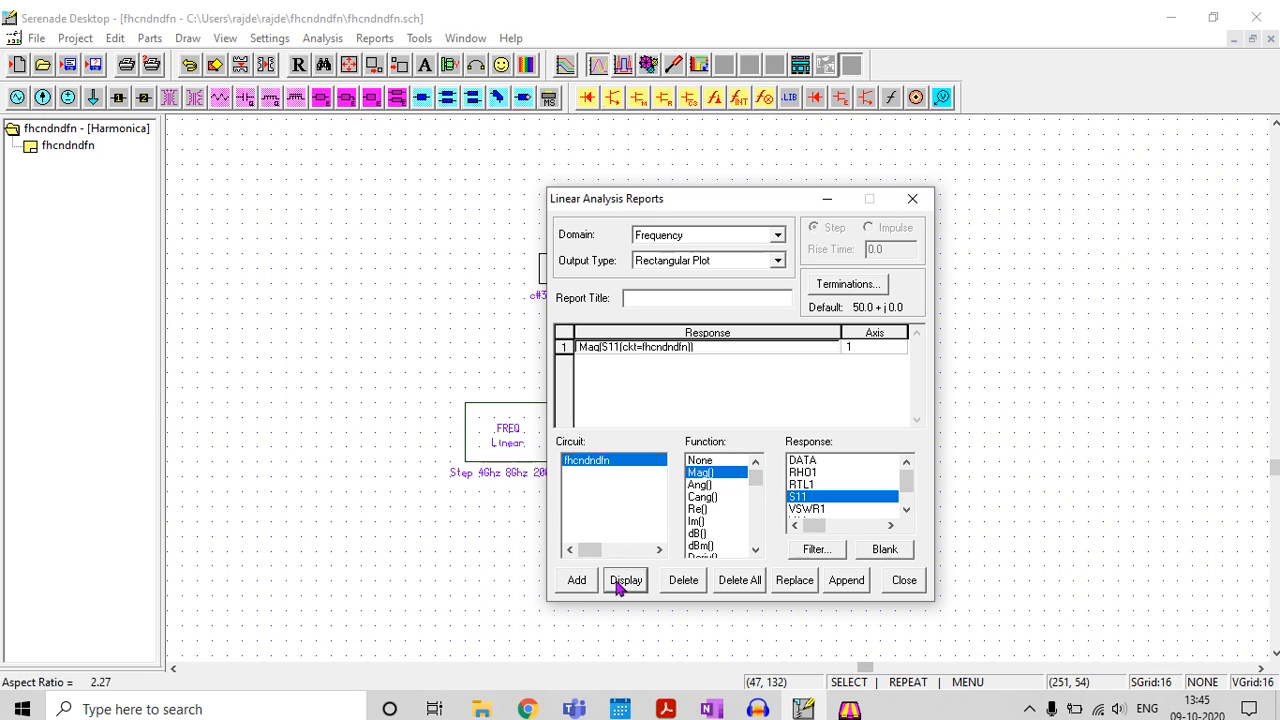
pyautogui.click(827, 200)
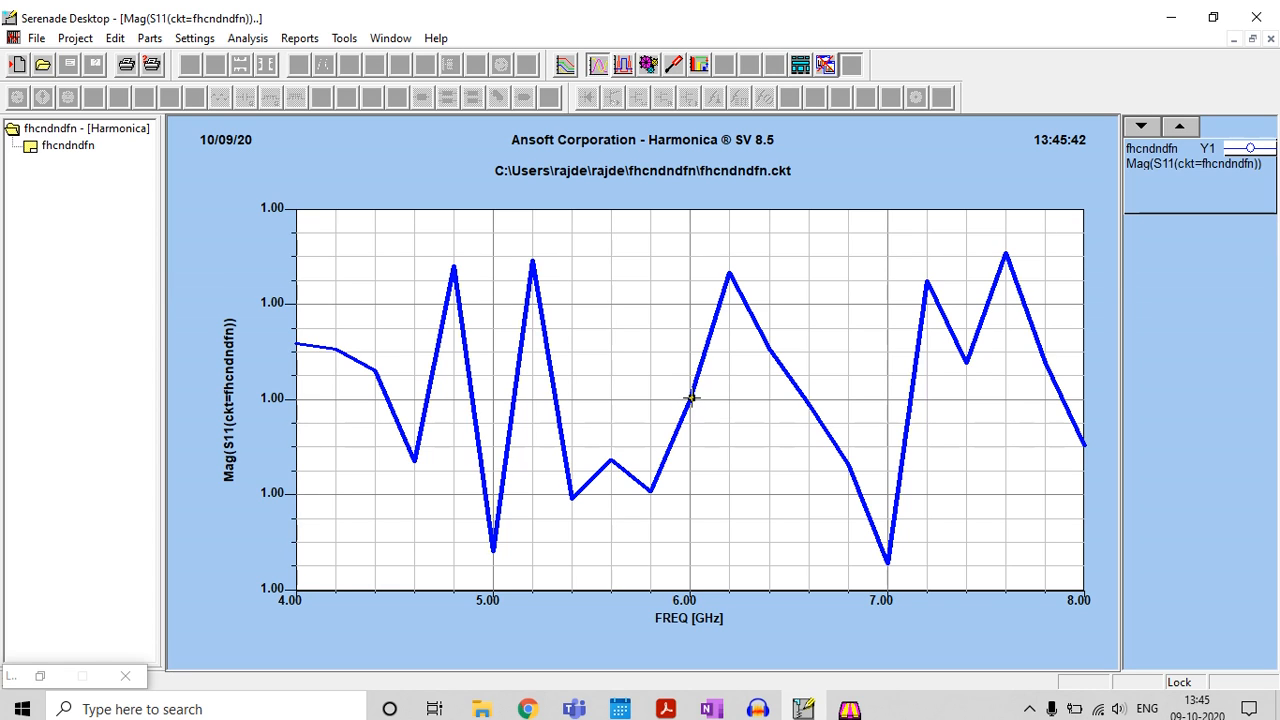
pyautogui.click(1270, 39)
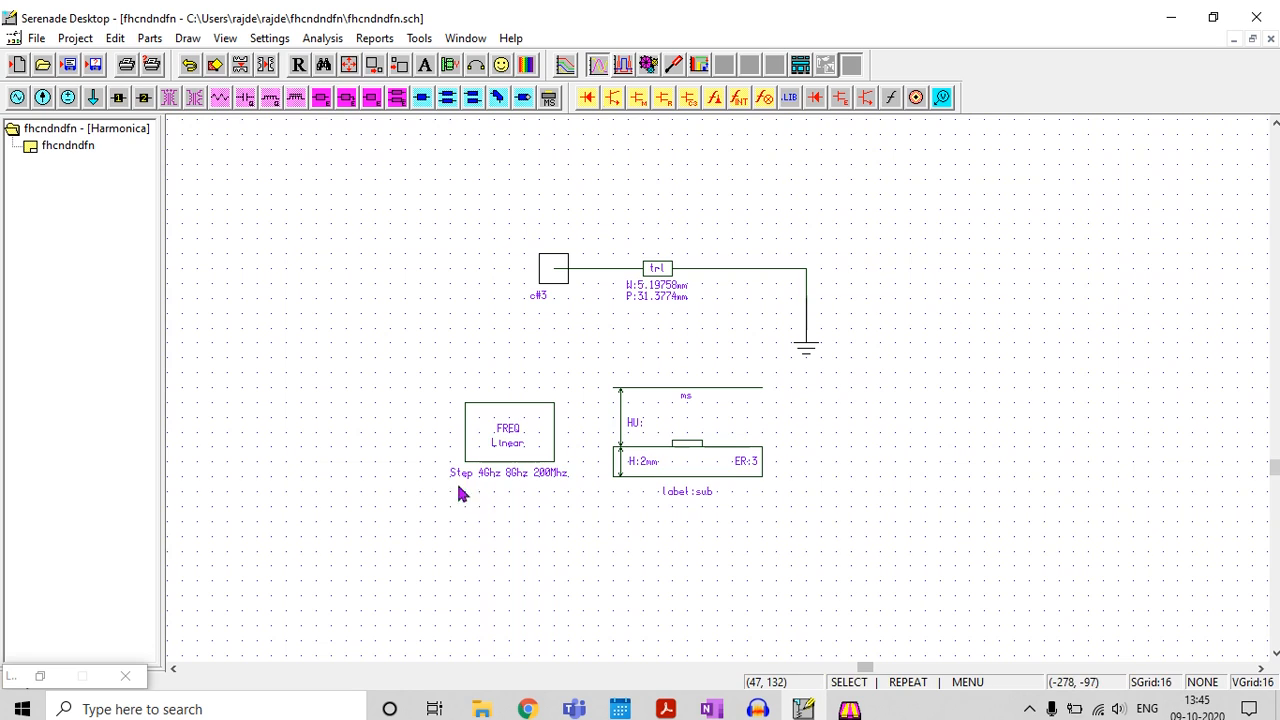
# Set the linear frequency block's Freq value to the single frequency 6GHz
pyautogui.doubleClick(514, 443)
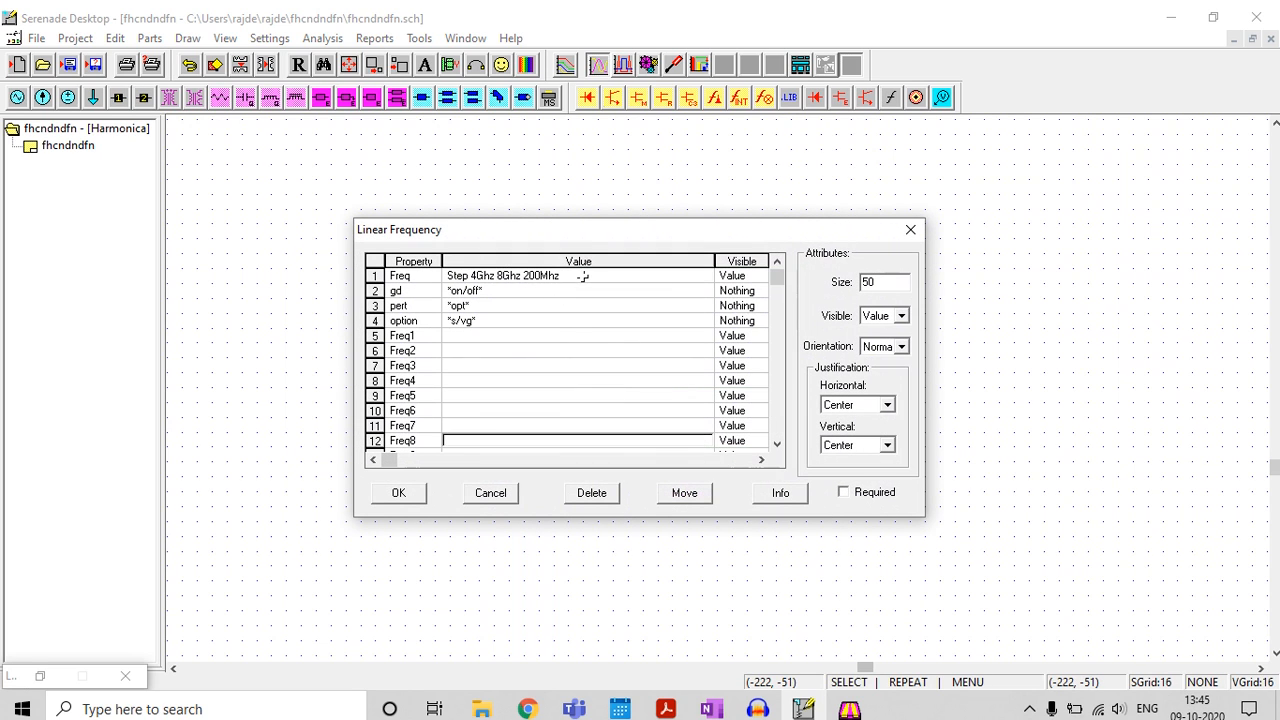
pyautogui.click(583, 276)
pyautogui.click(580, 275)
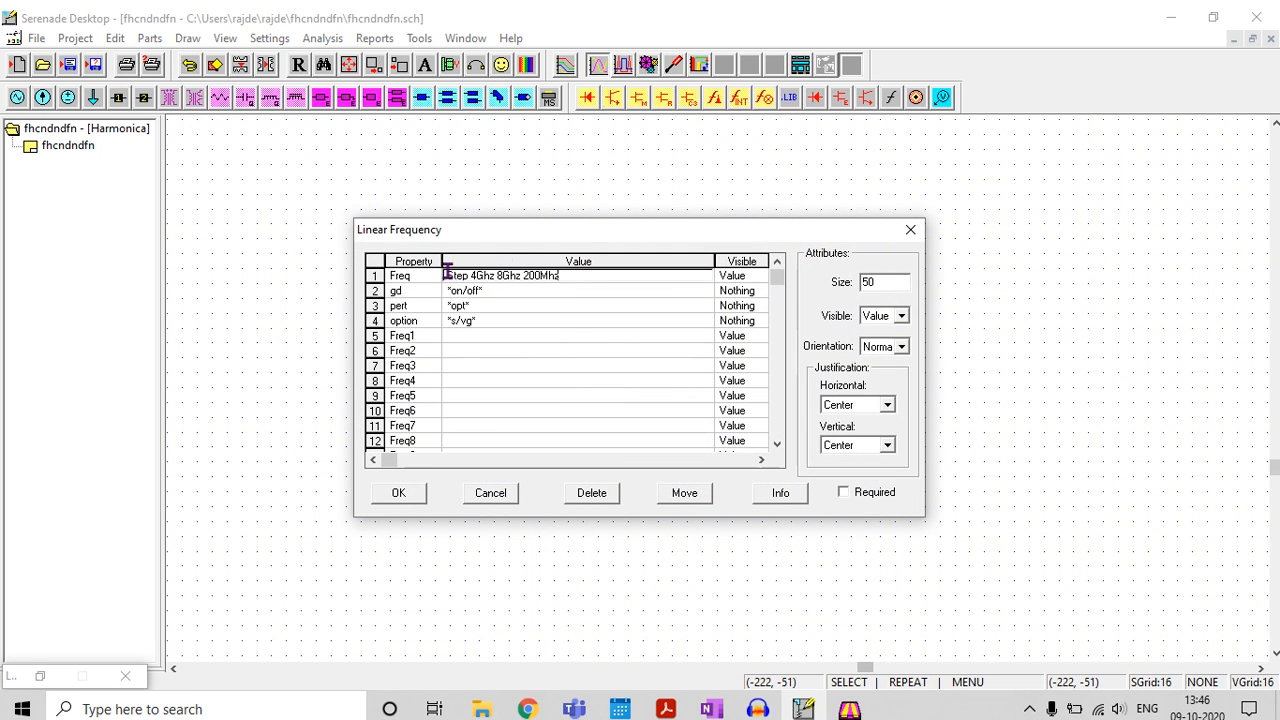
pyautogui.moveTo(586, 276); pyautogui.dragTo(393, 297)
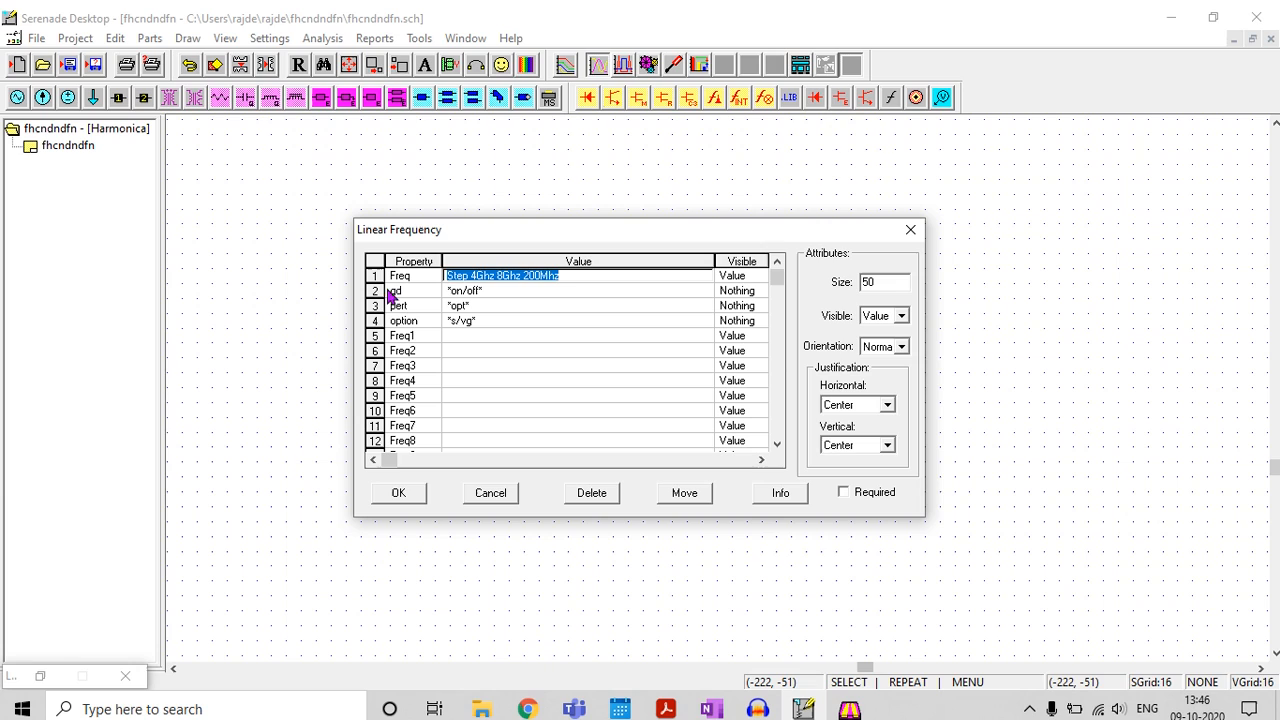
pyautogui.click(575, 278)
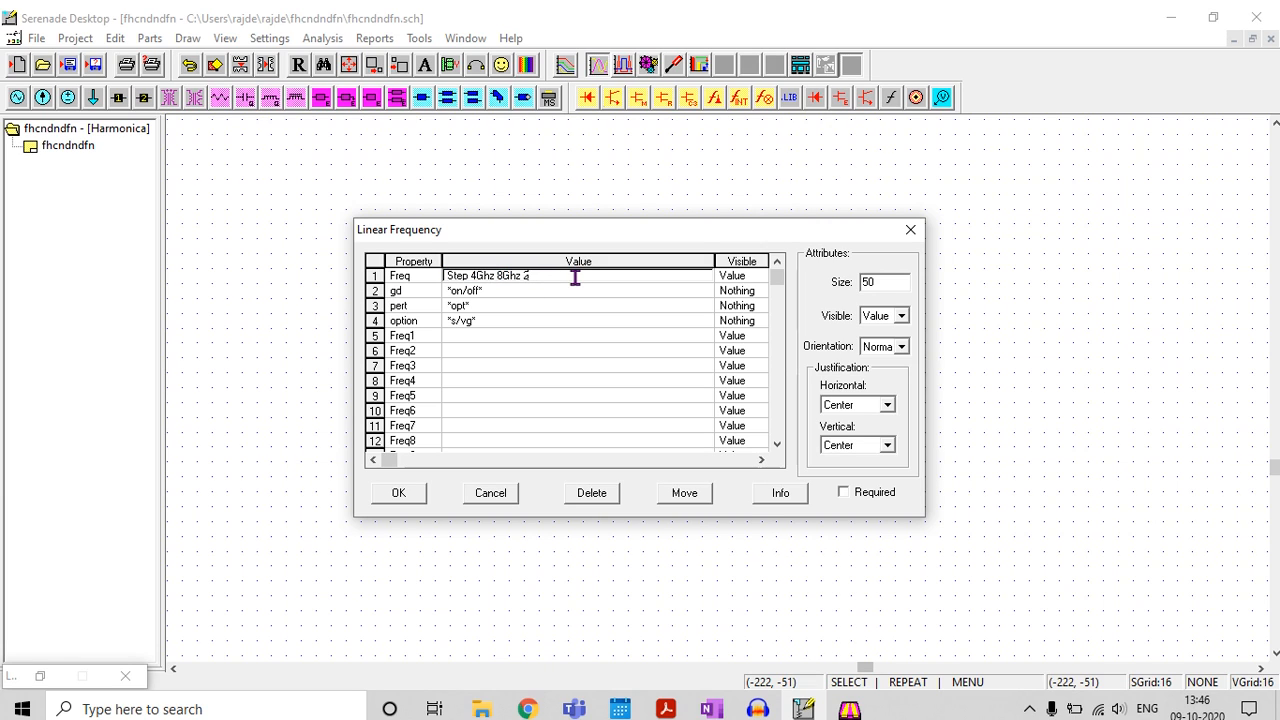
pyautogui.press('BackSpace')
pyautogui.press('BackSpace')
pyautogui.press('BackSpace')
pyautogui.press('BackSpace')
pyautogui.press('BackSpace')
pyautogui.press('BackSpace')
pyautogui.press('BackSpace')
pyautogui.press('BackSpace')
pyautogui.press('BackSpace')
pyautogui.press('BackSpace')
pyautogui.press('BackSpace')
pyautogui.press('BackSpace')
pyautogui.press('BackSpace')
pyautogui.press('BackSpace')
pyautogui.press('BackSpace')
pyautogui.press('BackSpace')
pyautogui.click(400, 490)
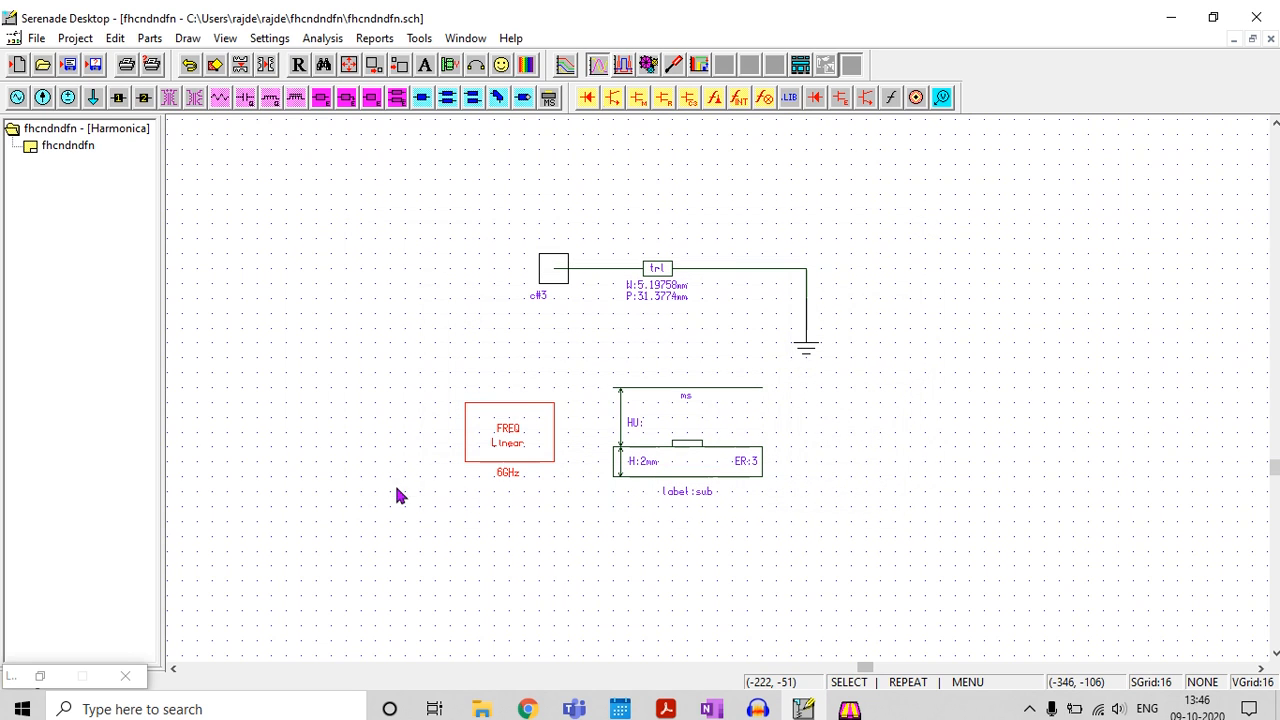
# Rerun the analysis at 6 GHz and reopen the report editor
pyautogui.click(320, 38)
pyautogui.click(345, 57)
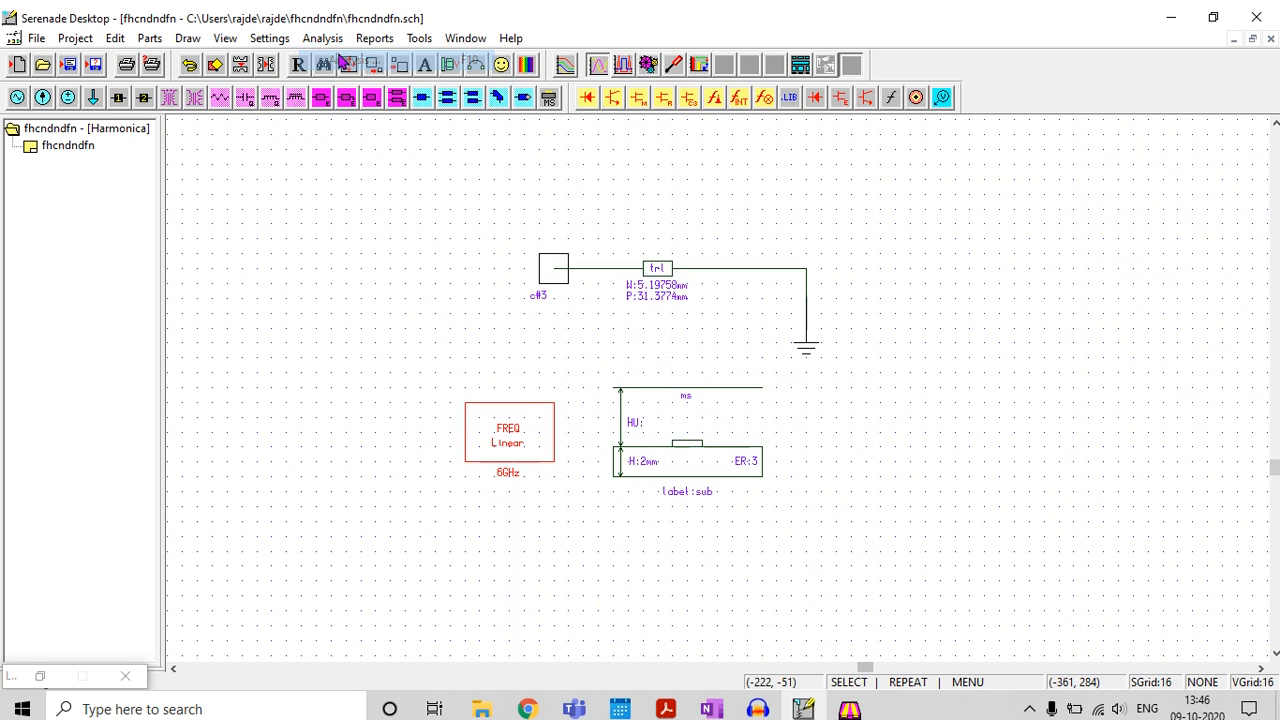
pyautogui.click(374, 38)
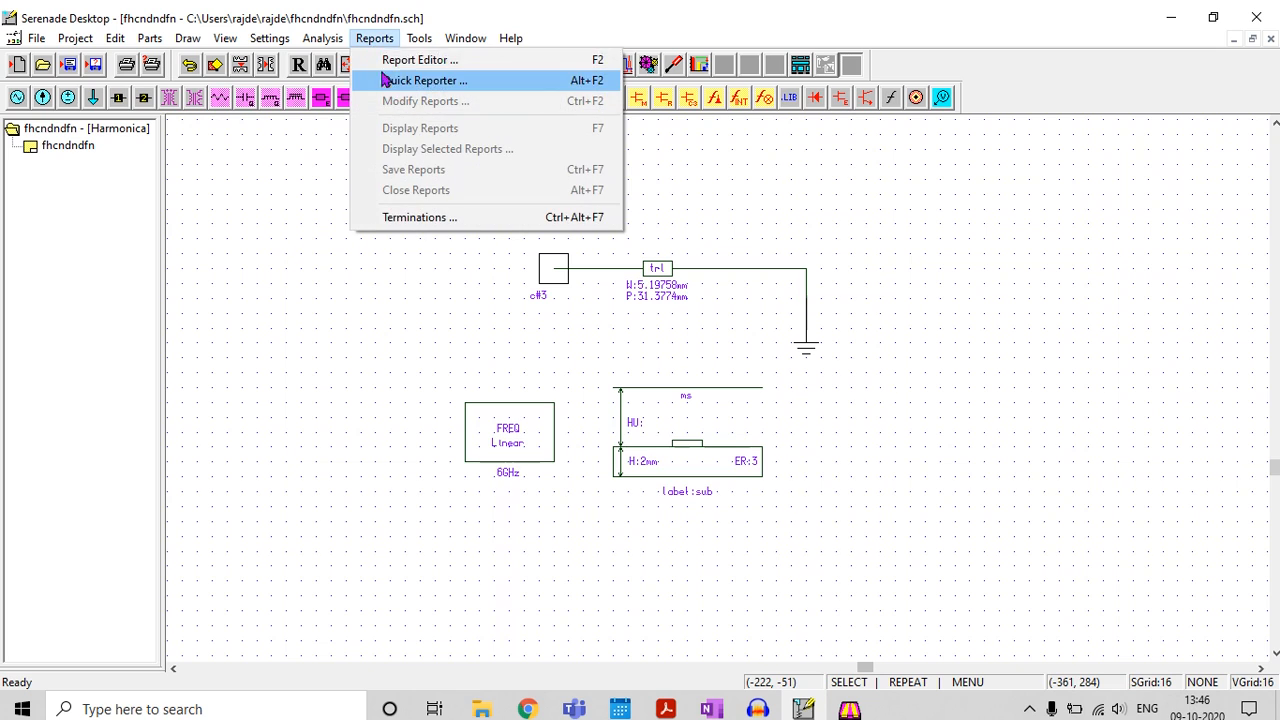
pyautogui.click(396, 58)
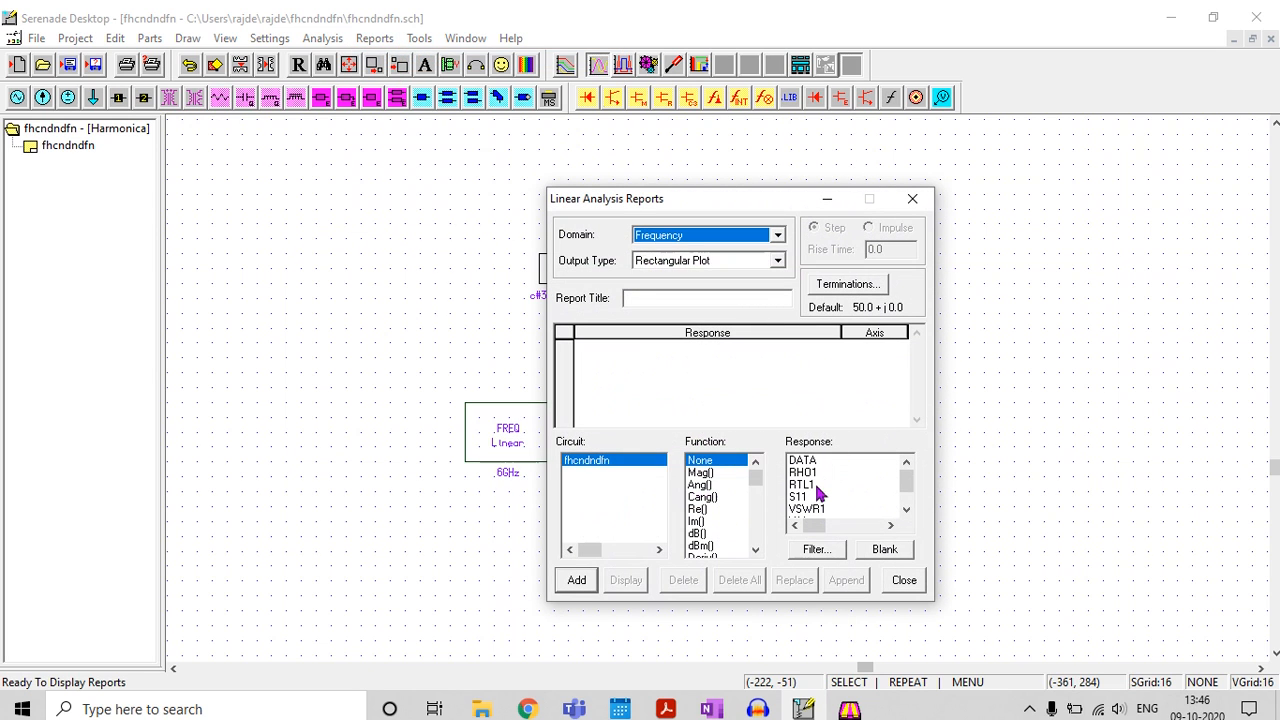
# Display Mag(S11) for the single 6 GHz point on a rectangular plot, view it, and close the plot
pyautogui.click(806, 497)
pyautogui.click(700, 472)
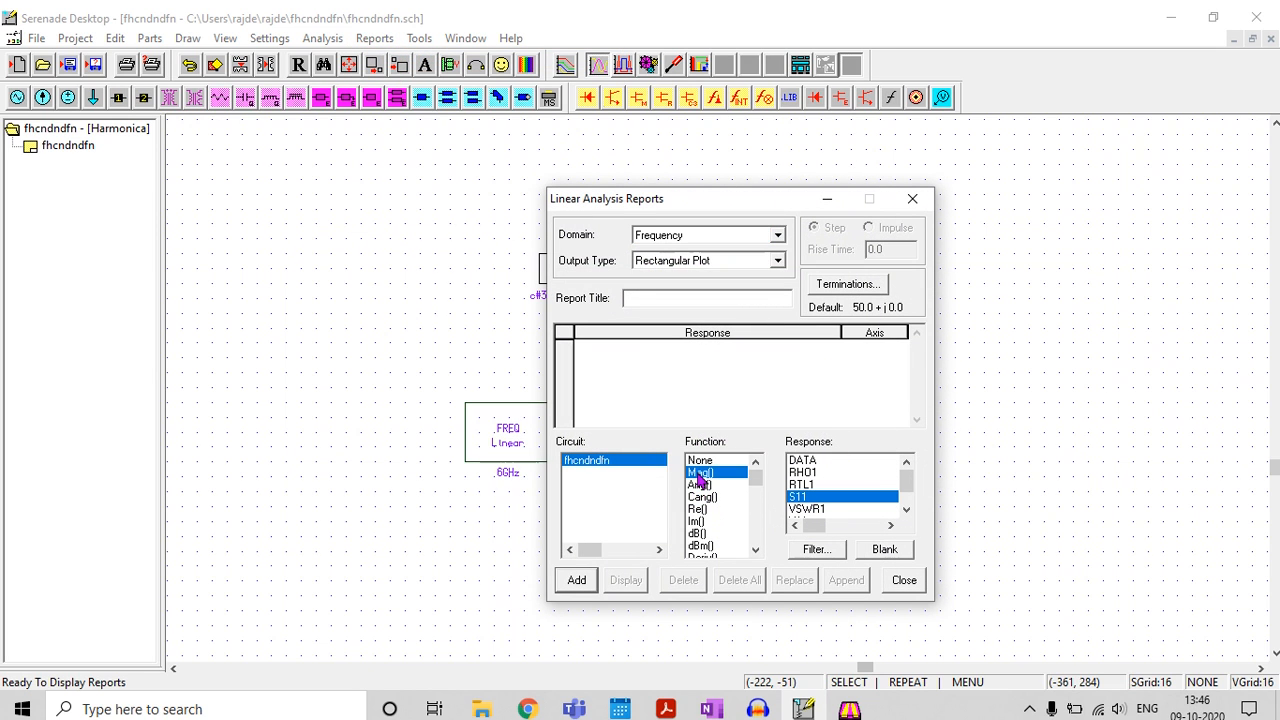
pyautogui.click(577, 580)
pyautogui.click(625, 582)
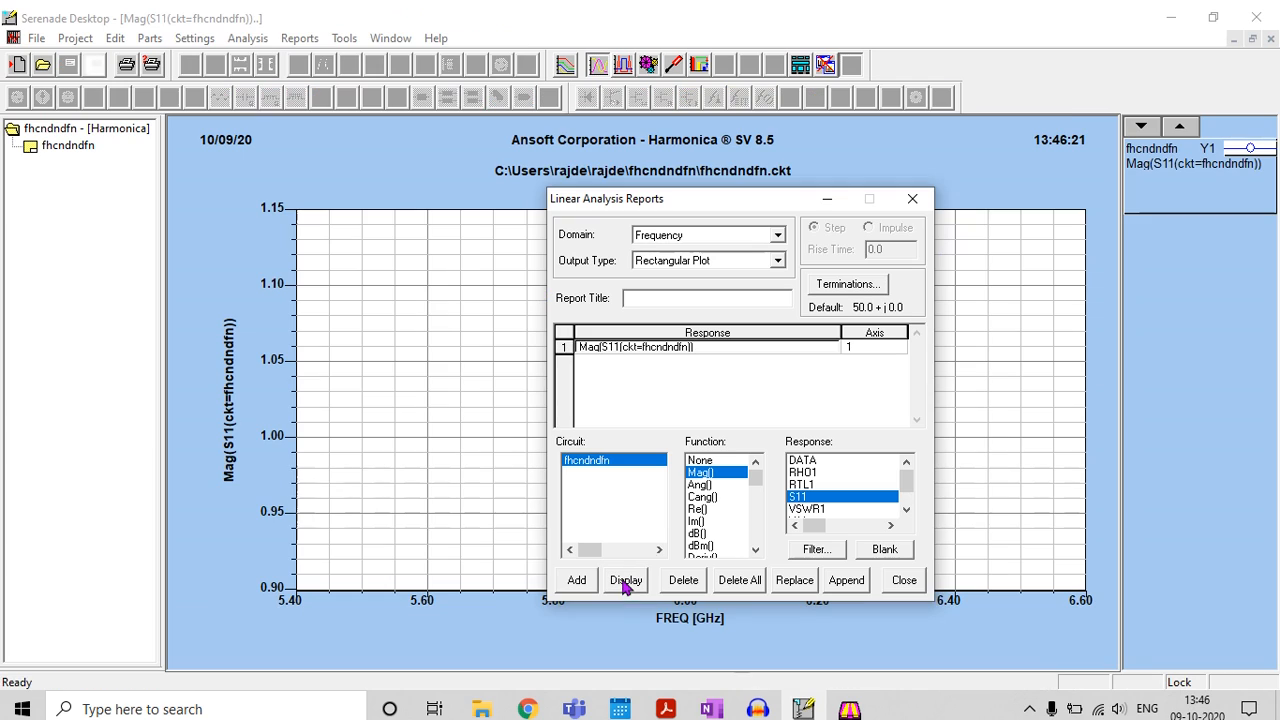
pyautogui.click(827, 199)
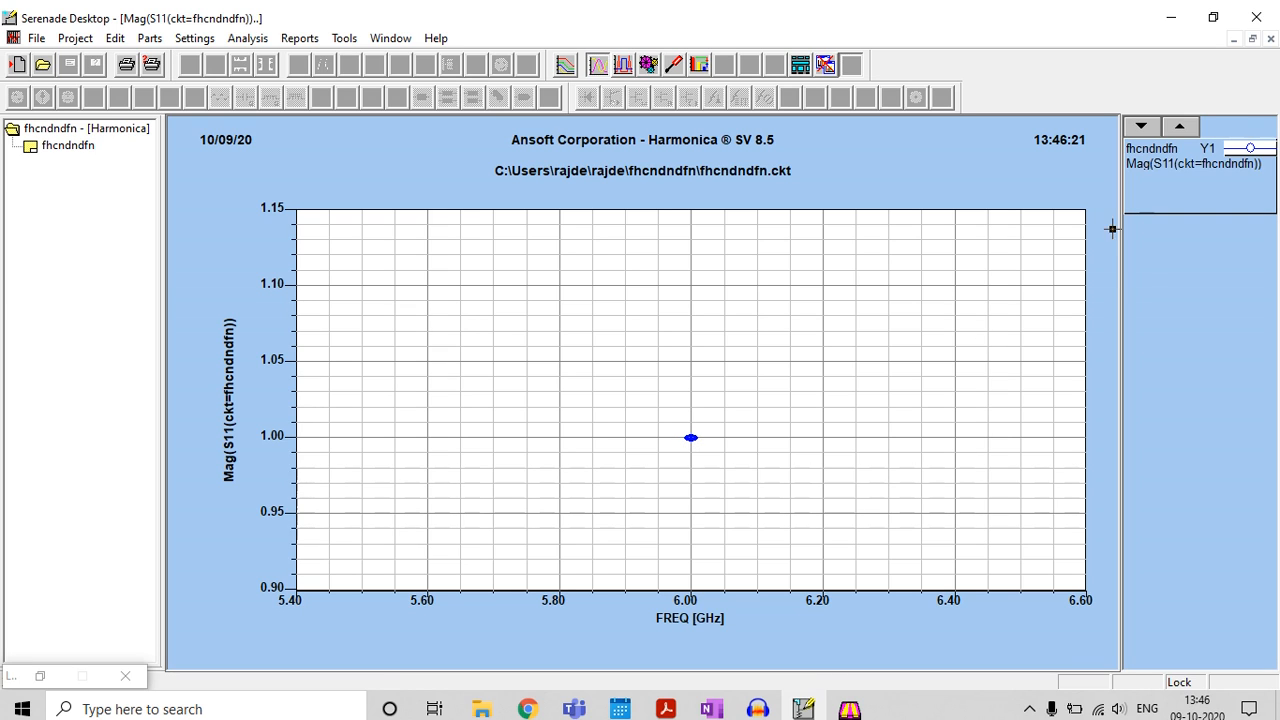
pyautogui.click(1271, 39)
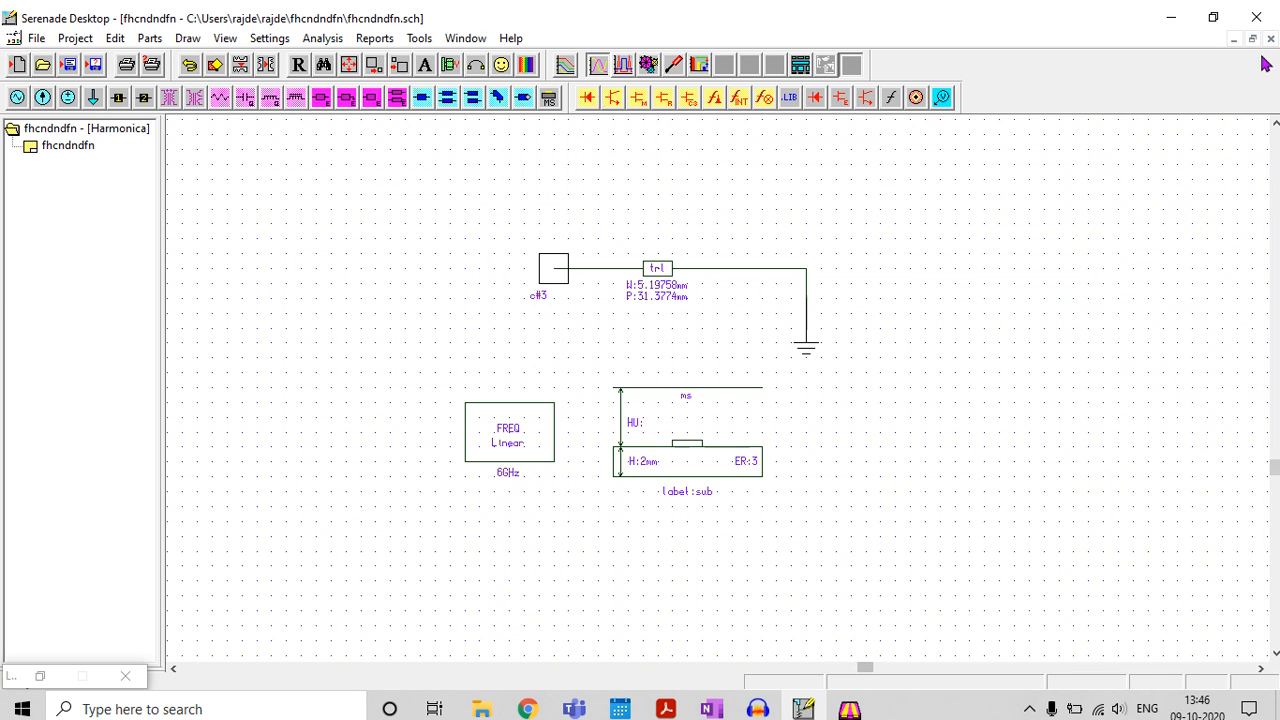
# Replace the Mag(S11) response with dB(S11) in the report editor and display it on a rectangular plot
pyautogui.click(385, 40)
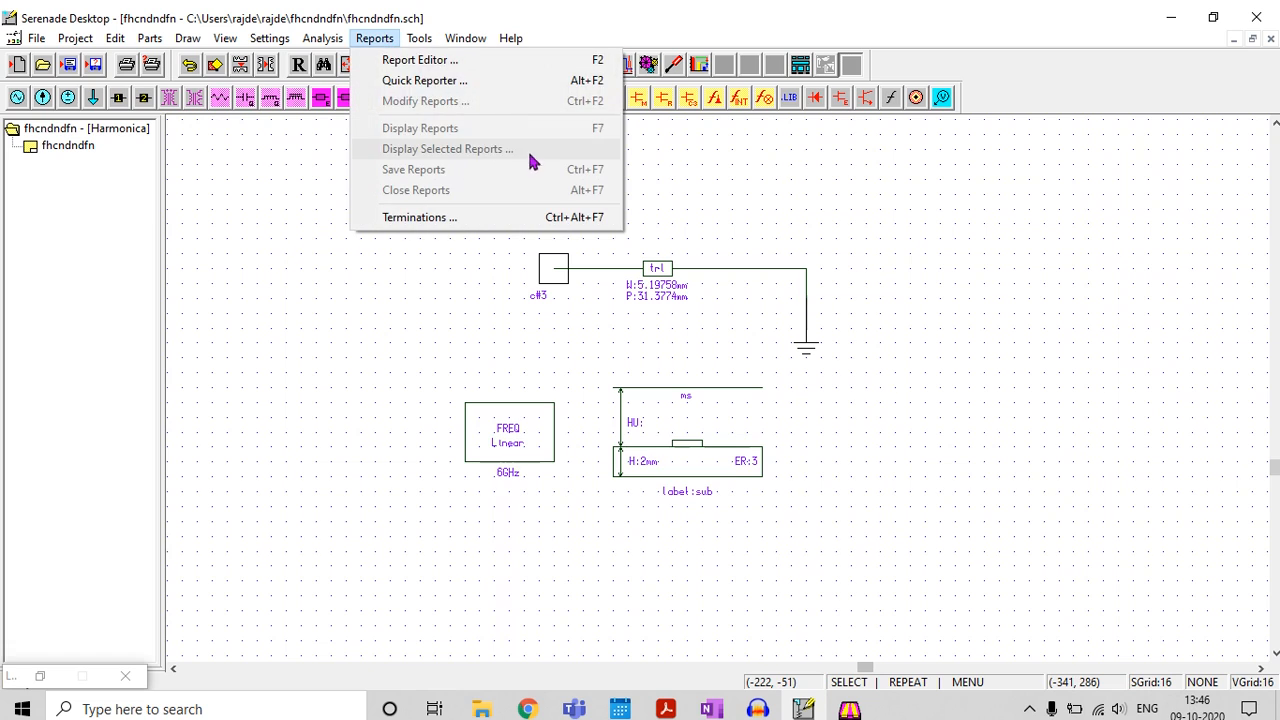
pyautogui.click(410, 60)
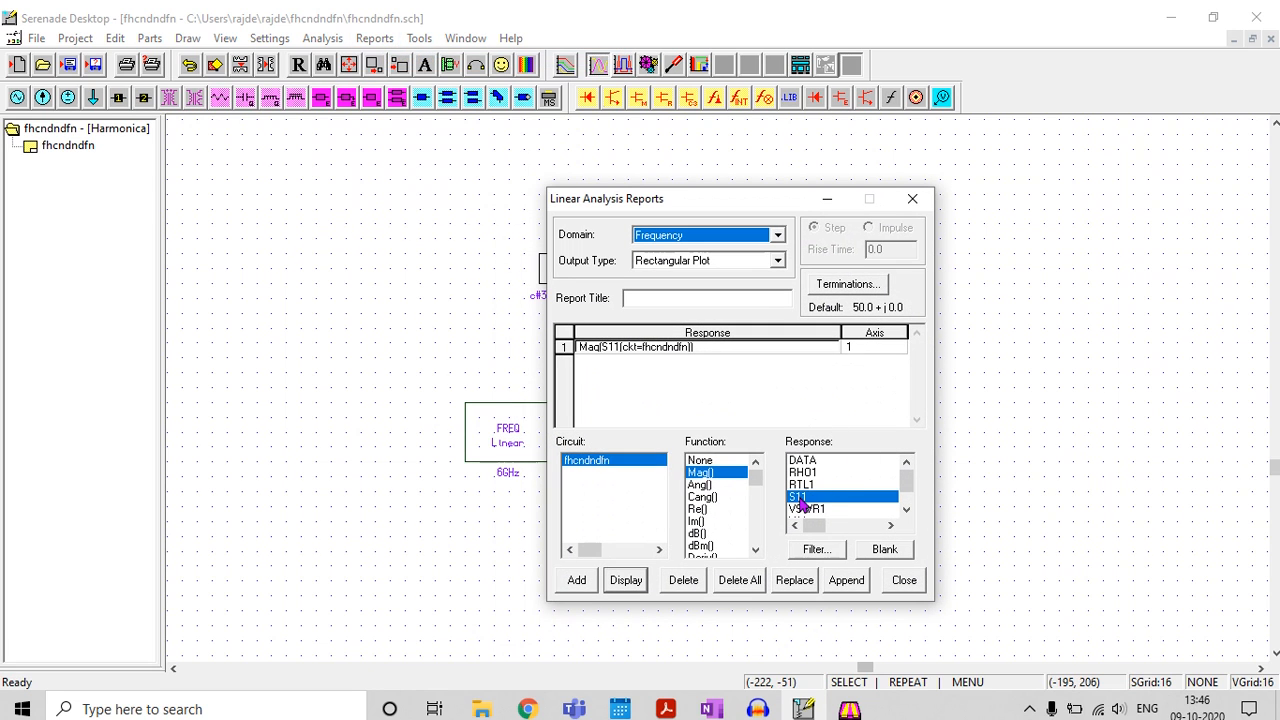
pyautogui.click(697, 533)
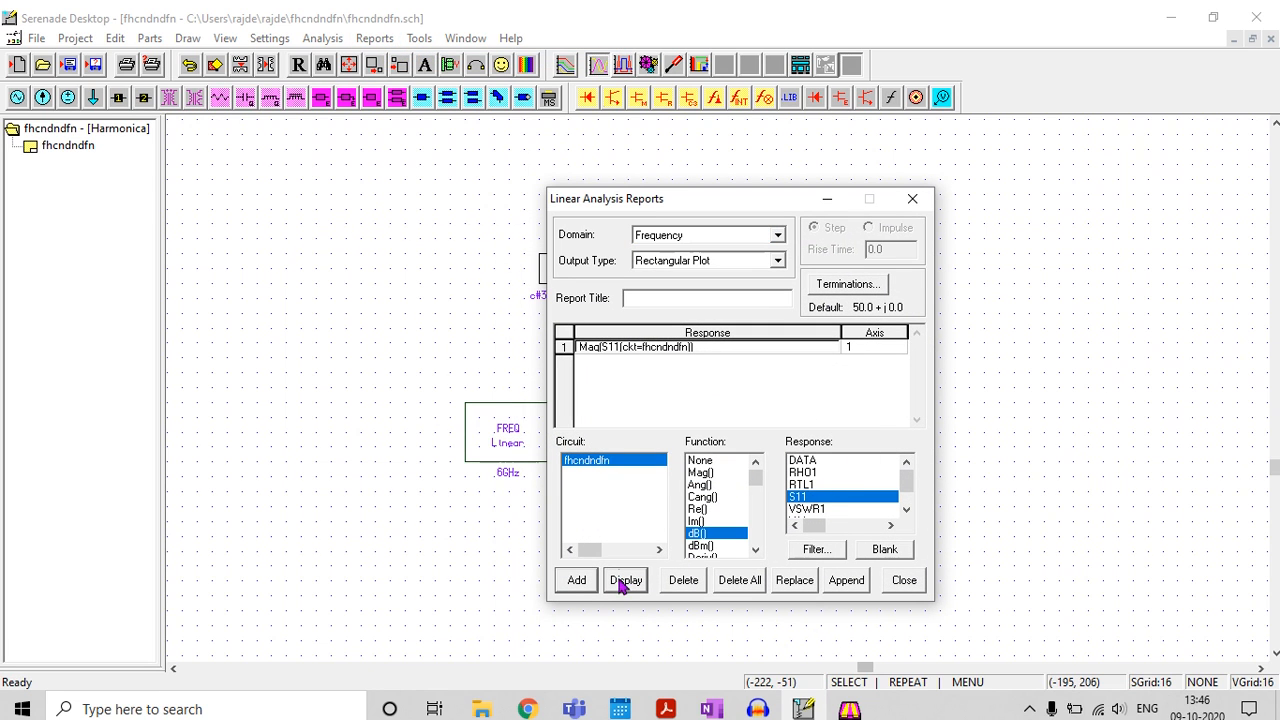
pyautogui.click(581, 581)
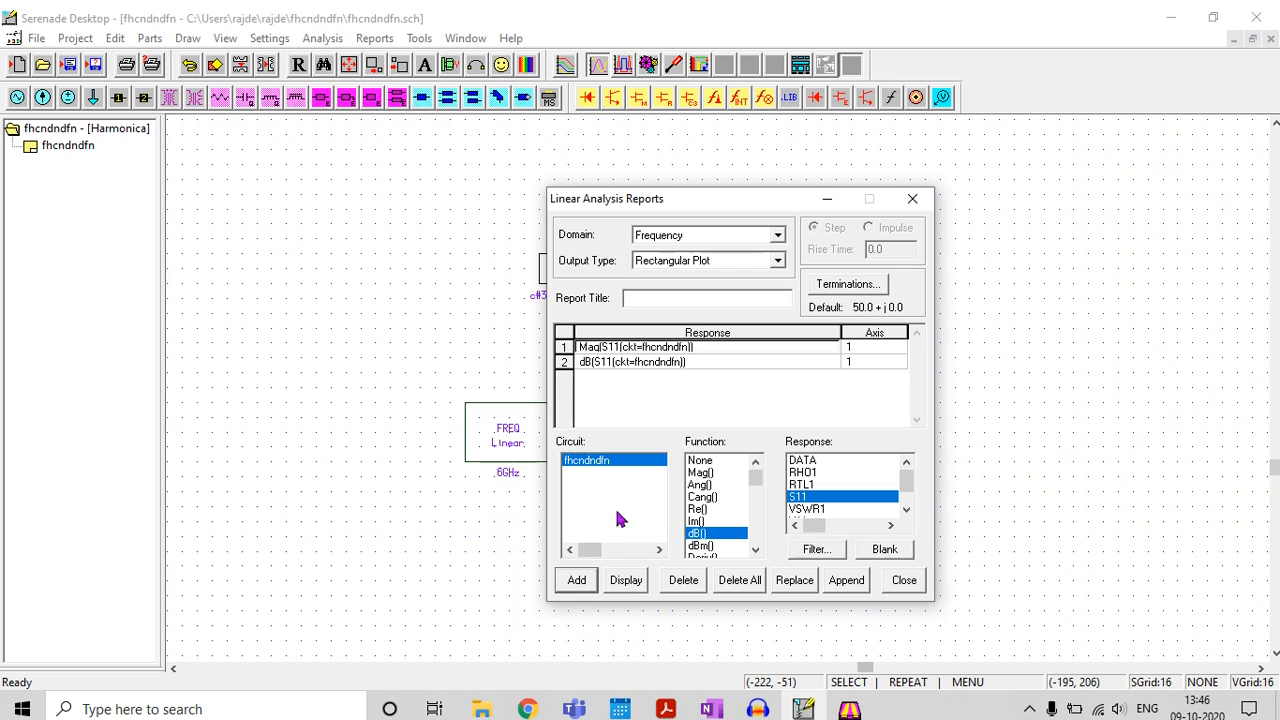
pyautogui.click(565, 347)
pyautogui.click(684, 588)
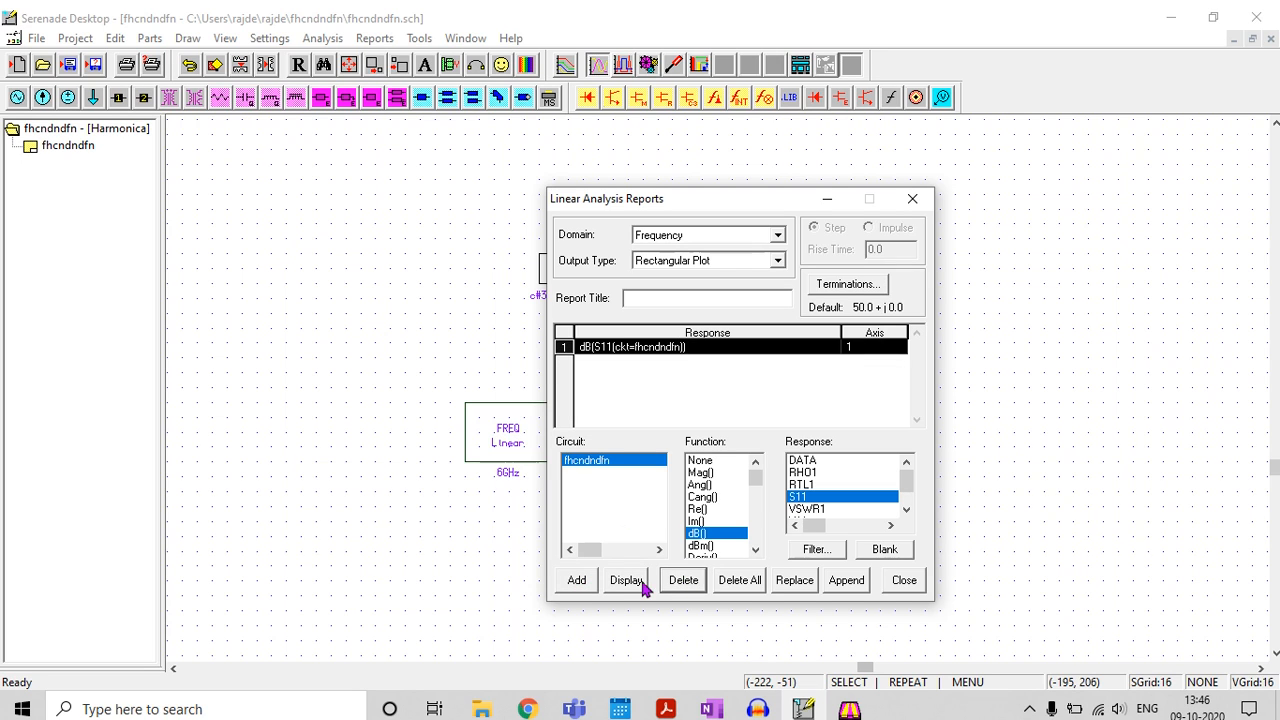
pyautogui.click(626, 585)
pyautogui.click(834, 204)
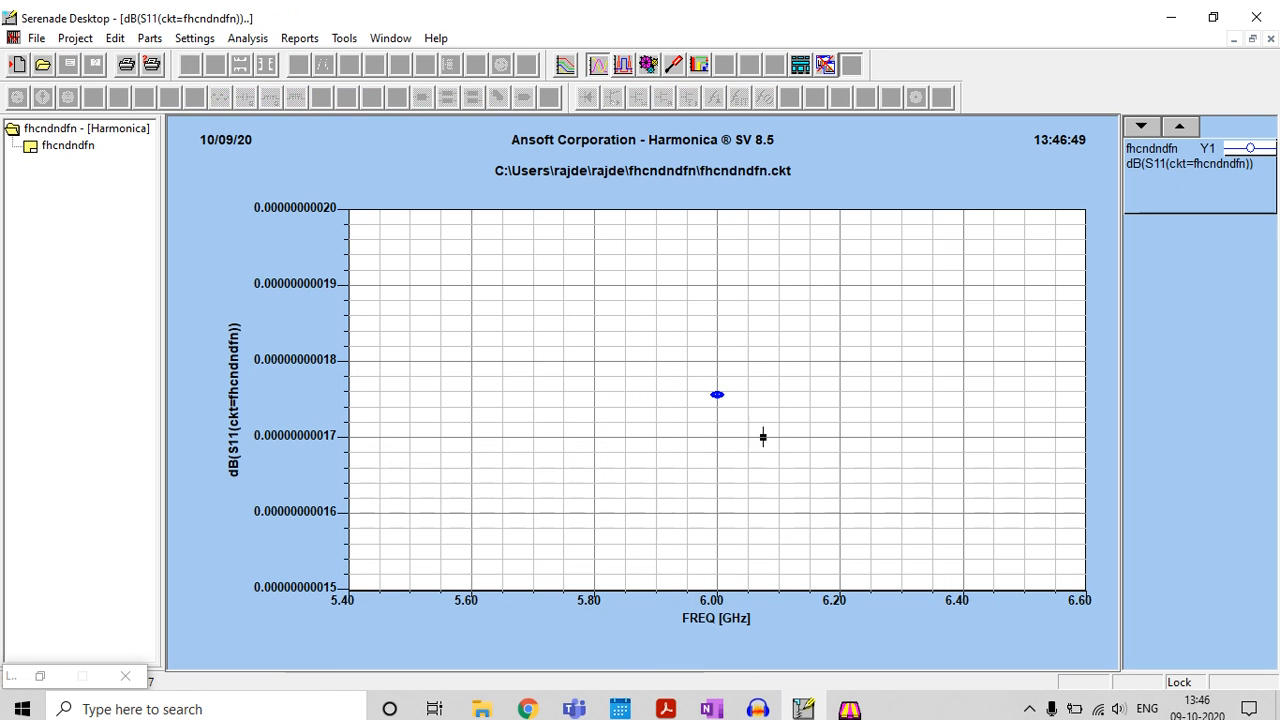
# Place a data marker on the 6 GHz point to read its dB(S11) value, and close the plot
pyautogui.rightClick(796, 298)
pyautogui.click(850, 411)
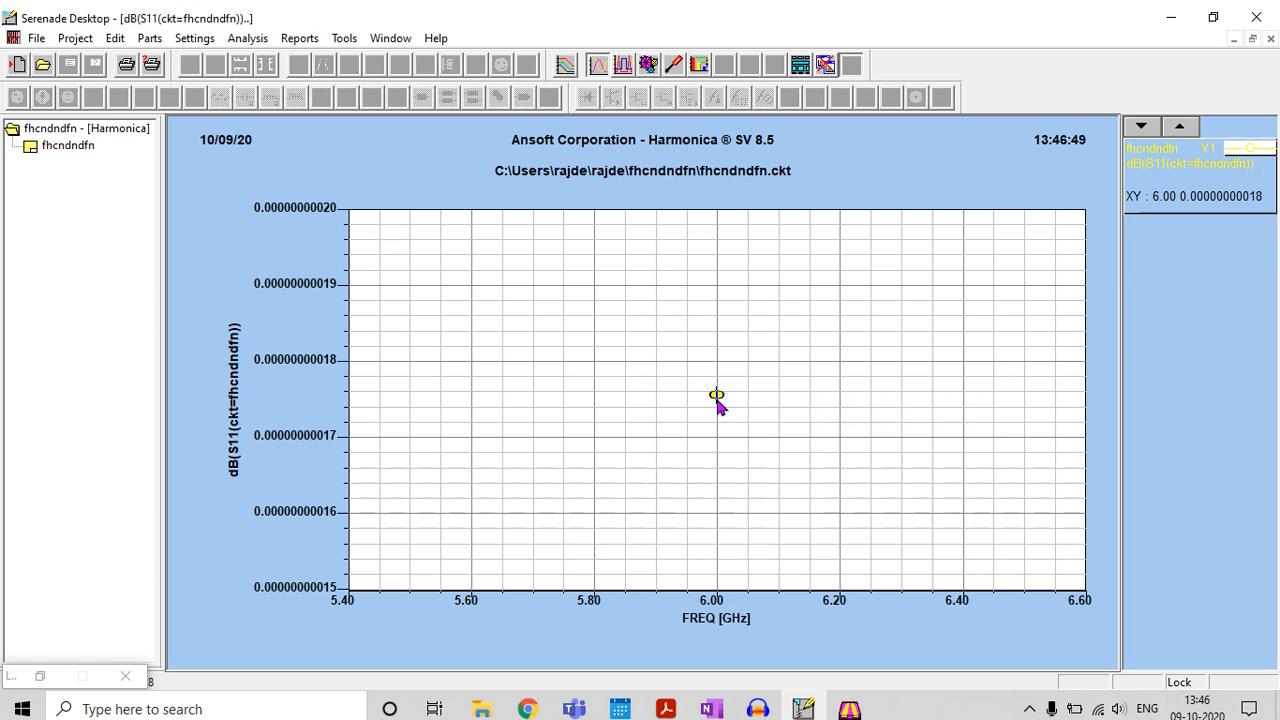
pyautogui.click(716, 394)
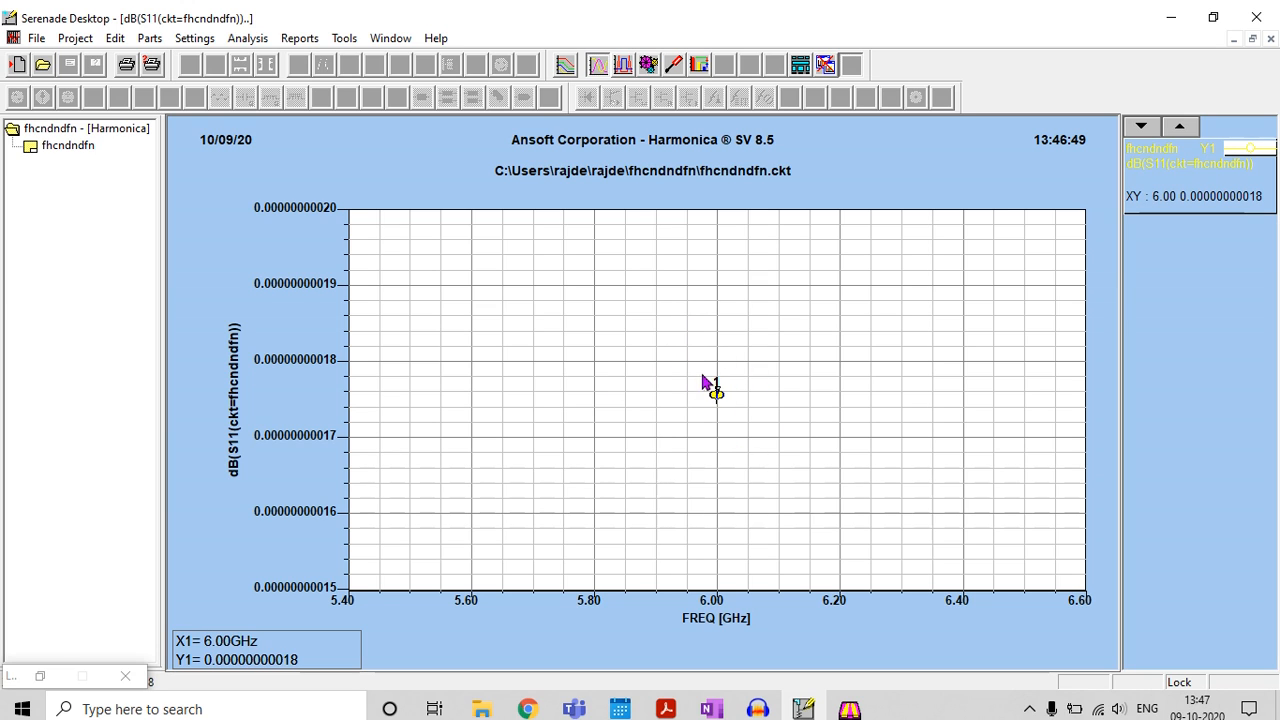
pyautogui.click(1270, 39)
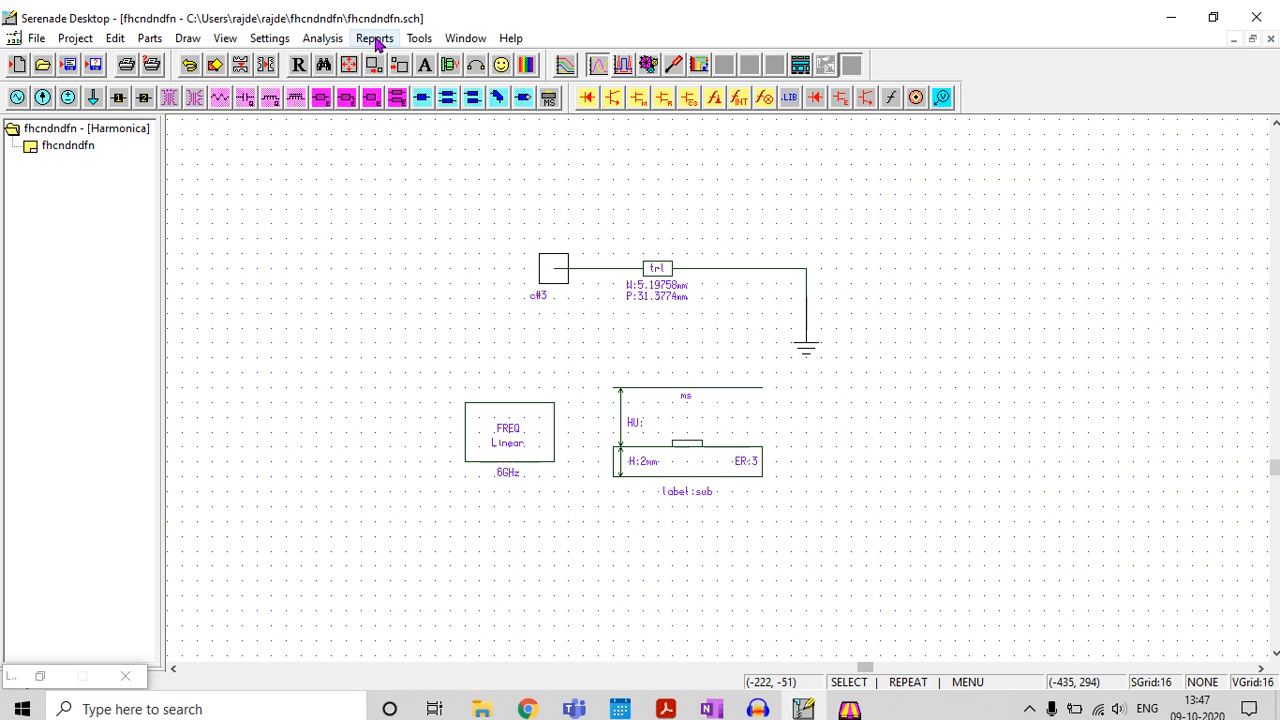
# Reopen the report editor and replace the dB(S11) response with Ang(S11)
pyautogui.click(375, 40)
pyautogui.click(400, 57)
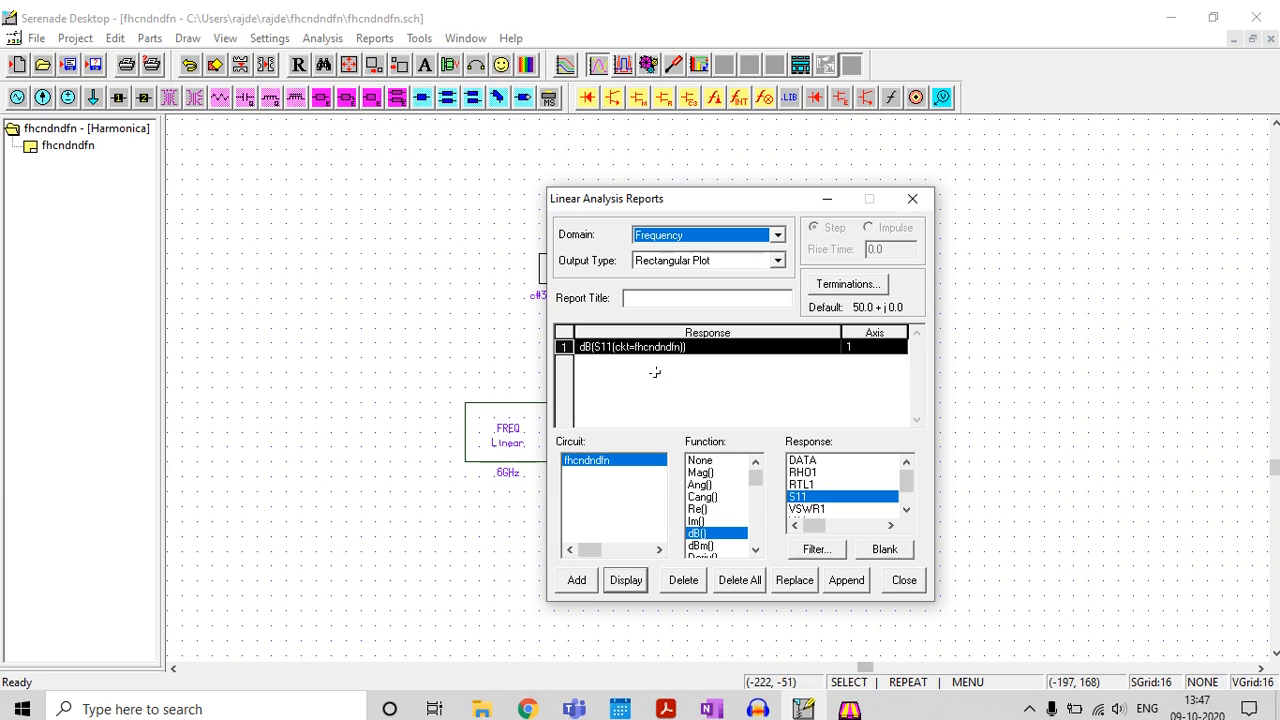
pyautogui.click(684, 580)
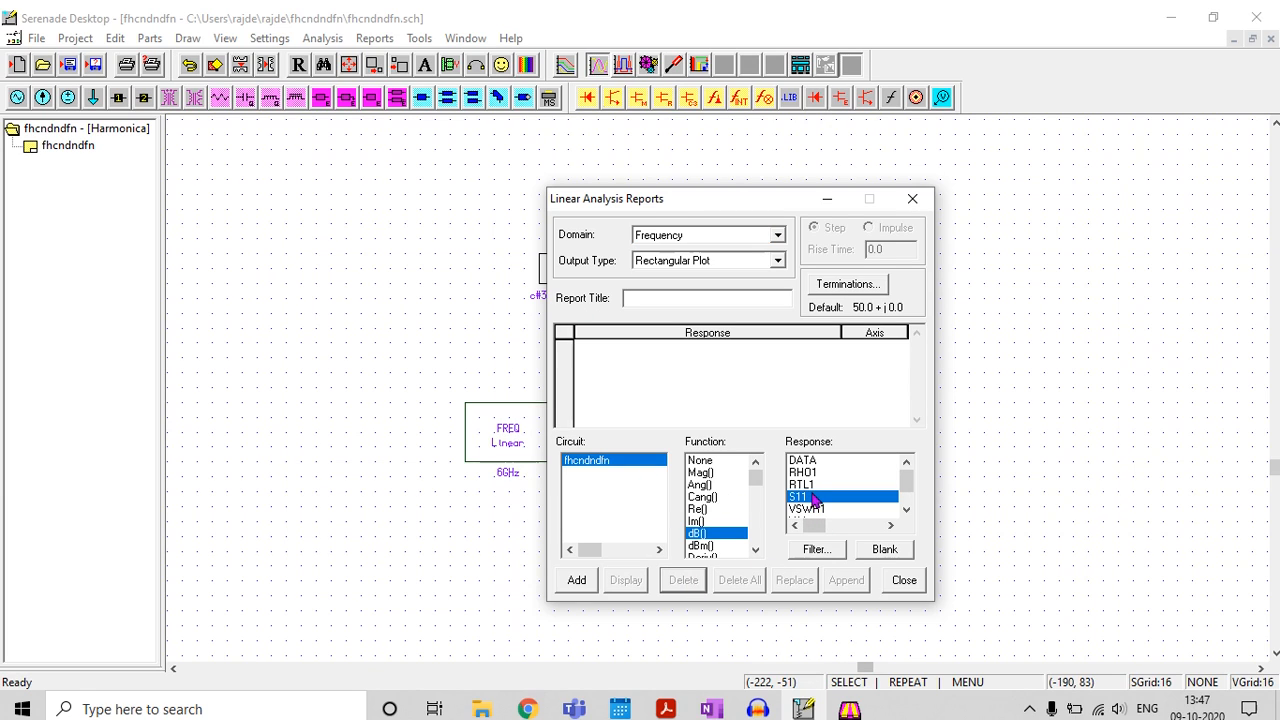
pyautogui.click(699, 485)
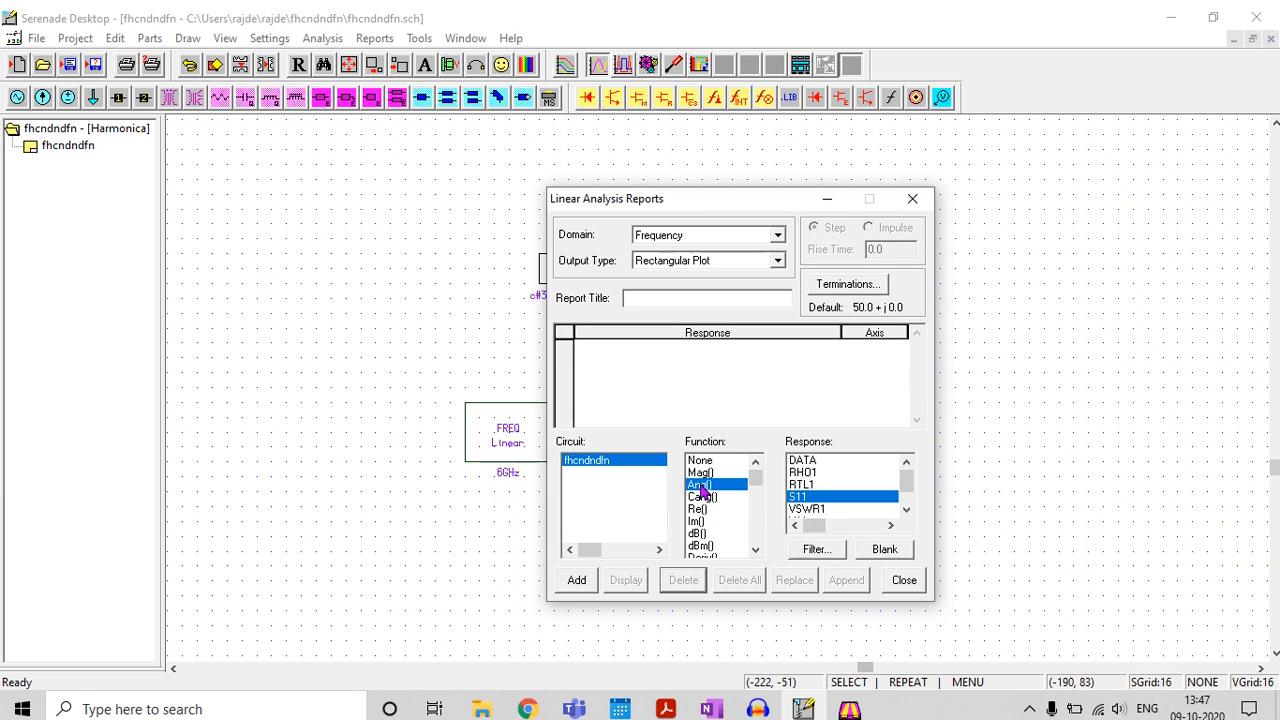
pyautogui.click(576, 582)
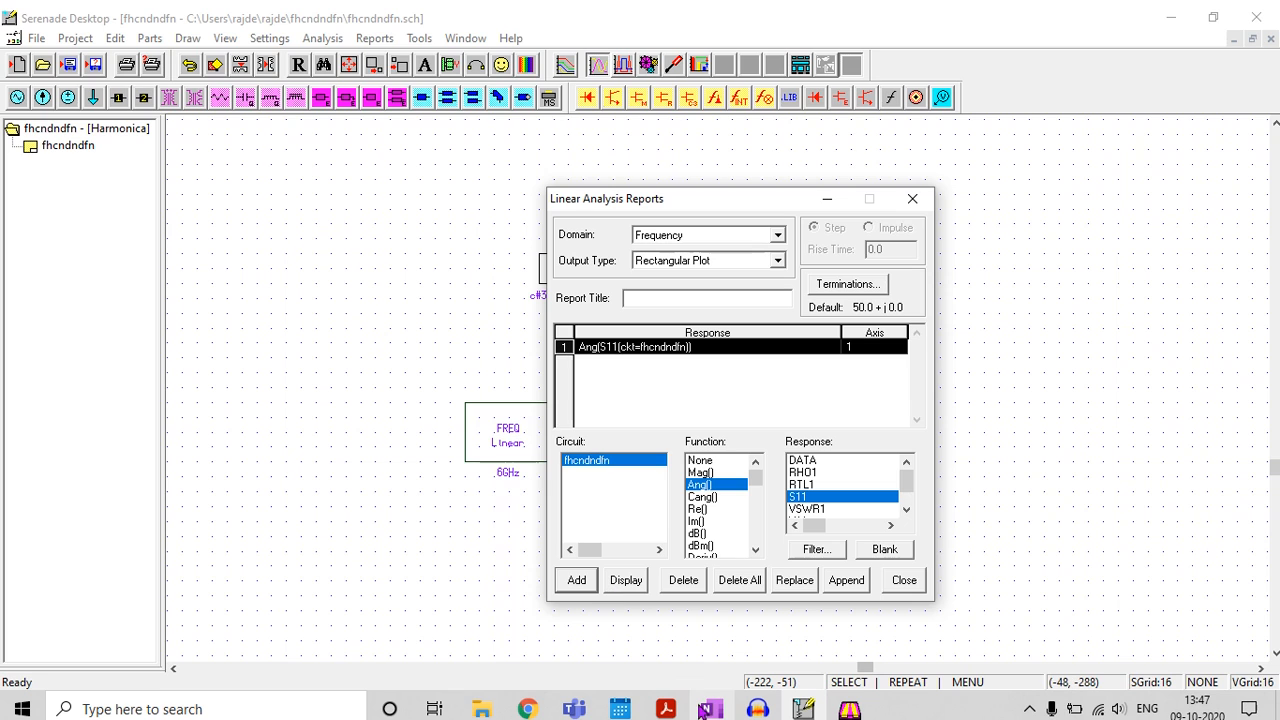
# Check the short-termination phase in the OneNote notes, then view Ang(S11) on a rectangular plot in Serenade and close it
pyautogui.click(690, 620)
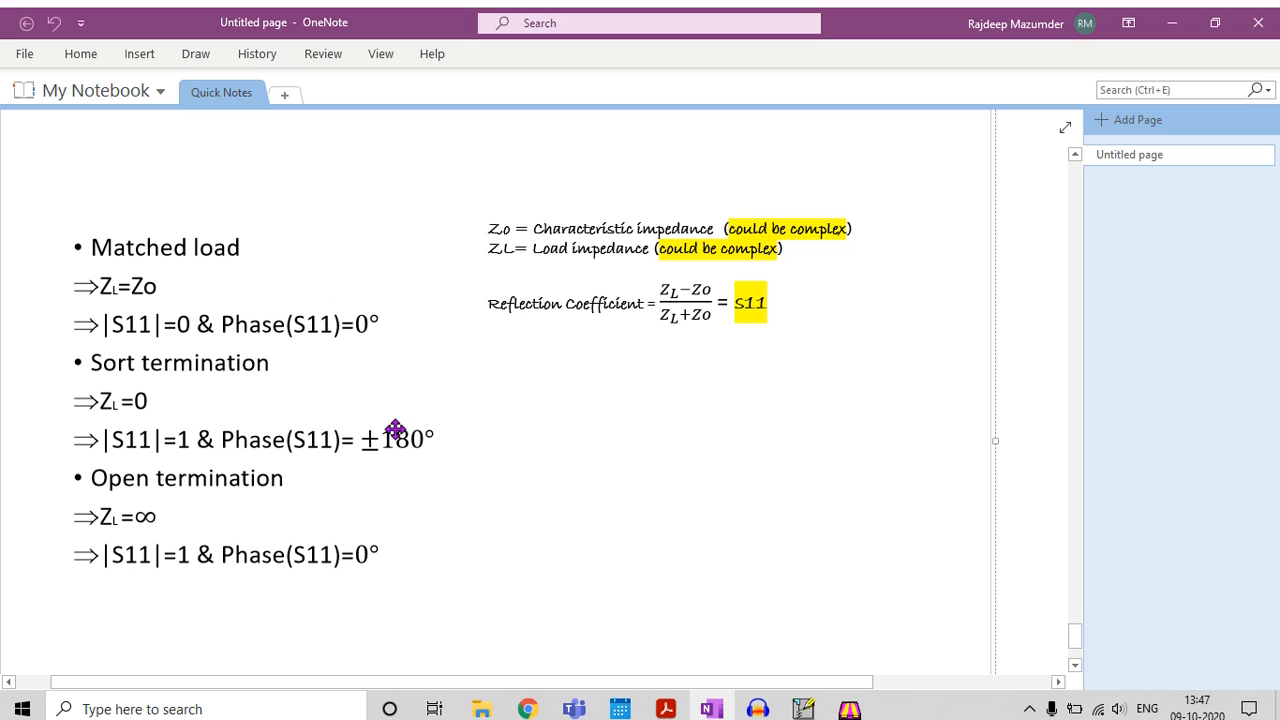
pyautogui.click(1172, 22)
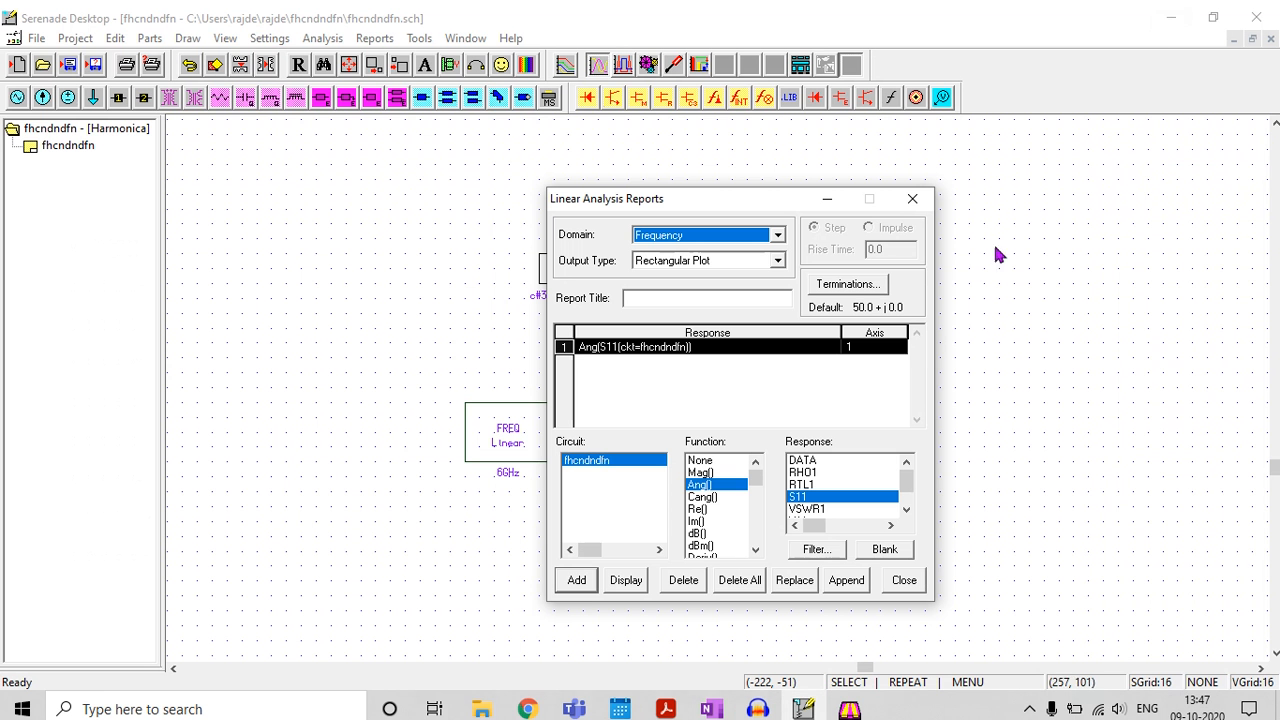
pyautogui.click(626, 582)
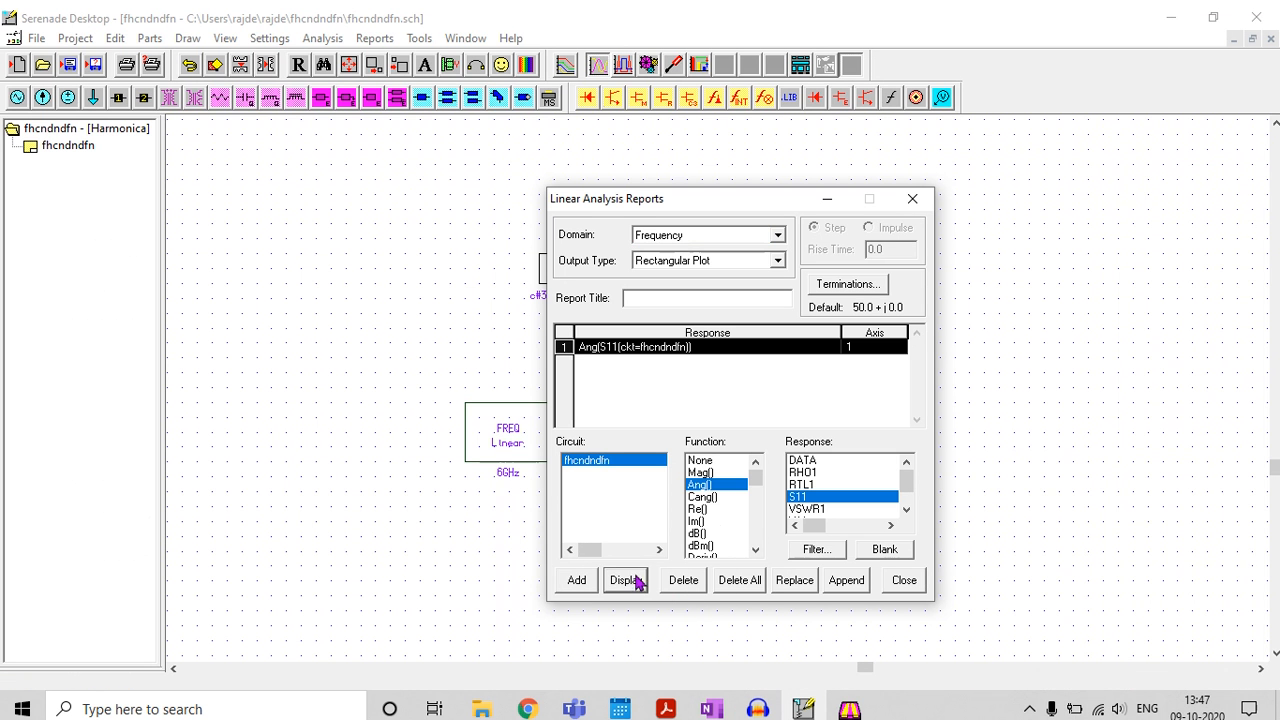
pyautogui.click(827, 199)
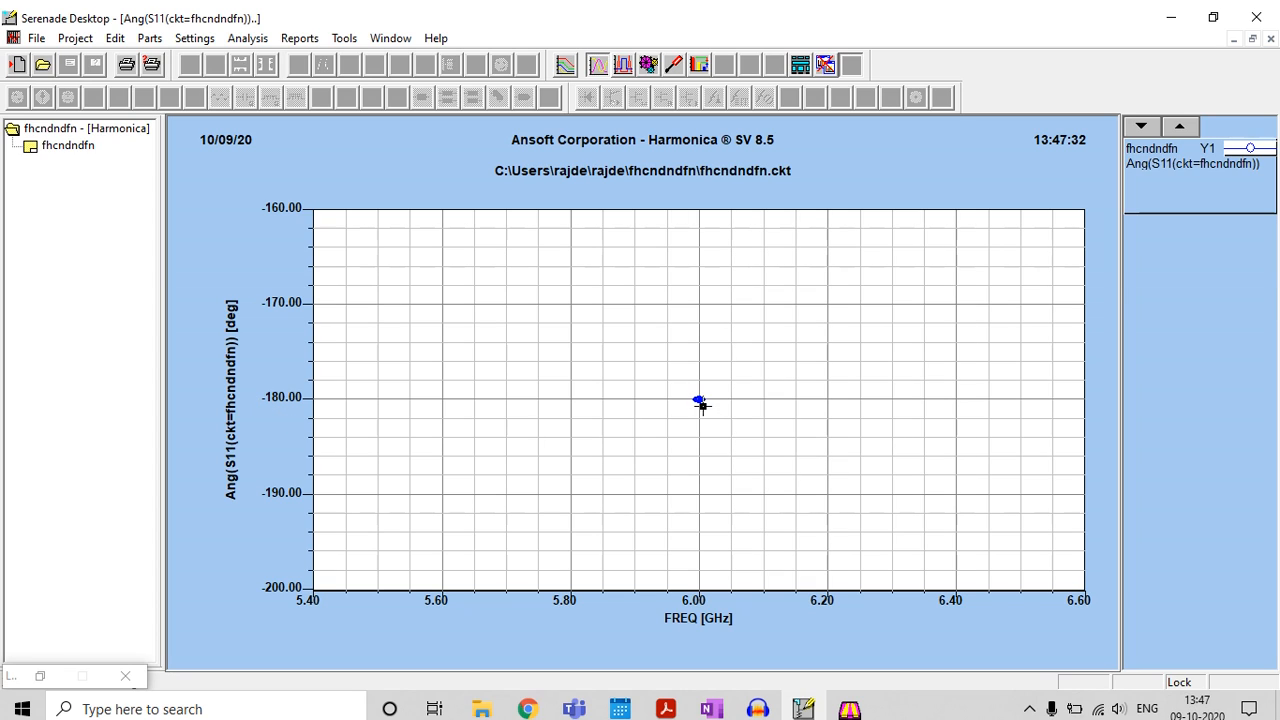
pyautogui.click(1271, 39)
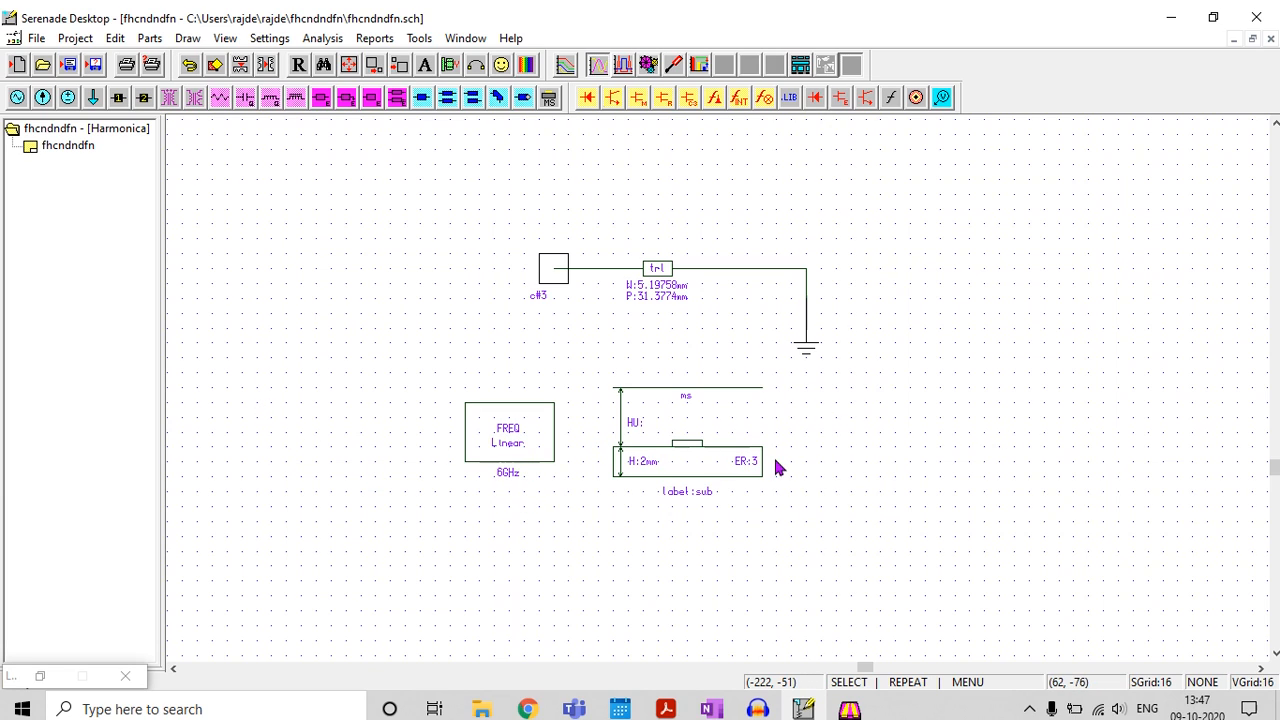
# Delete the wire joining the trl line to ground and rerun the analysis, continuing past the error check
pyautogui.click(748, 270)
pyautogui.press('Delete')
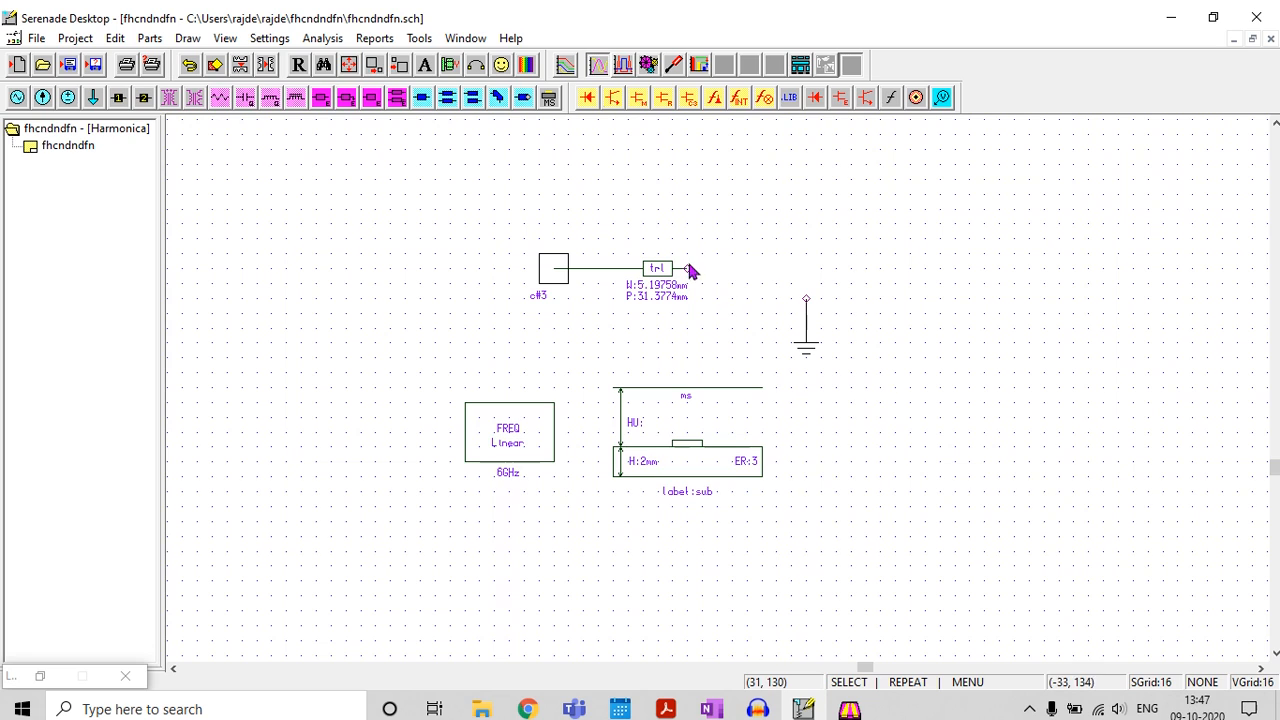
pyautogui.click(341, 42)
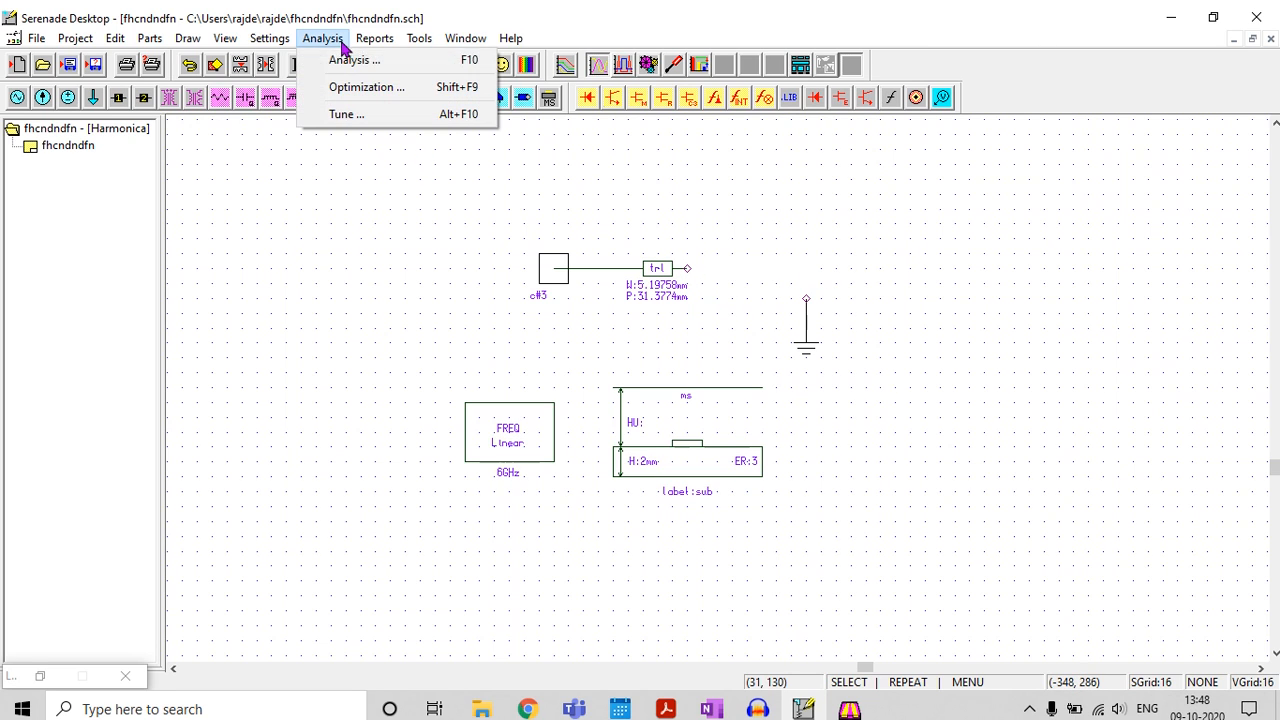
pyautogui.click(349, 59)
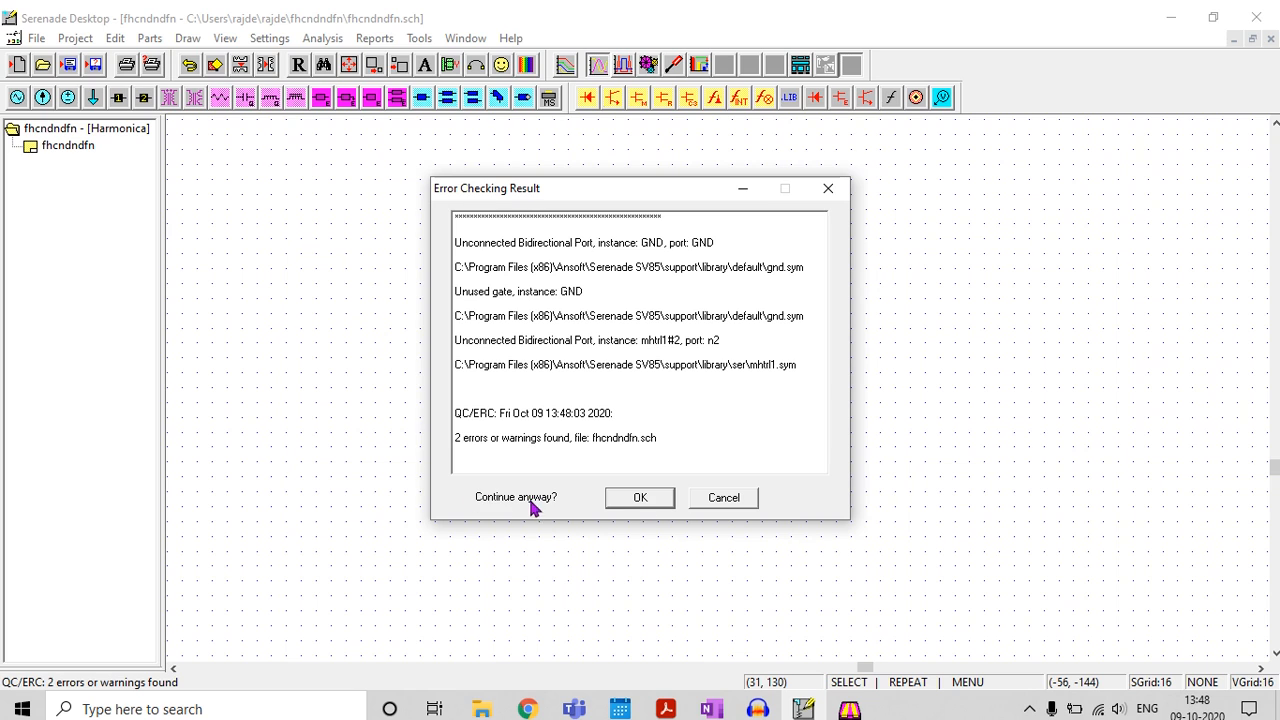
pyautogui.click(647, 507)
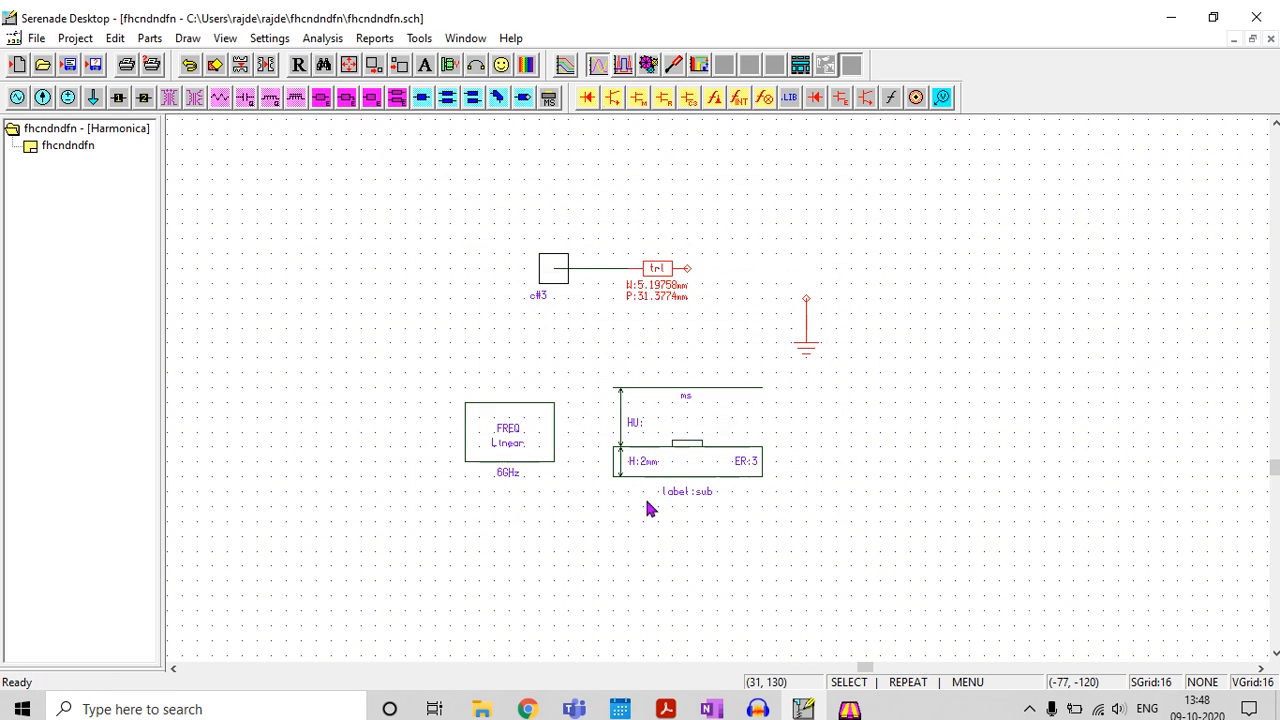
# Display Mag(S11) of the open-ended line at 6 GHz on a rectangular plot, view it, and close the plot
pyautogui.click(384, 44)
pyautogui.click(410, 60)
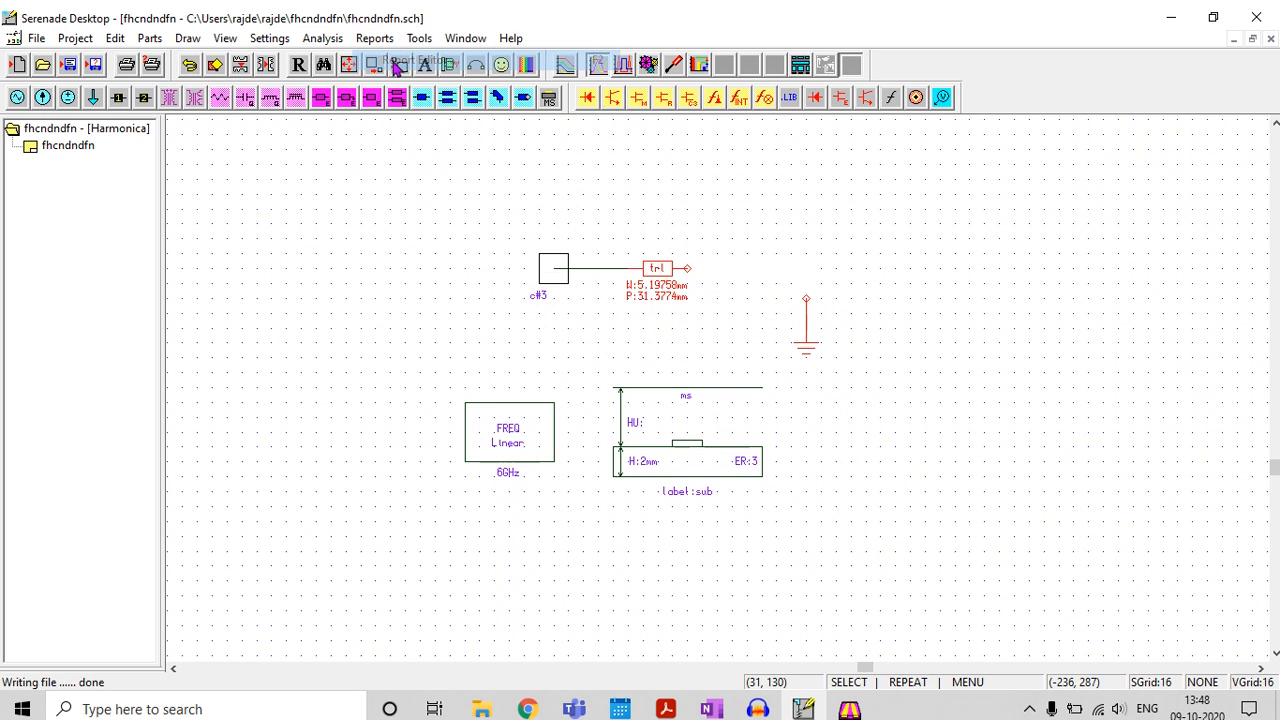
pyautogui.click(798, 497)
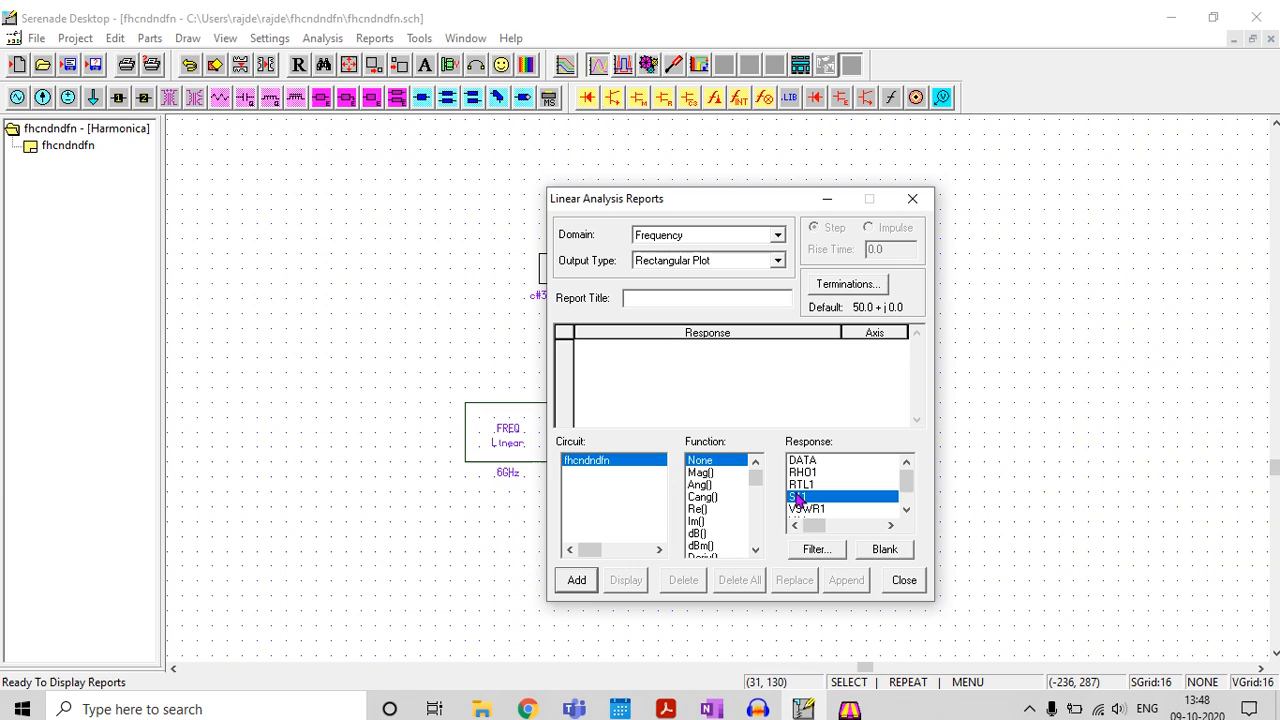
pyautogui.click(700, 473)
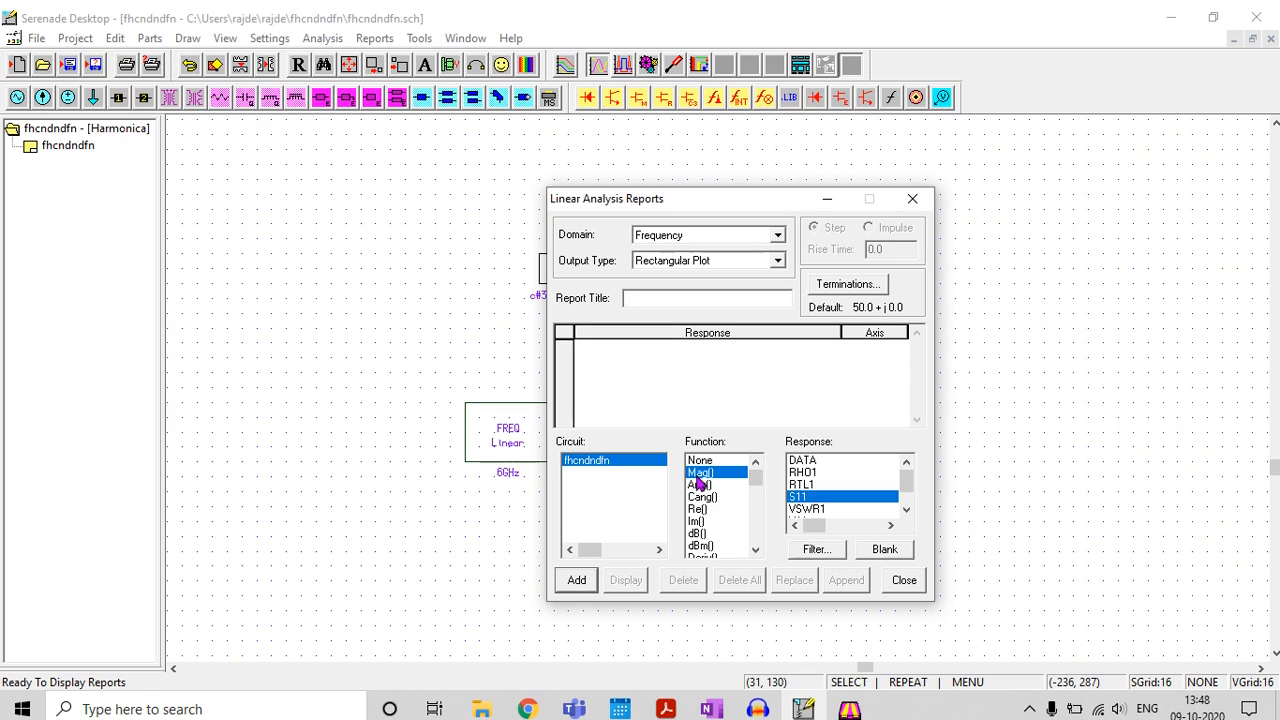
pyautogui.click(577, 583)
pyautogui.click(625, 581)
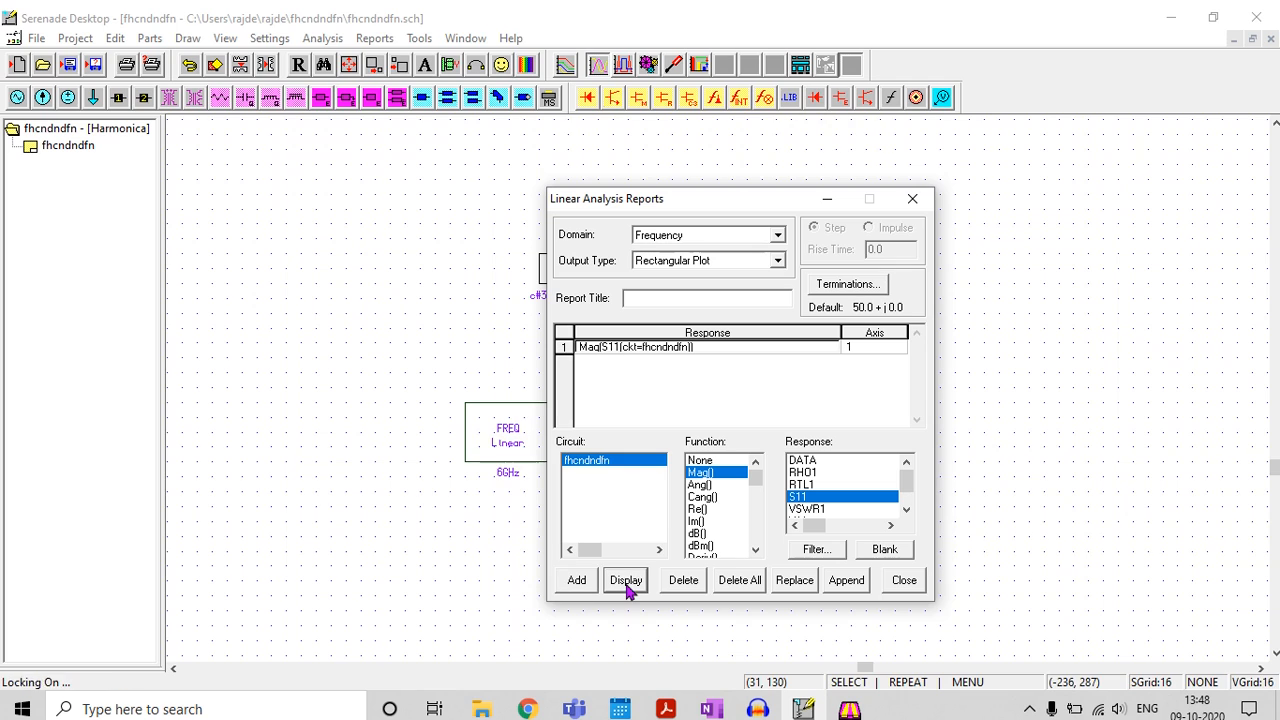
pyautogui.click(827, 198)
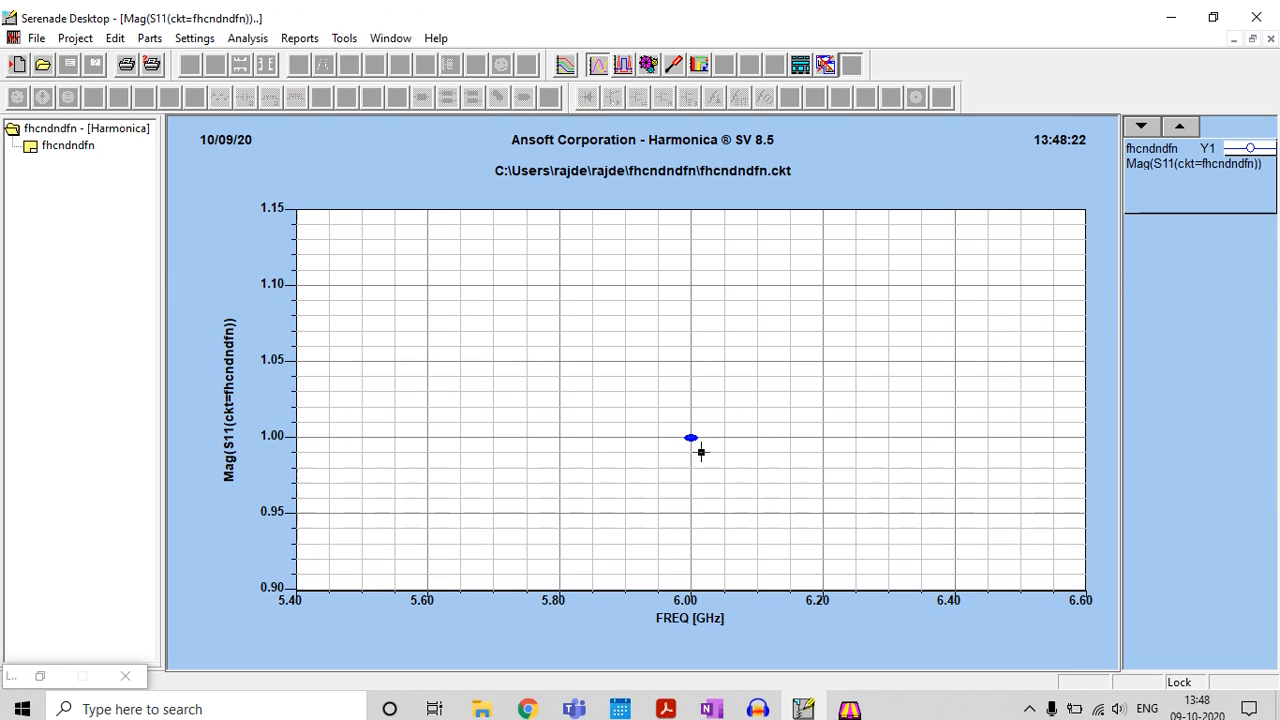
pyautogui.click(1270, 38)
# Reopen the report editor and replace the Mag(S11) response with Ang(S11)
pyautogui.click(396, 38)
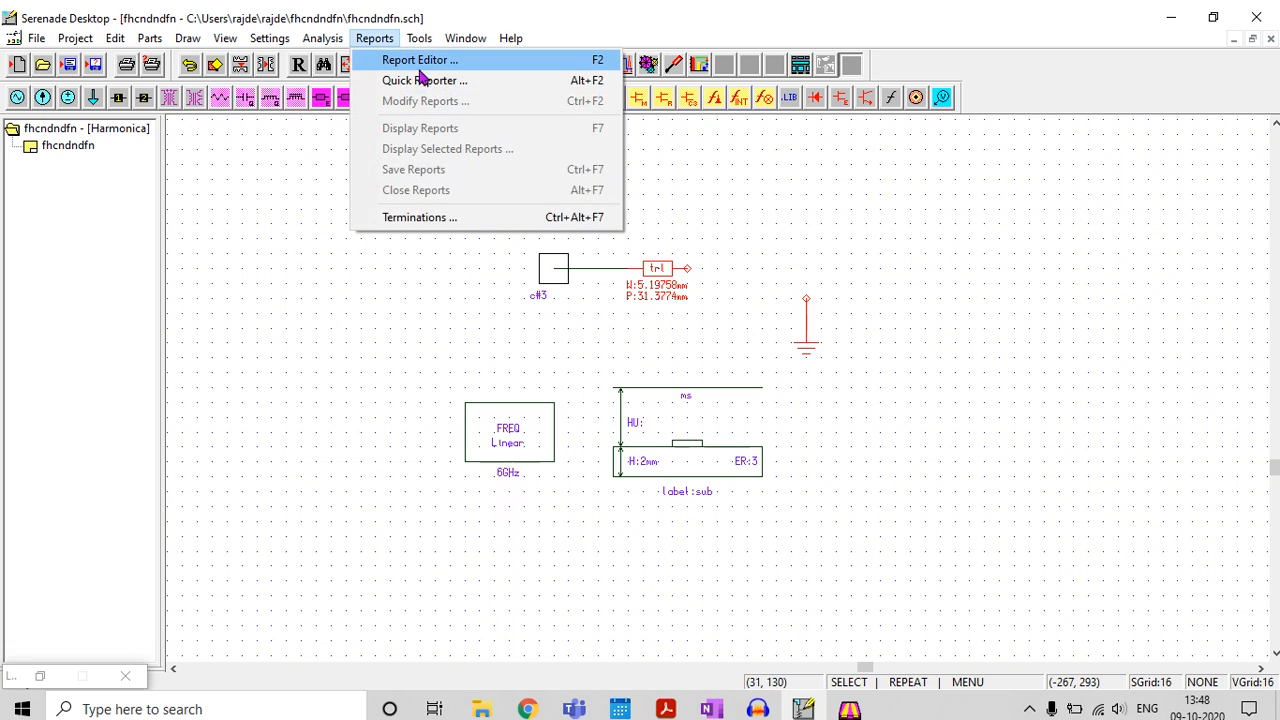
pyautogui.click(422, 57)
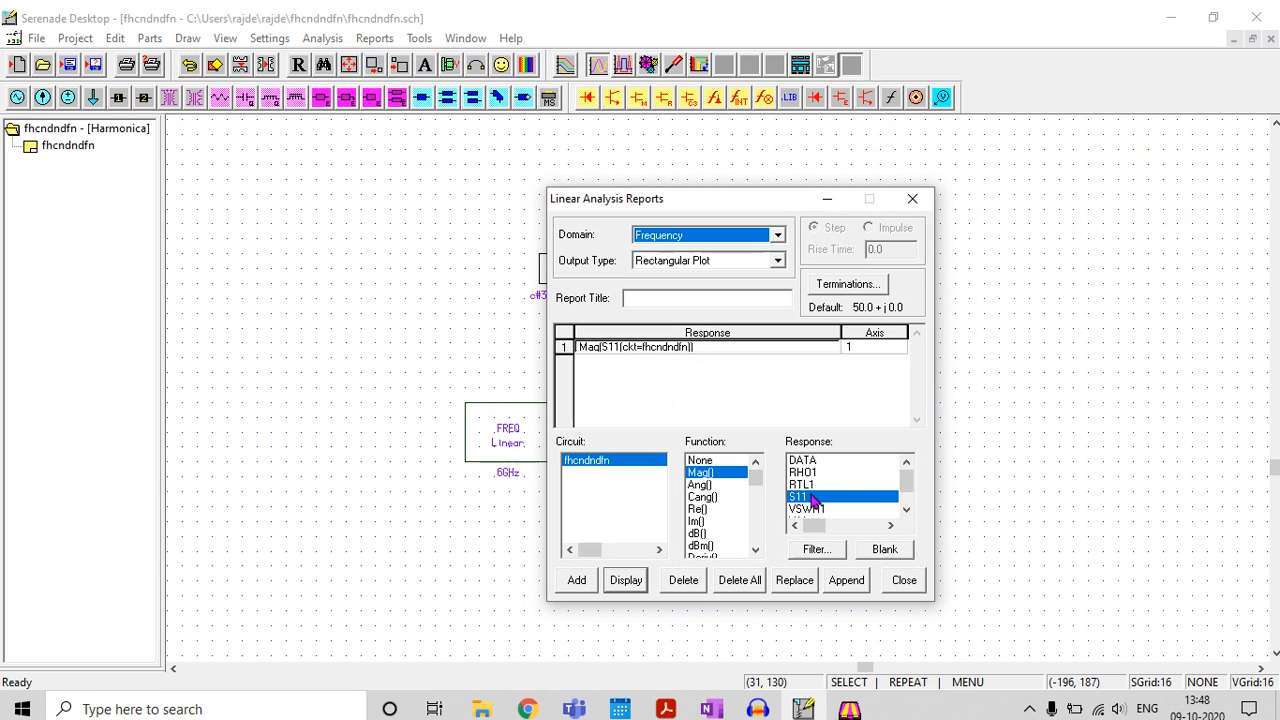
pyautogui.click(700, 486)
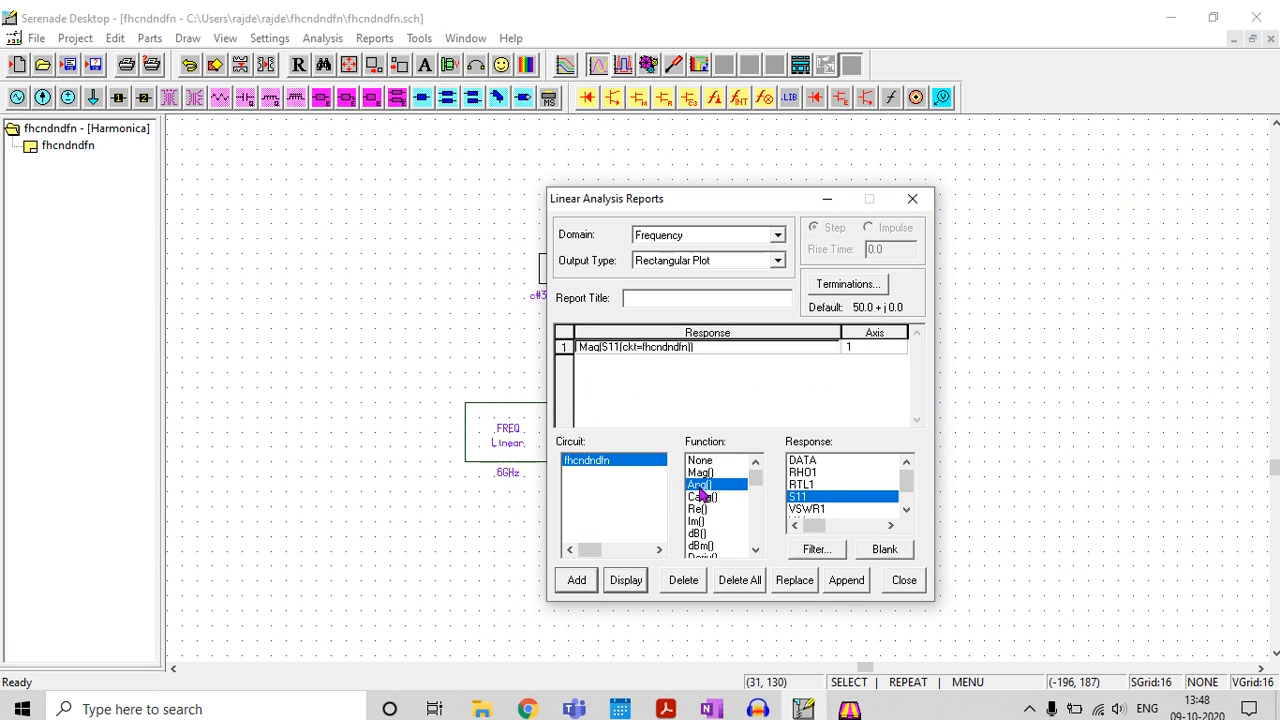
pyautogui.click(573, 582)
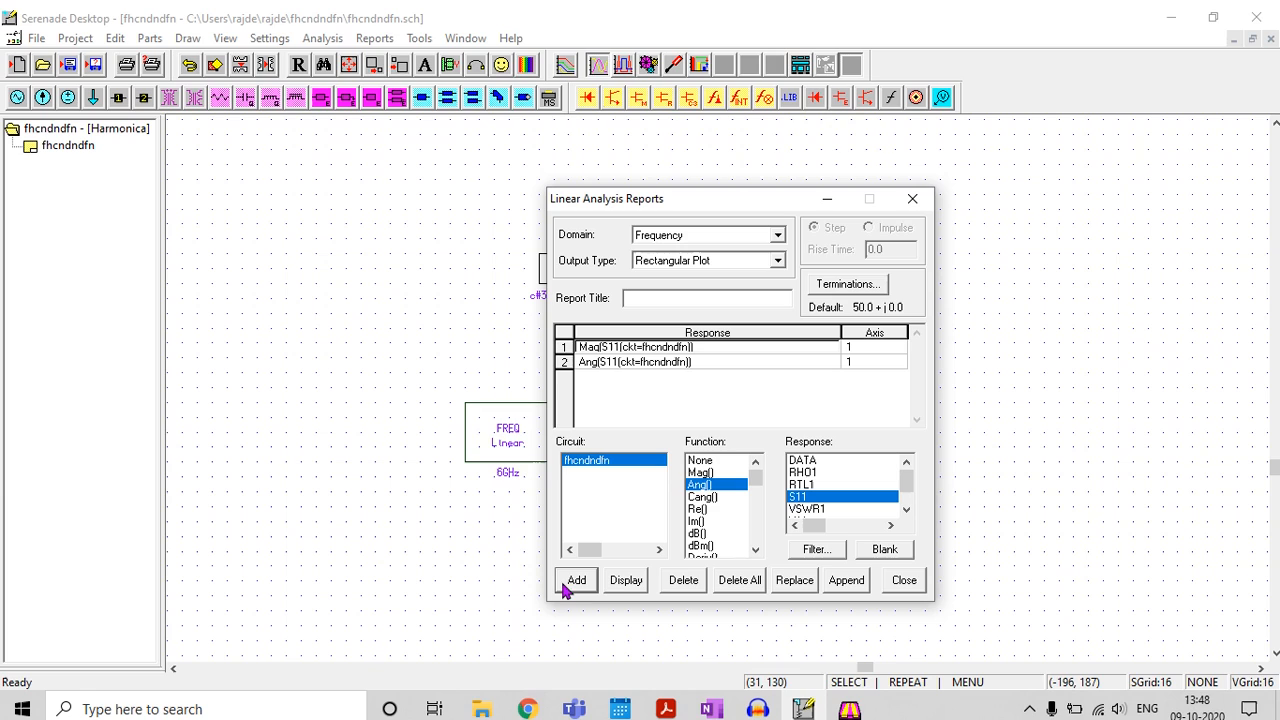
pyautogui.click(622, 348)
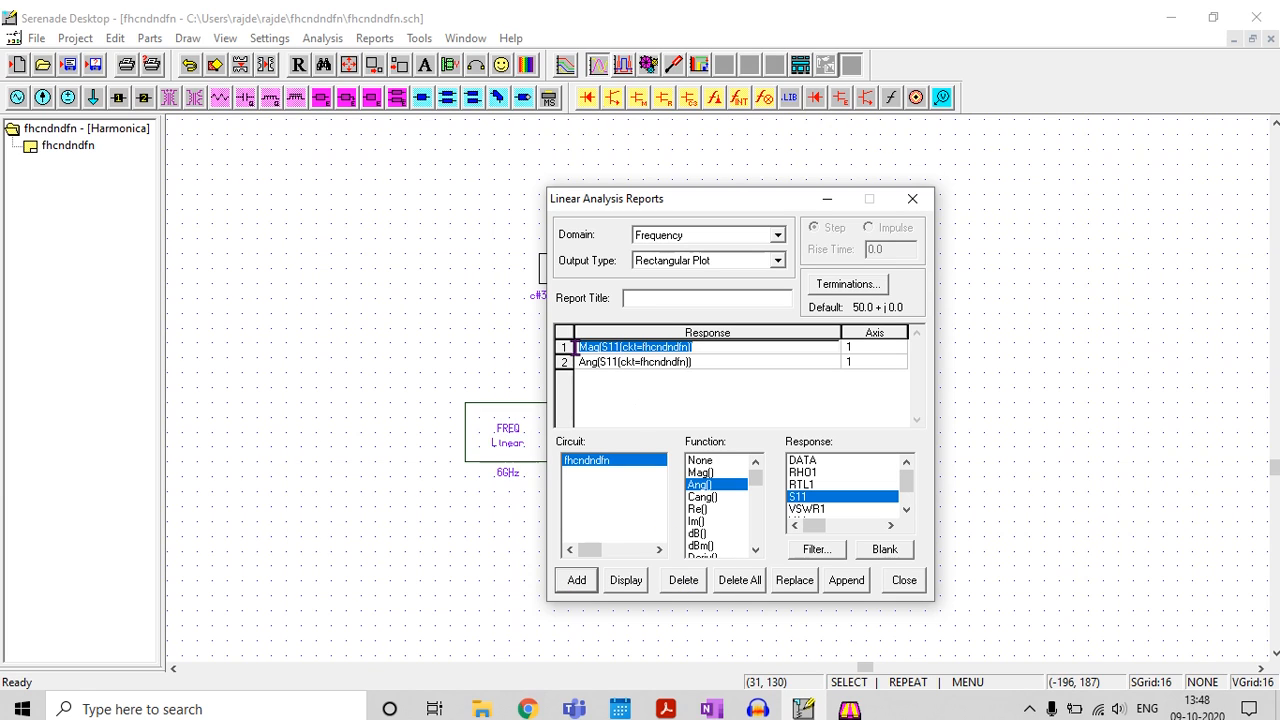
pyautogui.click(690, 584)
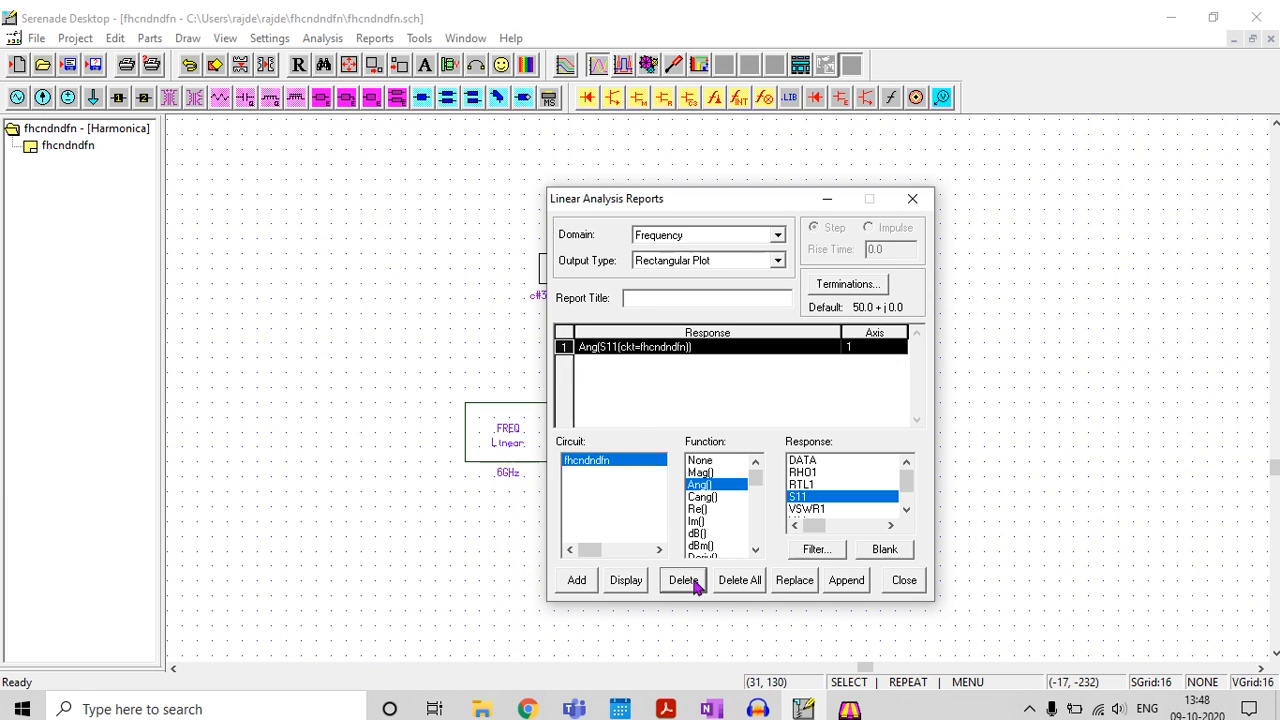
# Plot Ang(S11), place a data marker on the 6 GHz point, and check it against the open-termination entry in the OneNote notes
pyautogui.click(626, 581)
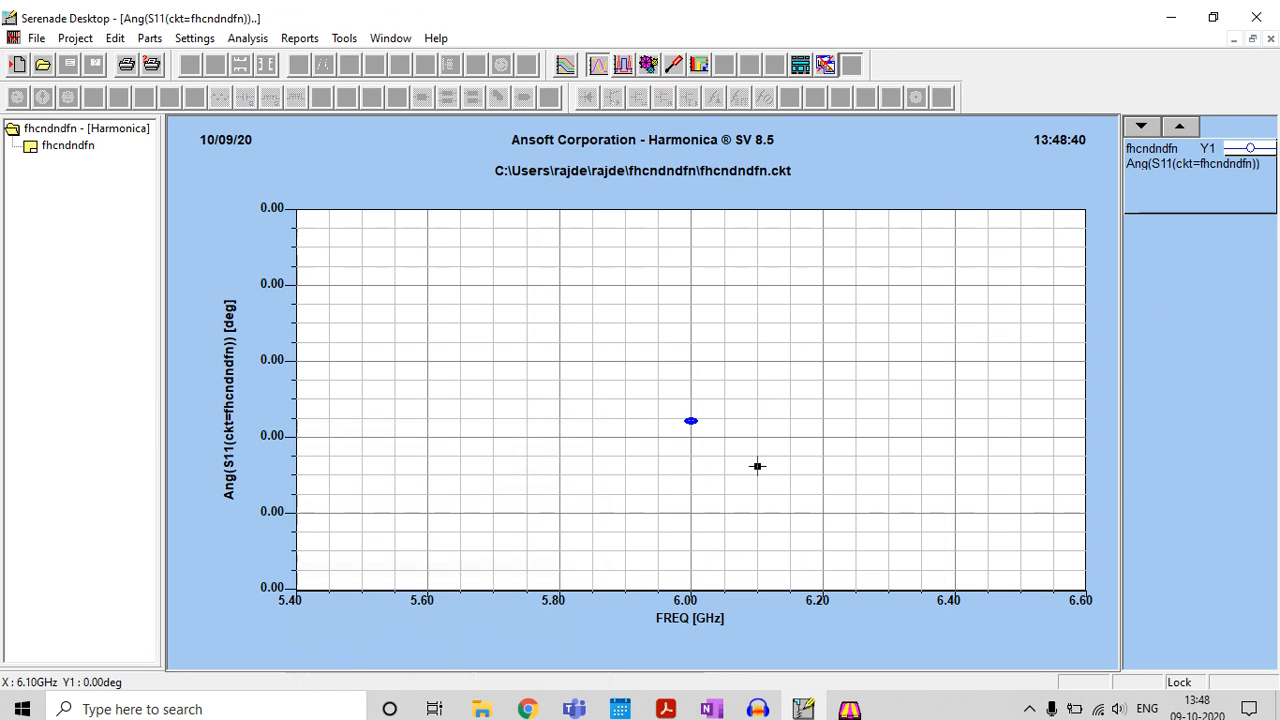
pyautogui.rightClick(691, 421)
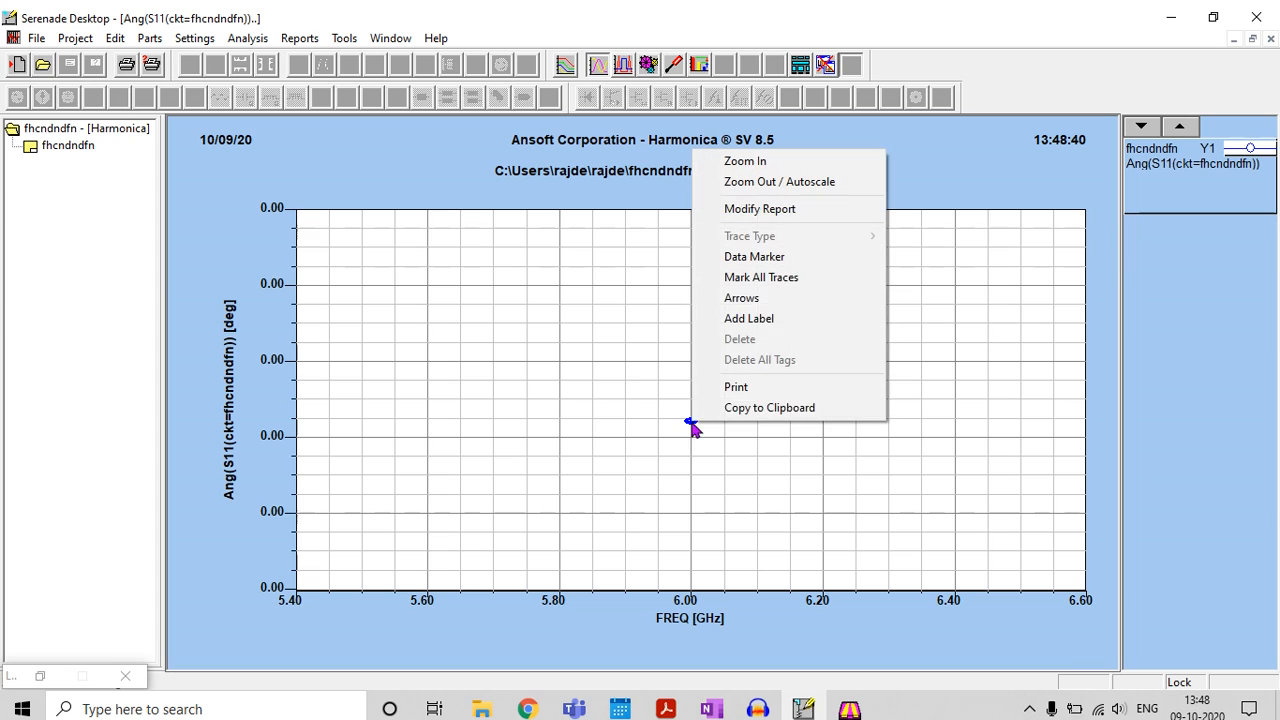
pyautogui.click(806, 259)
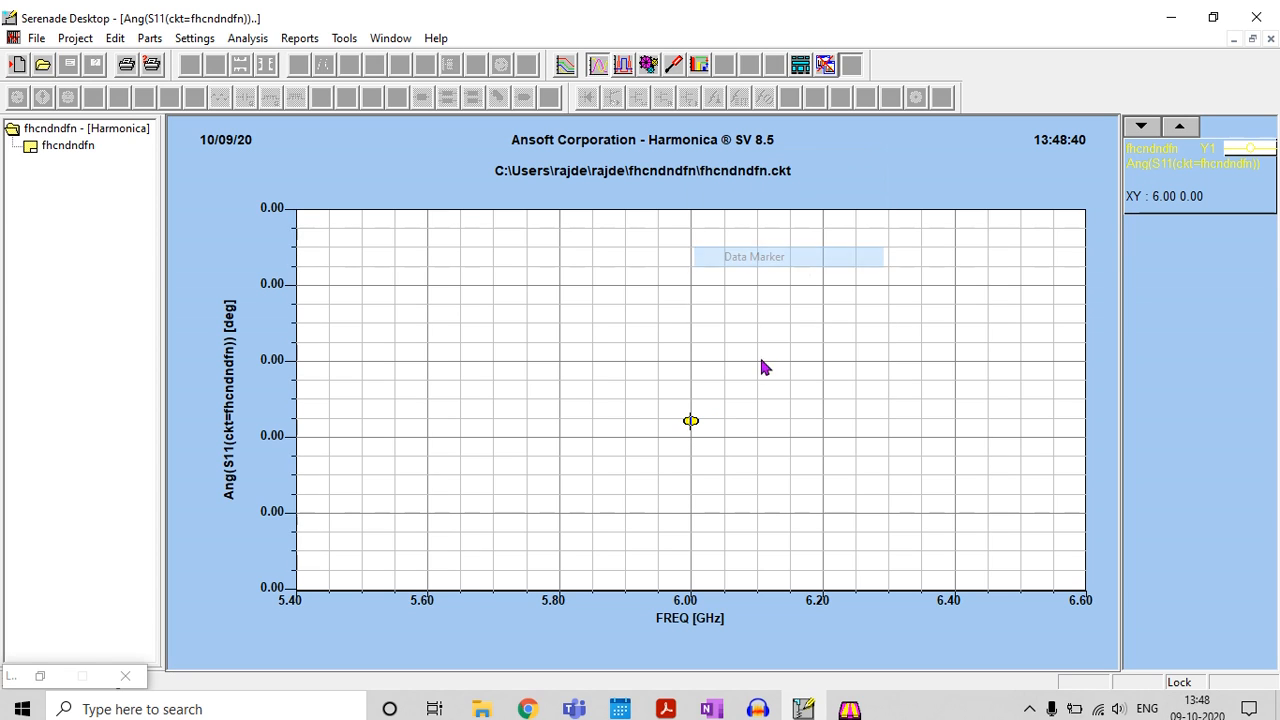
pyautogui.click(691, 419)
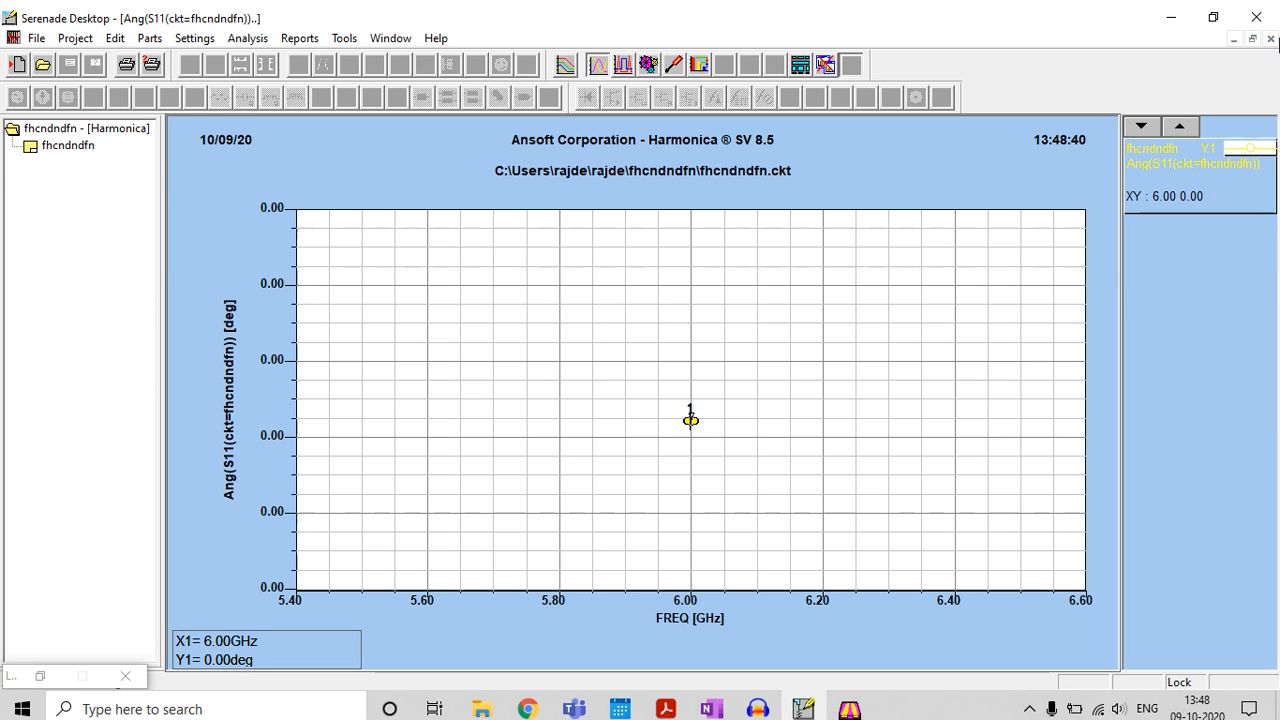
pyautogui.click(1270, 38)
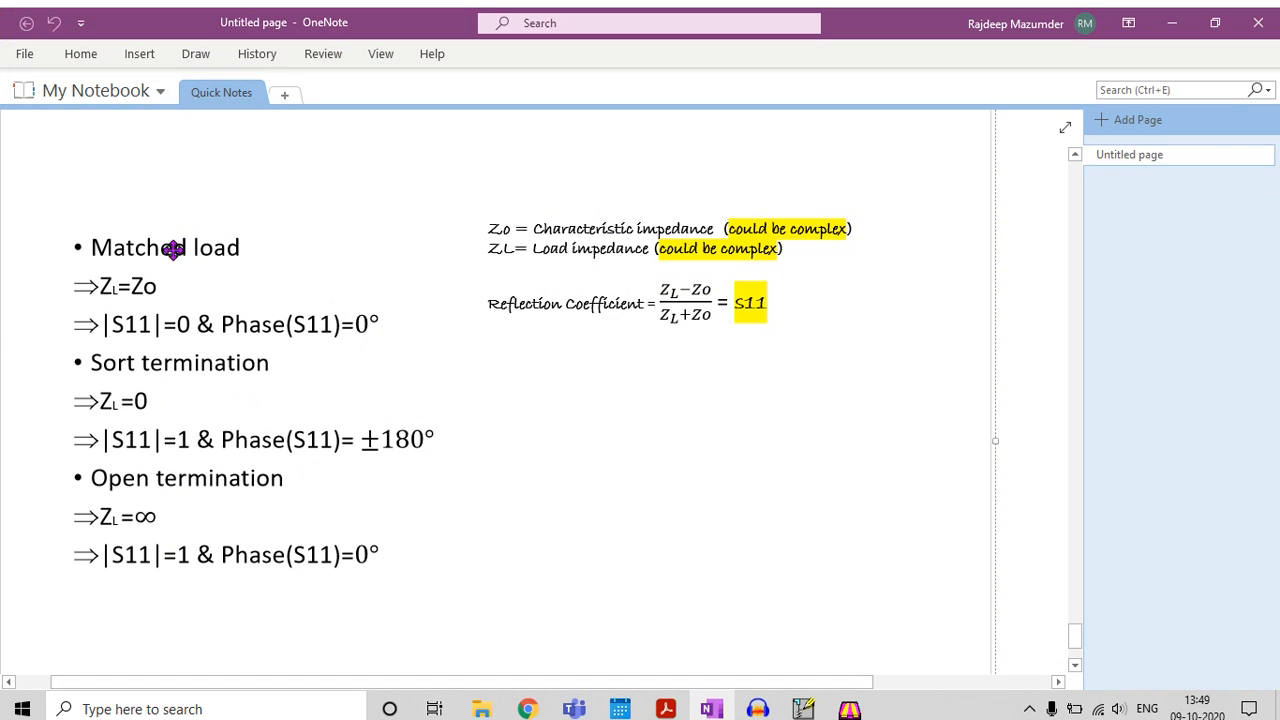
pyautogui.click(1172, 22)
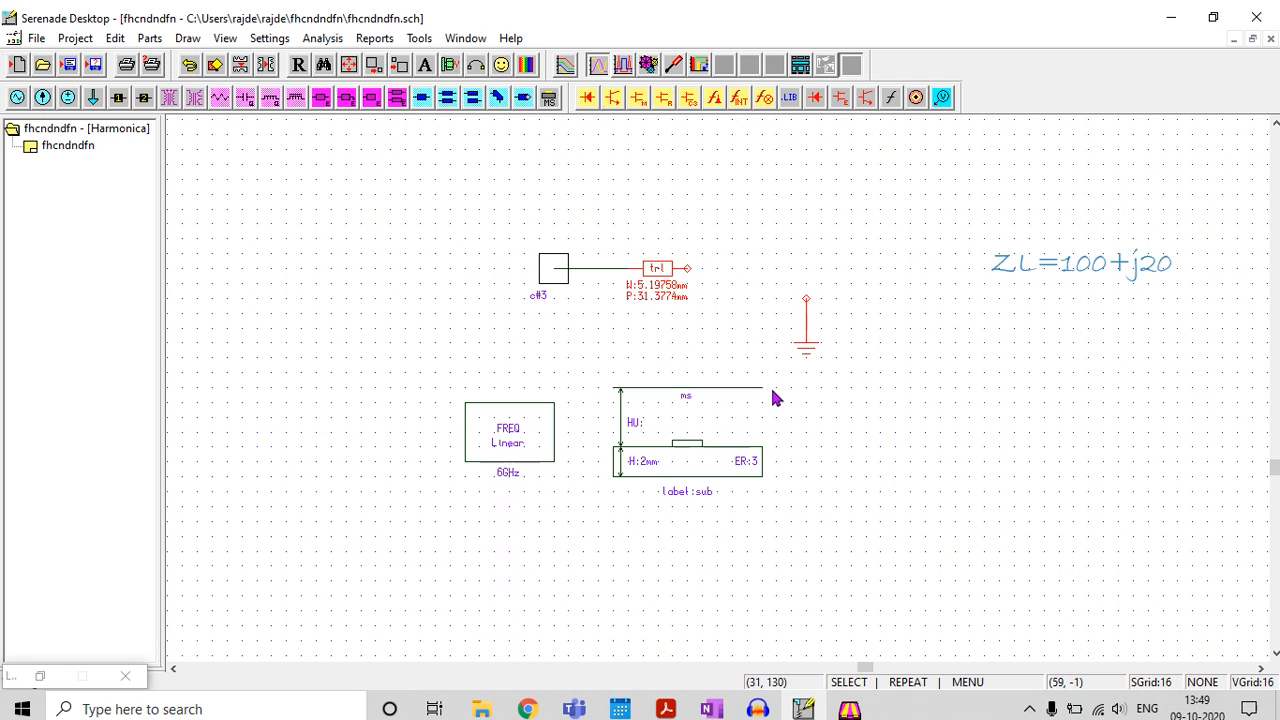
# Place a resistor after the trl line and set its R value to 100Ohm
pyautogui.click(221, 100)
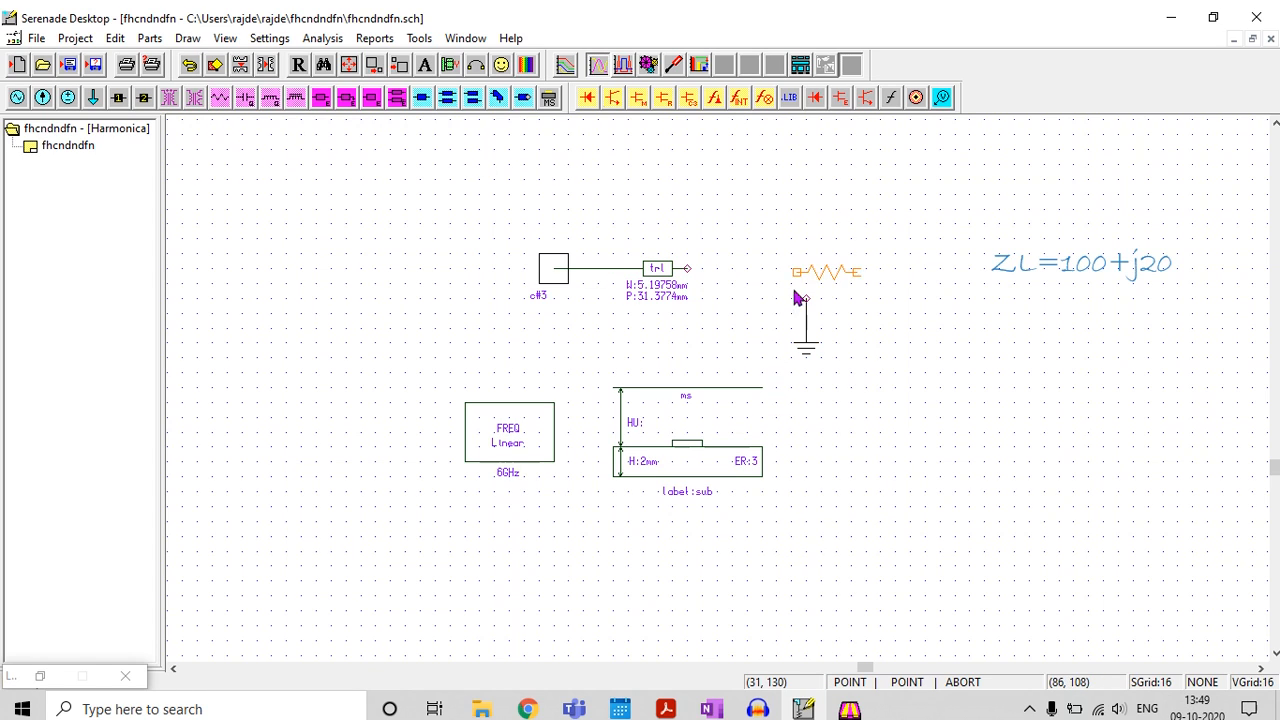
pyautogui.click(720, 290)
pyautogui.doubleClick(728, 285)
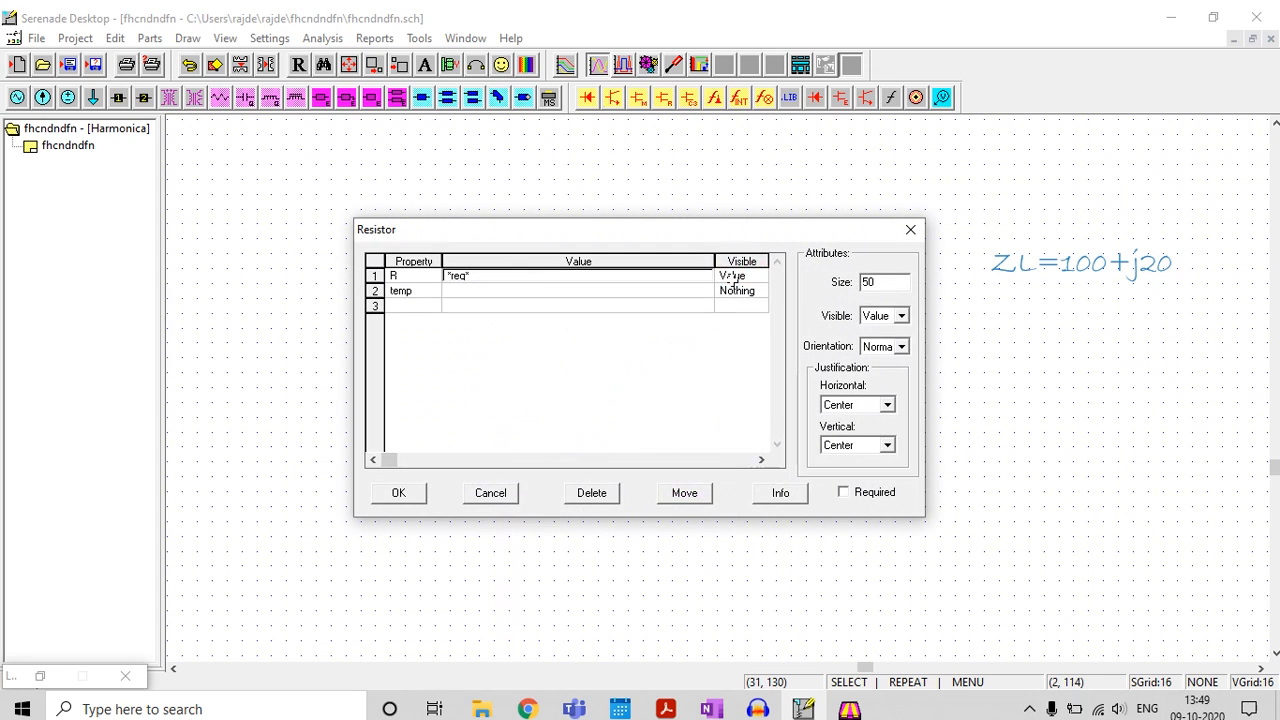
pyautogui.write('100Ohm')
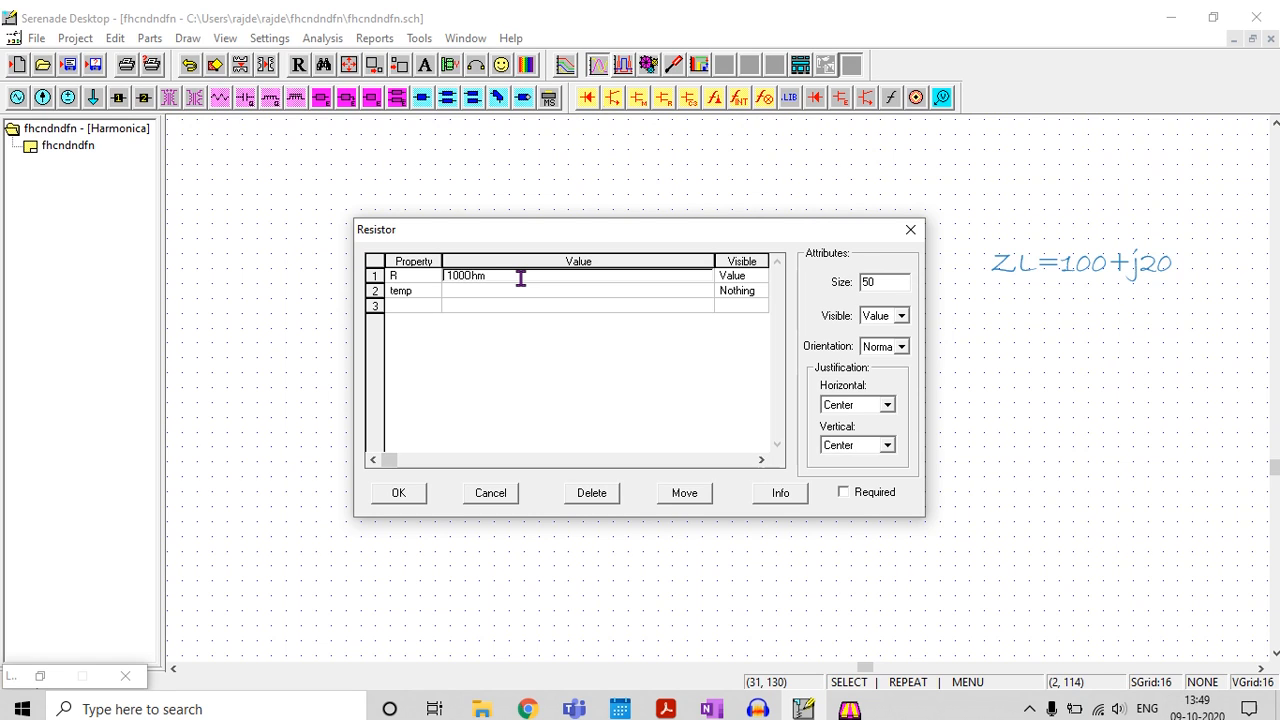
pyautogui.press('Down')
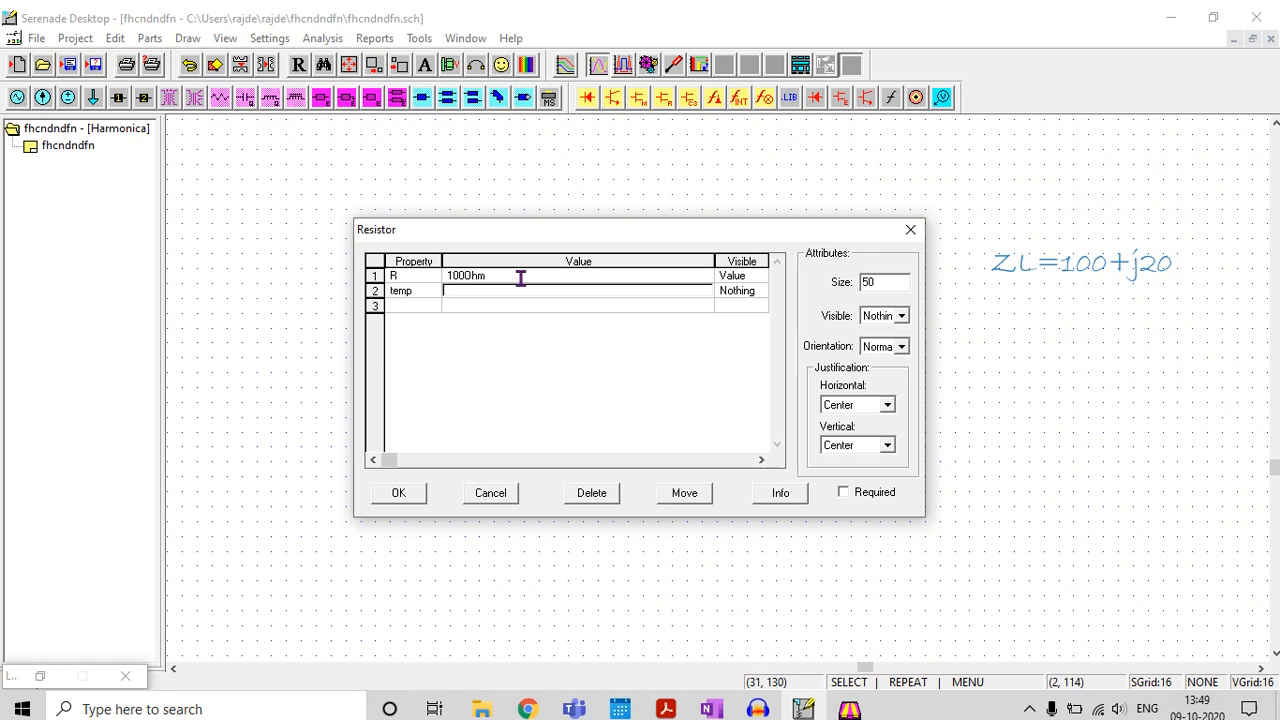
pyautogui.click(398, 494)
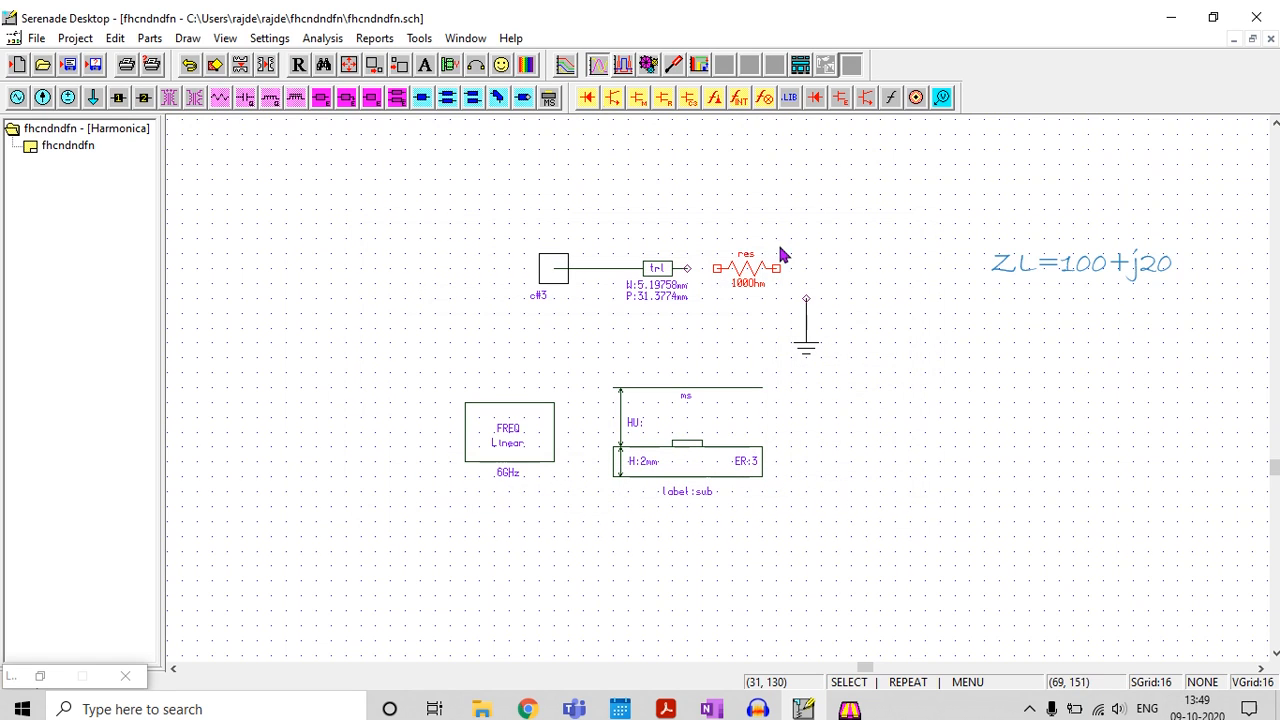
# Move the ground symbol farther from the resistor and place an inductor with L set to .53nH after the resistor
pyautogui.moveTo(808, 325); pyautogui.dragTo(868, 340)
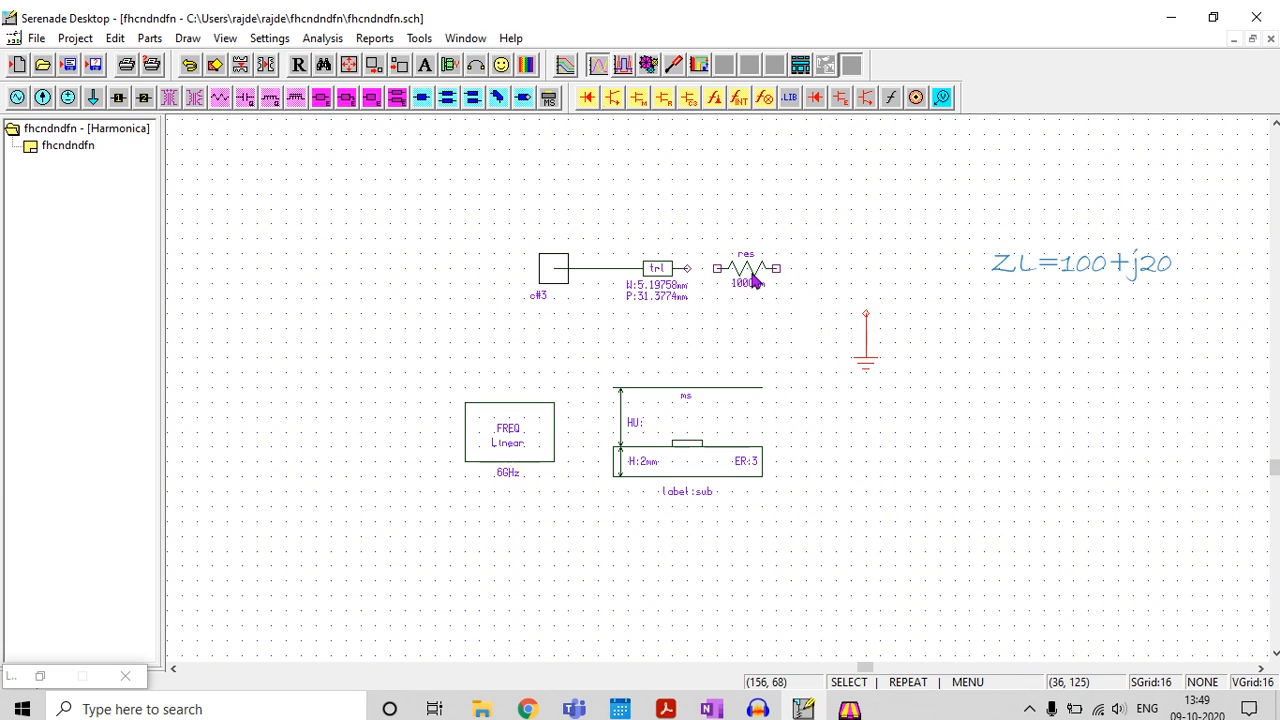
pyautogui.click(268, 105)
pyautogui.click(815, 279)
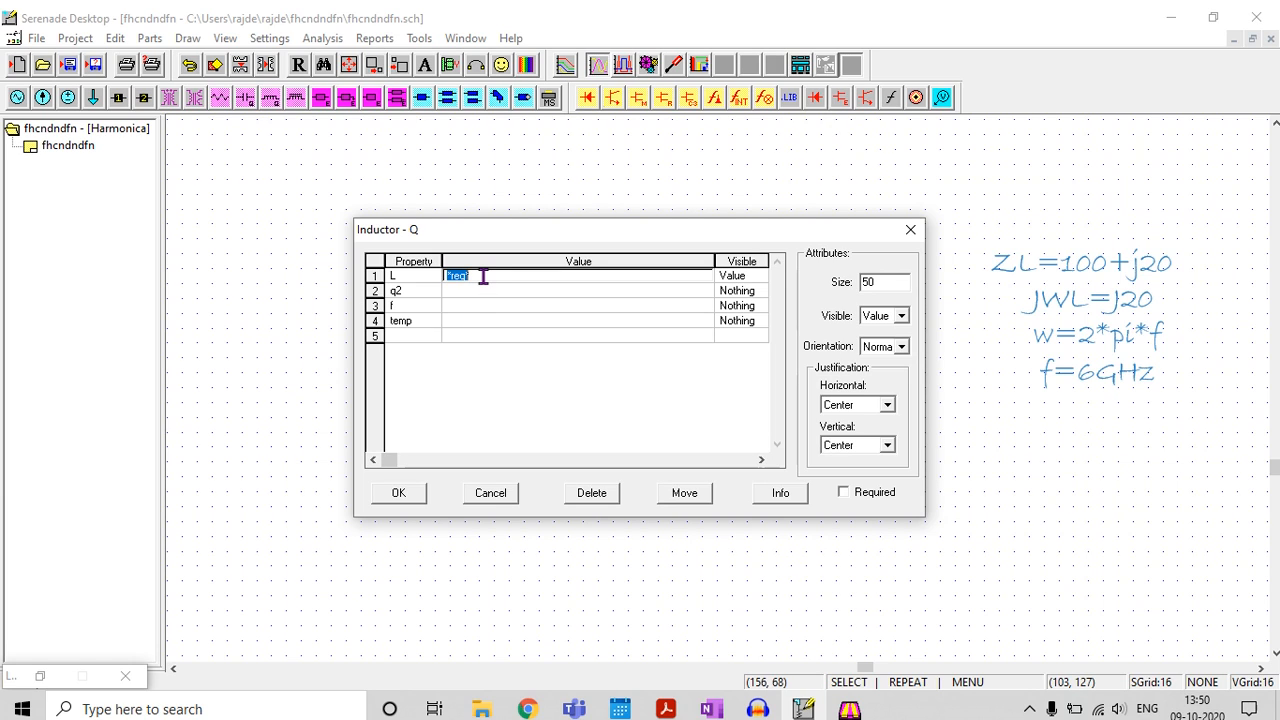
pyautogui.press('BackSpace')
pyautogui.click(392, 496)
# Wire the trl line, resistor, inductor and ground together in series
pyautogui.hotkey('ctrl', 'w')
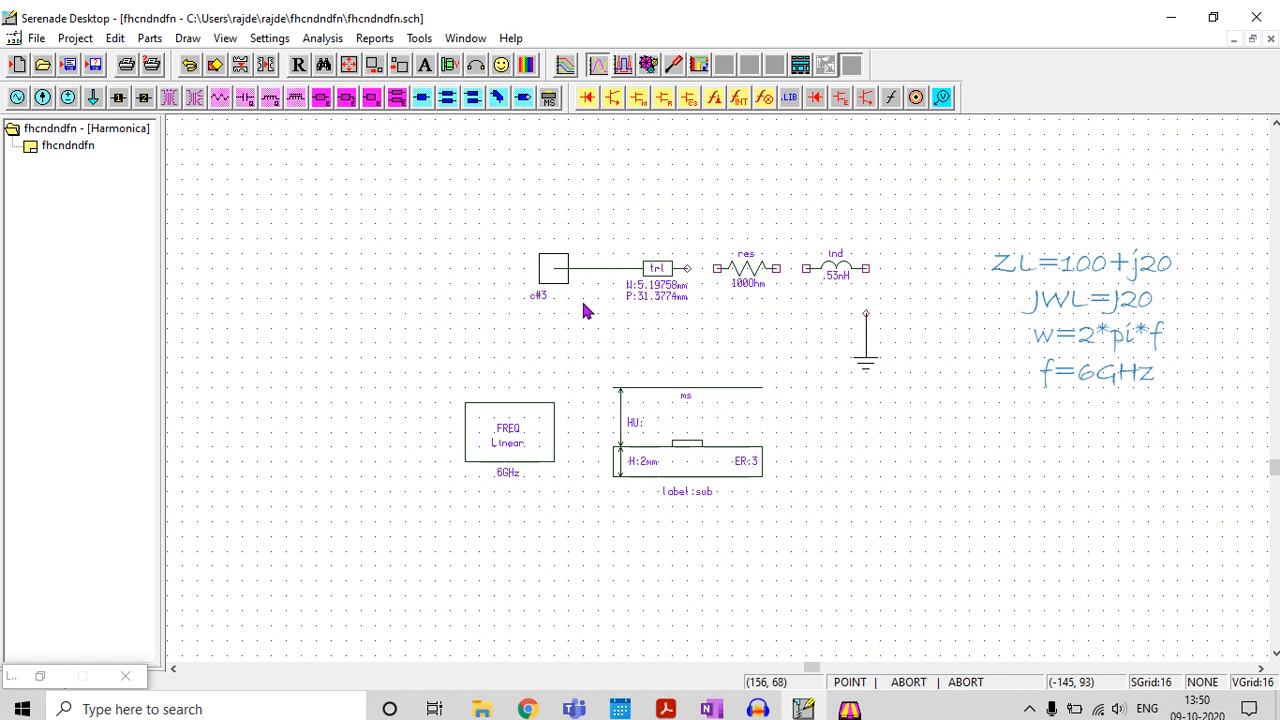
pyautogui.click(688, 268)
pyautogui.click(716, 269)
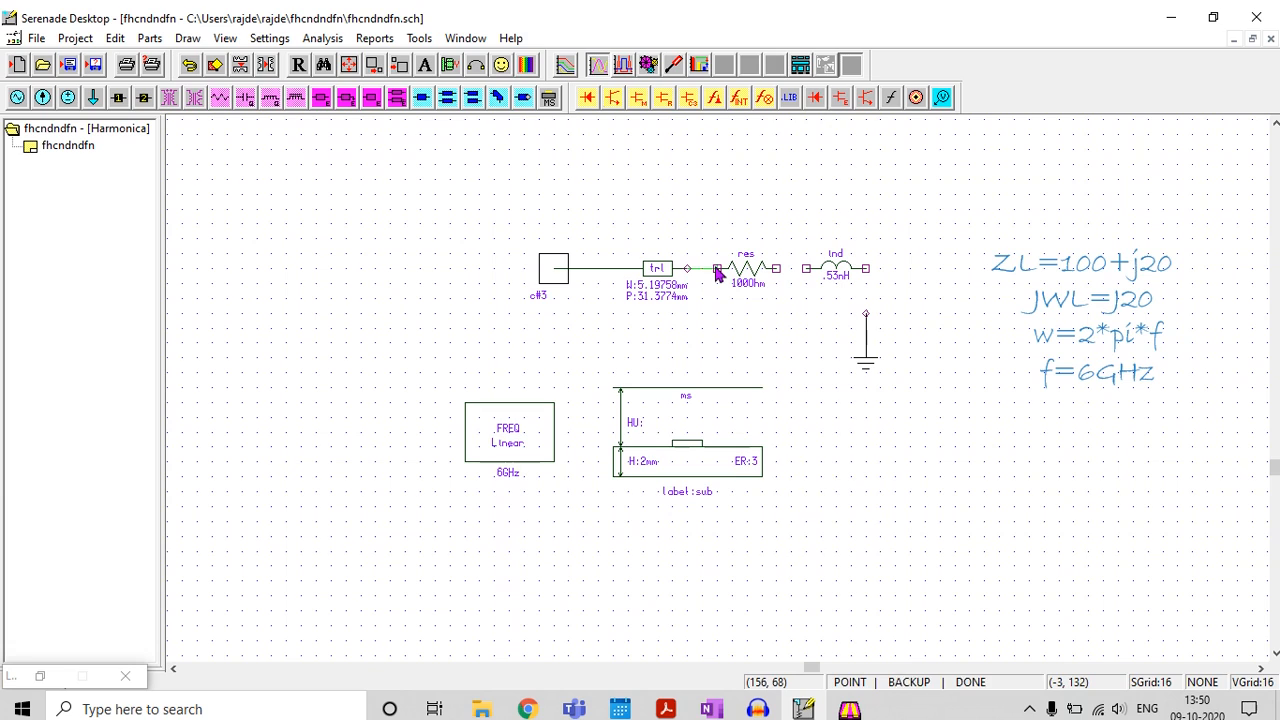
pyautogui.rightClick(717, 269)
pyautogui.hotkey('ctrl', 'w')
pyautogui.click(777, 268)
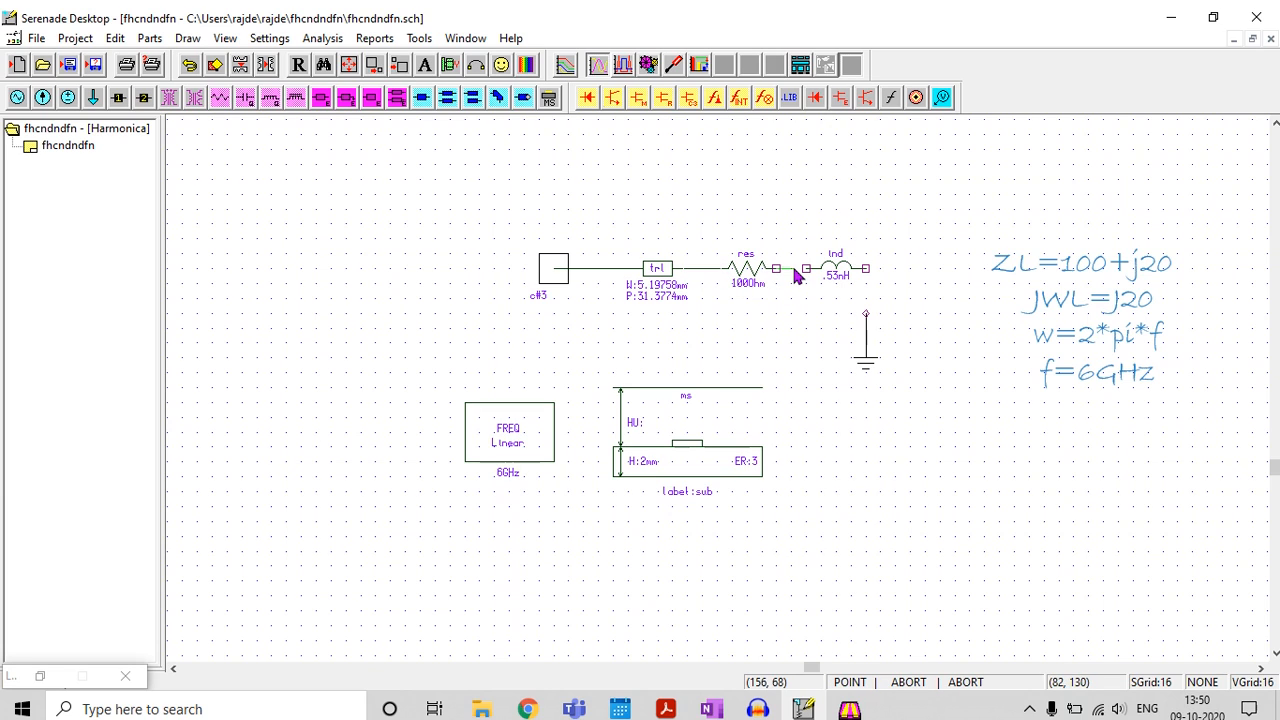
pyautogui.click(807, 268)
pyautogui.rightClick(808, 274)
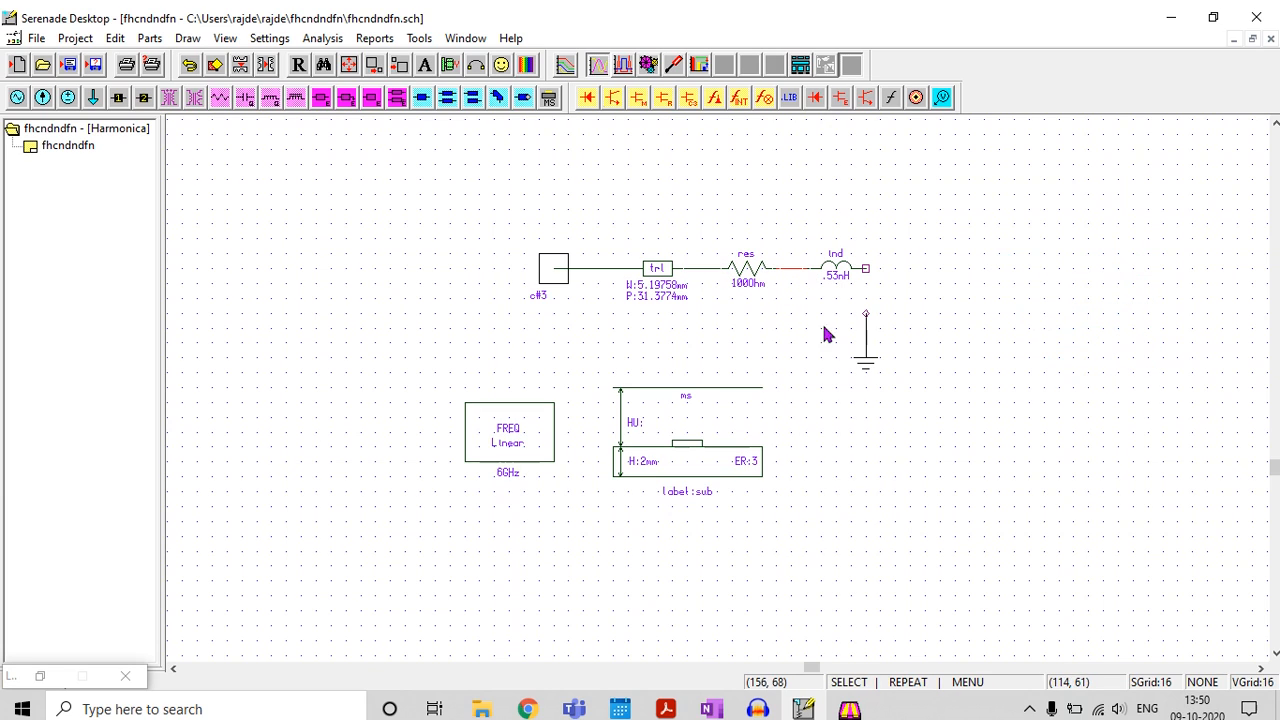
pyautogui.hotkey('ctrl', 'w')
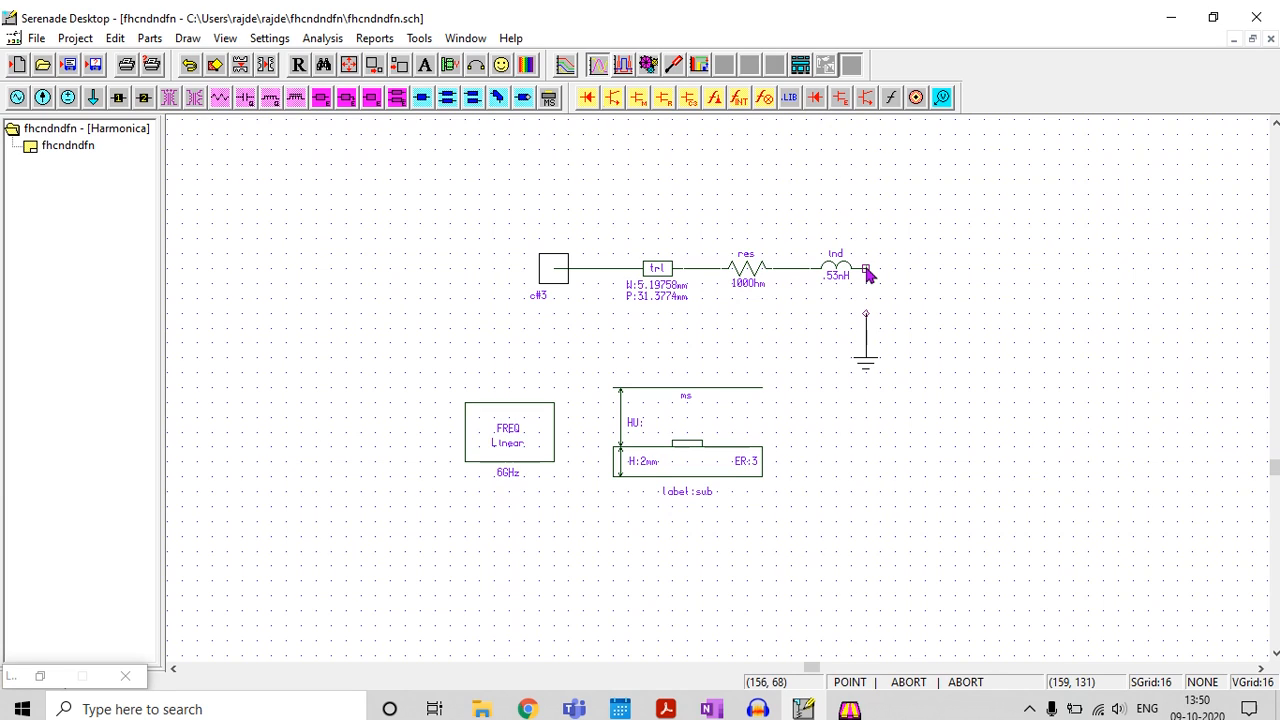
pyautogui.click(866, 272)
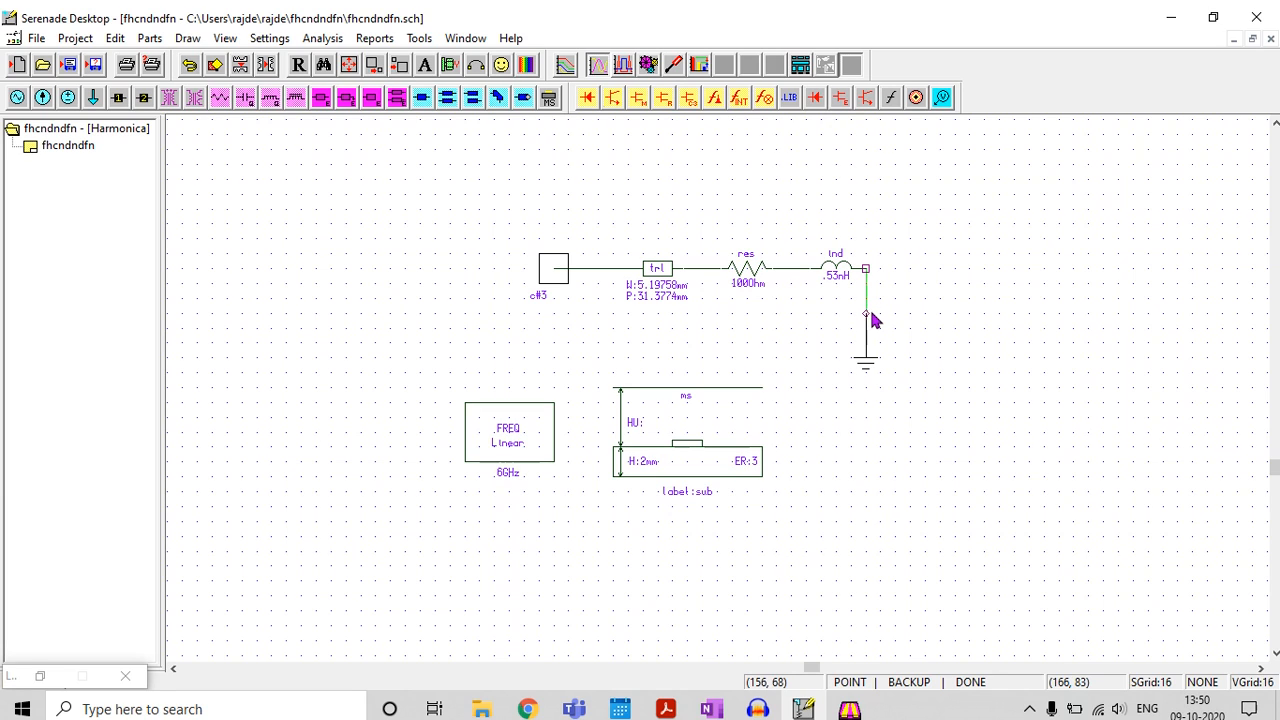
pyautogui.click(866, 314)
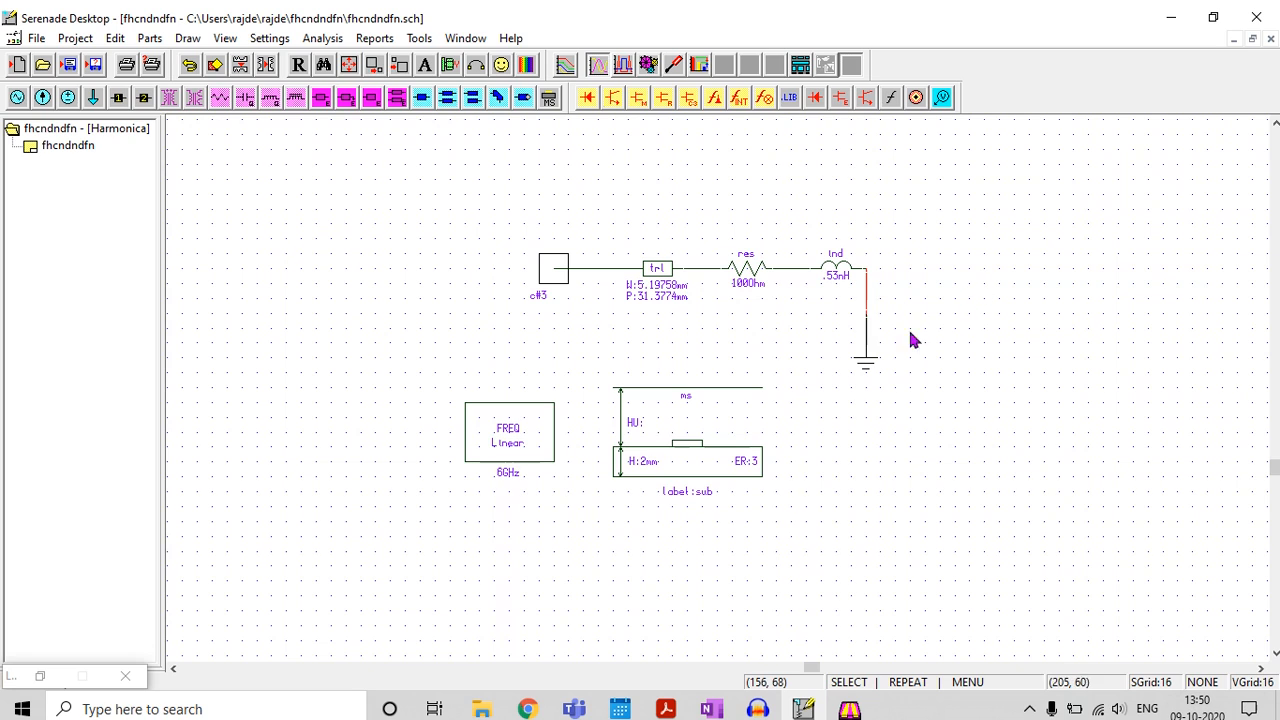
# Set the linear frequency block to Step 4Ghz 8Ghz 200Mhz and run the linear analysis
pyautogui.click(321, 38)
pyautogui.click(323, 211)
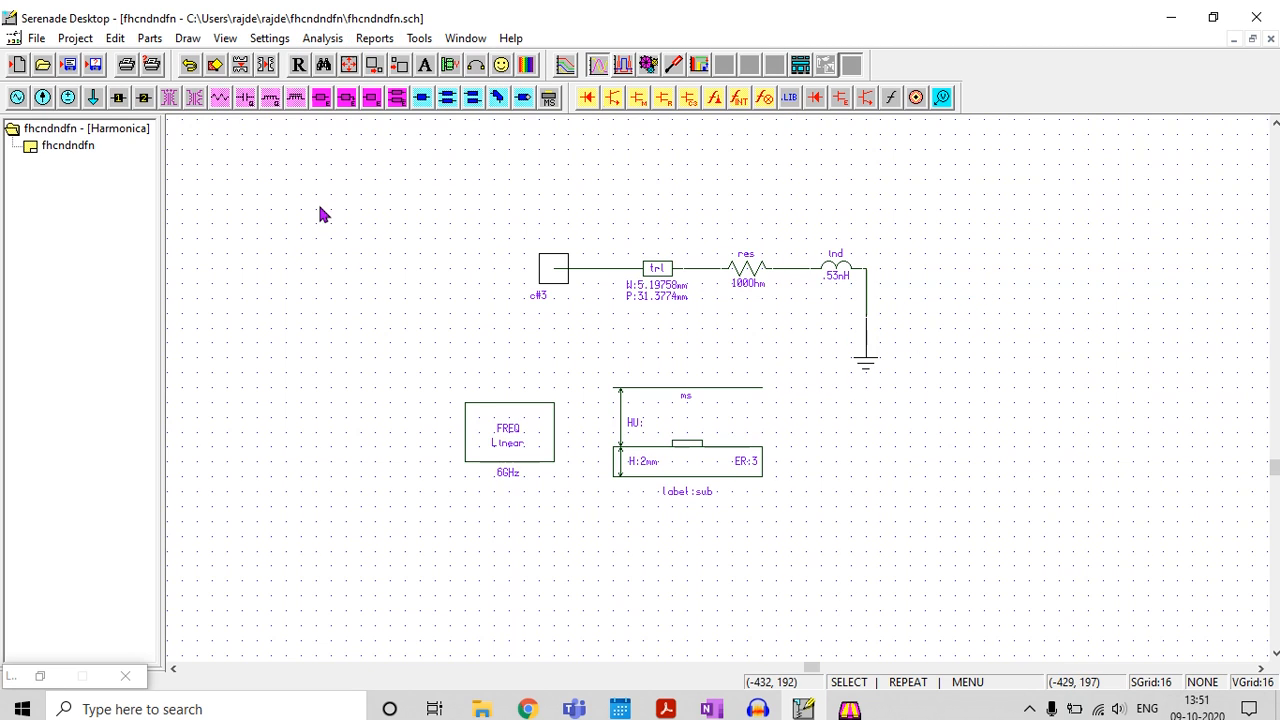
pyautogui.doubleClick(506, 443)
pyautogui.click(478, 276)
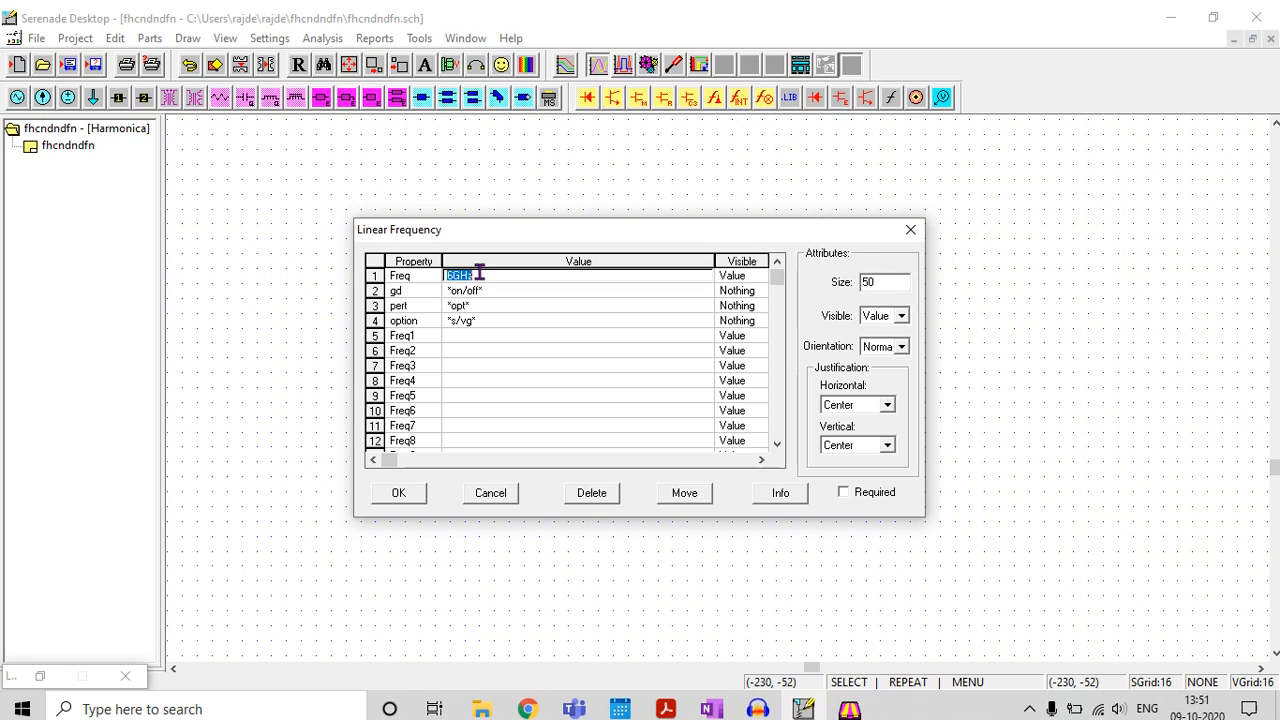
pyautogui.press('BackSpace')
pyautogui.write('Step 4Ghz 8Ghz 200Mhz')
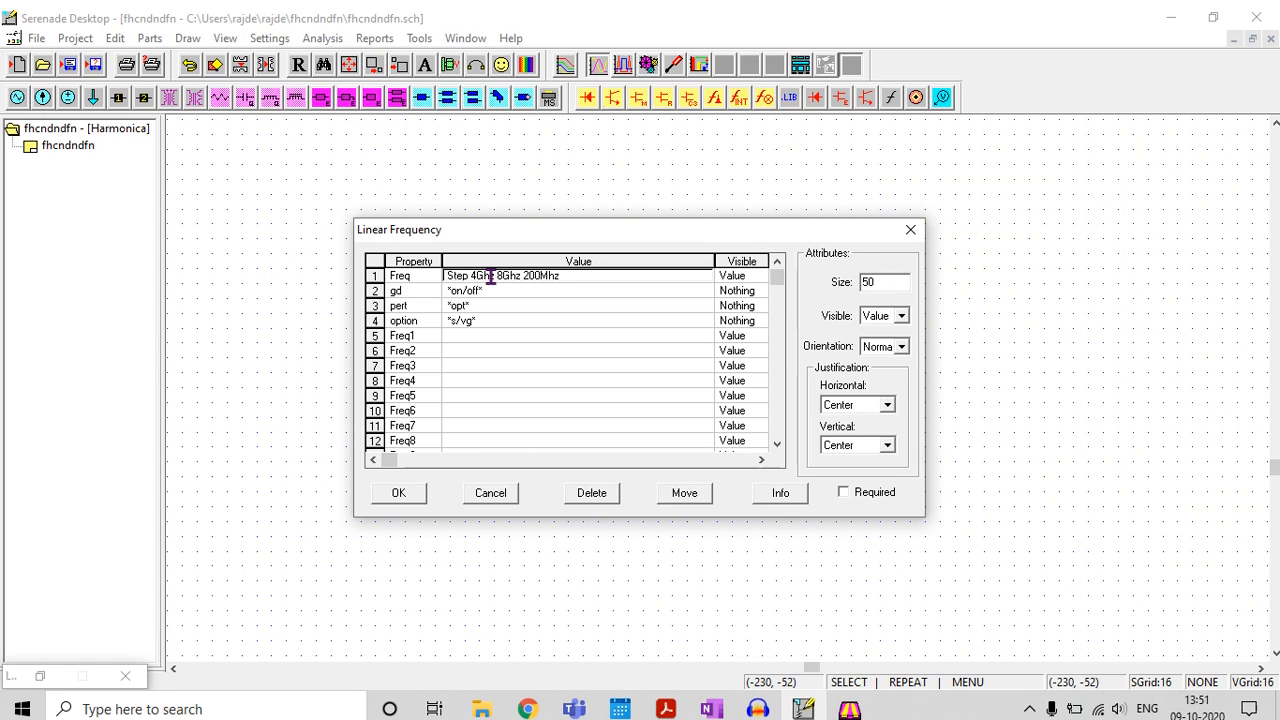
pyautogui.click(395, 496)
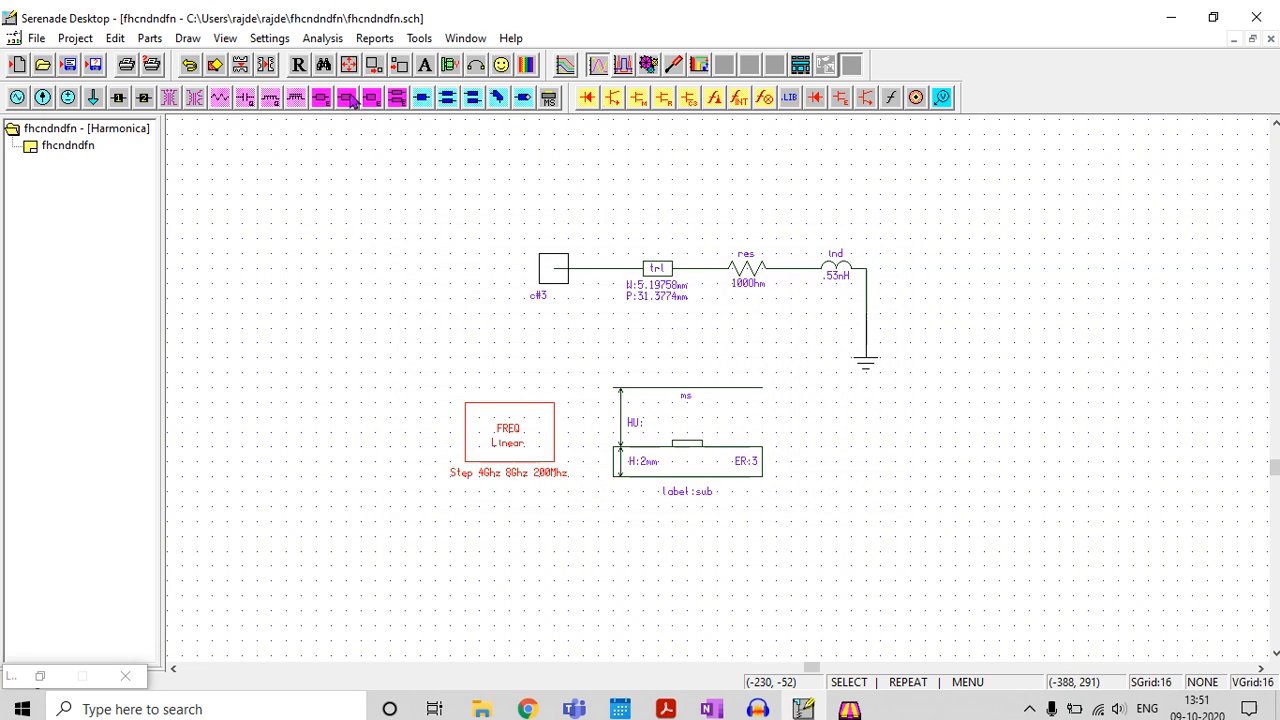
pyautogui.click(322, 38)
pyautogui.click(340, 62)
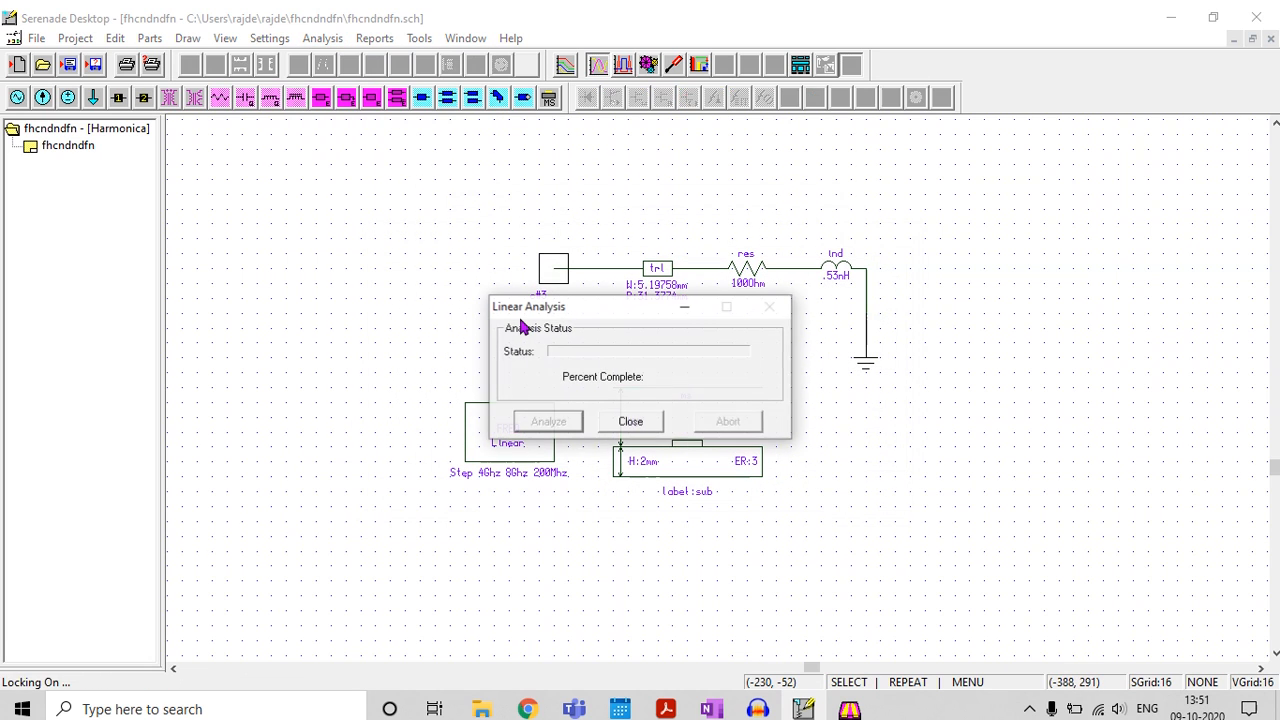
# Open the report editor and add the dB(S11) response for a rectangular plot
pyautogui.click(372, 38)
pyautogui.click(383, 60)
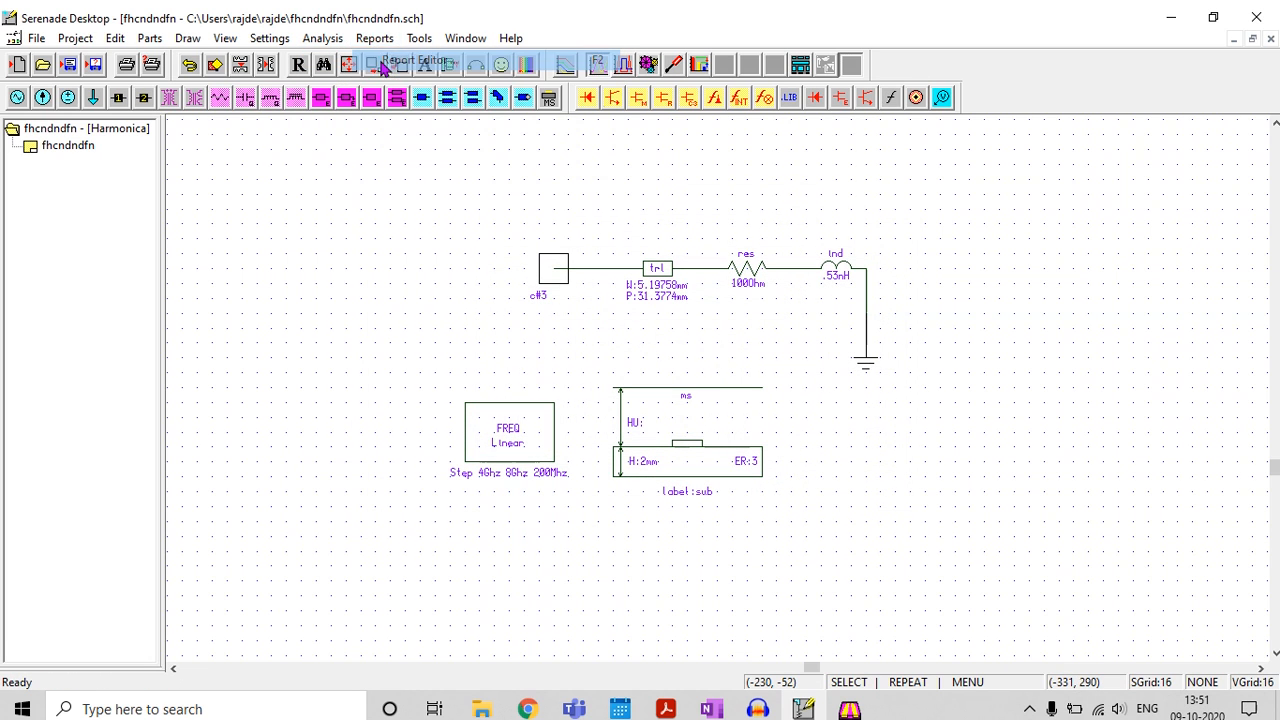
pyautogui.click(798, 497)
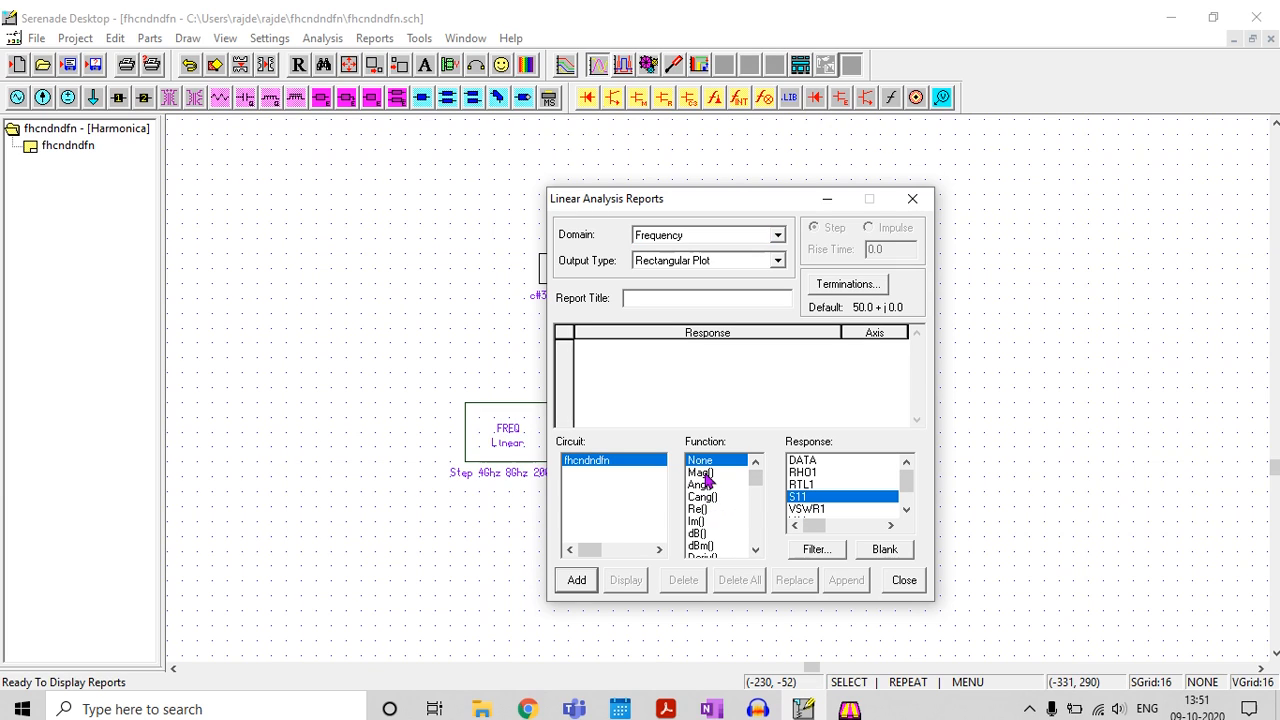
pyautogui.click(700, 536)
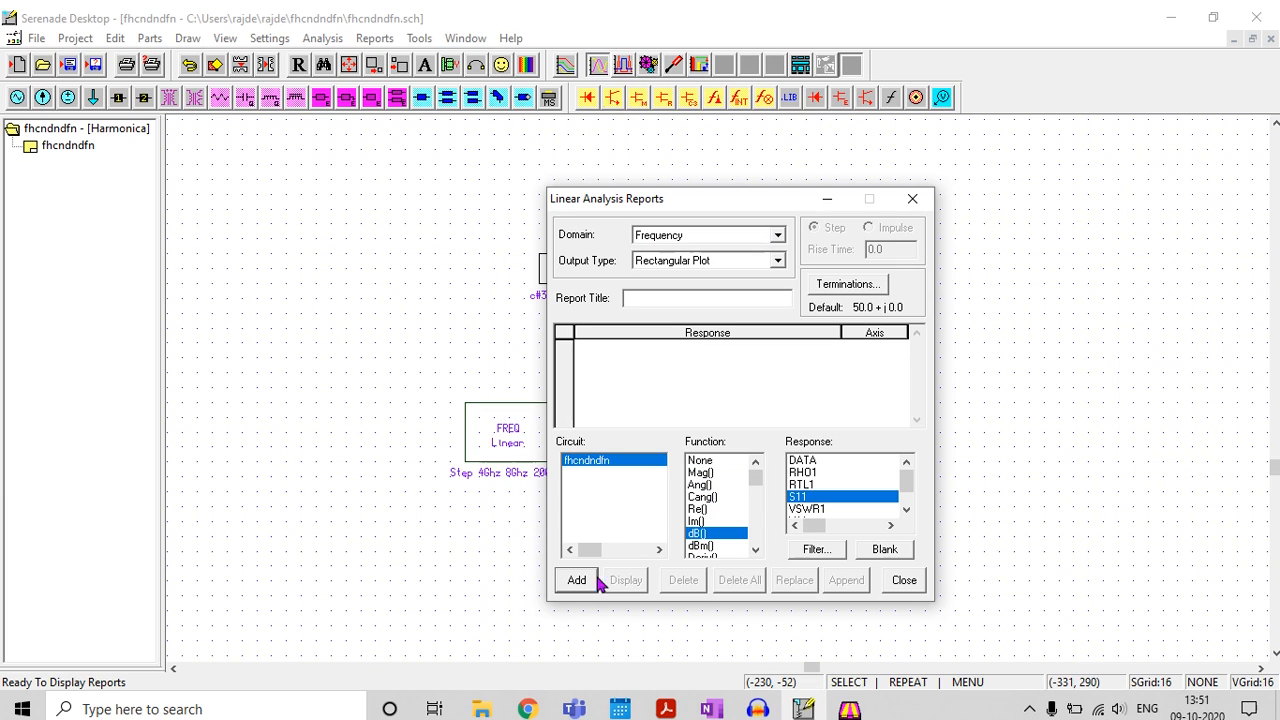
pyautogui.click(579, 586)
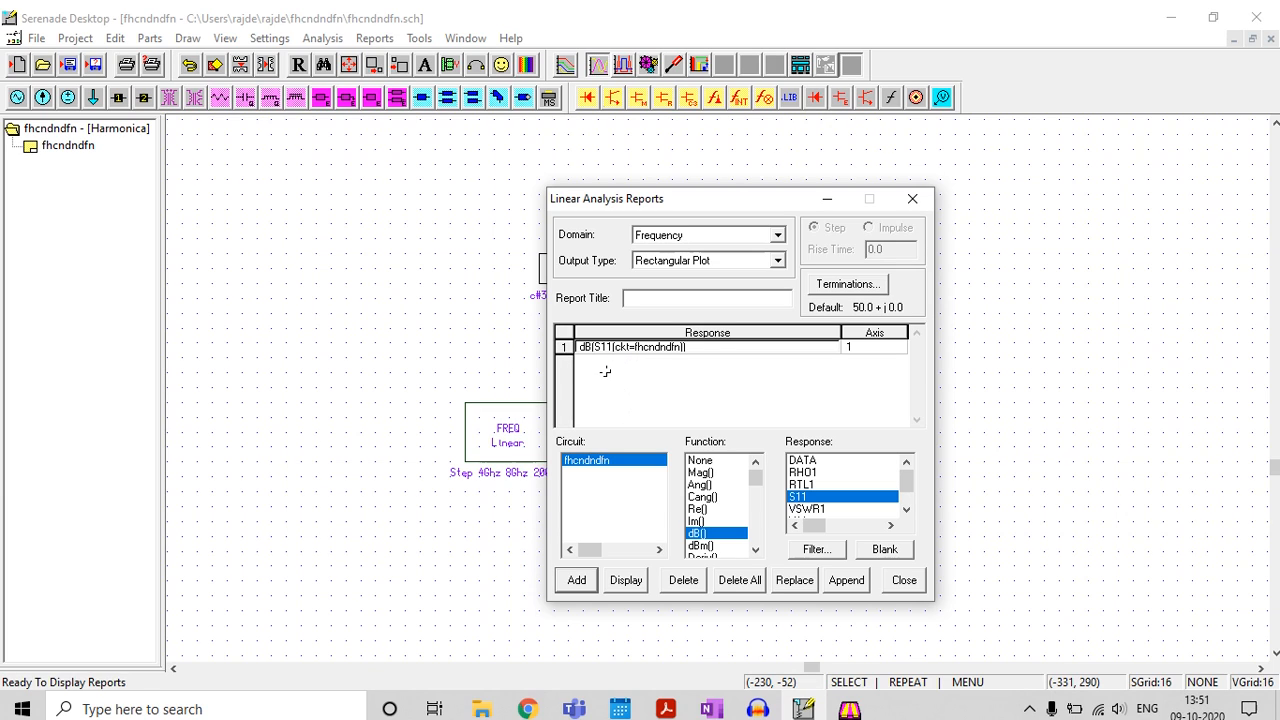
# Add the Ang(S11) response to the report, display the rectangular plot and minimize the report dialog
pyautogui.click(701, 485)
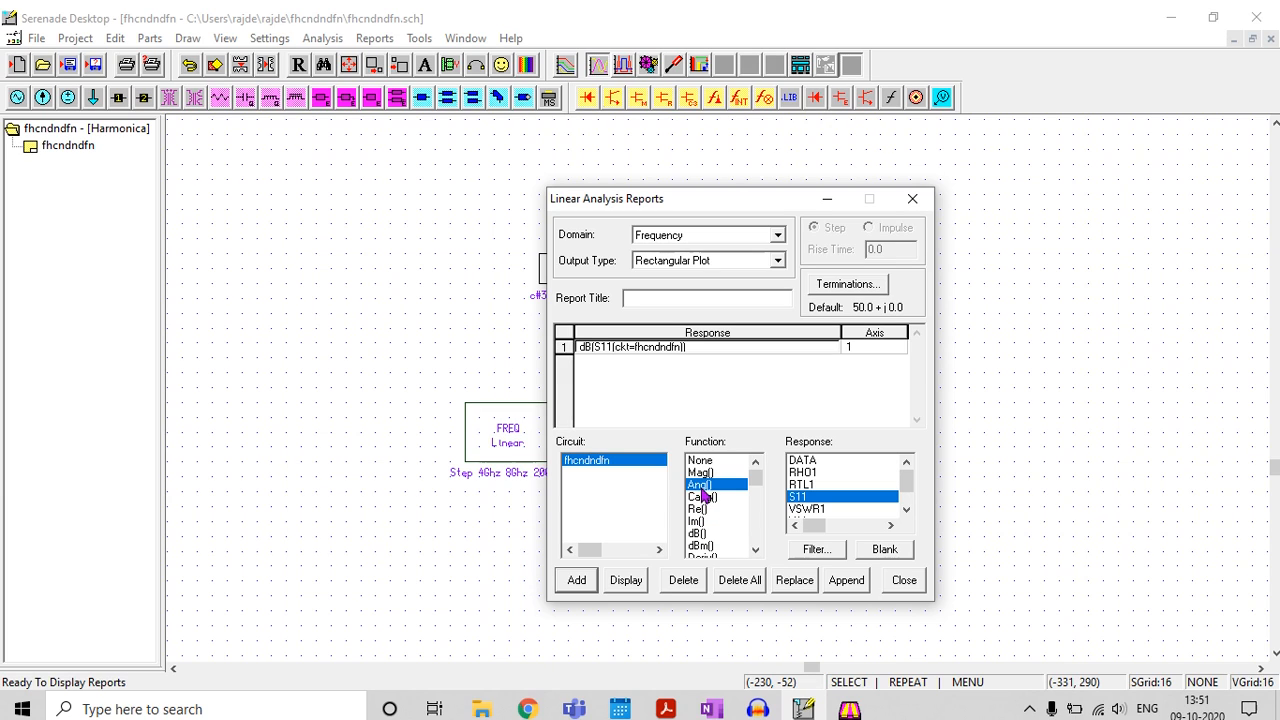
pyautogui.click(577, 580)
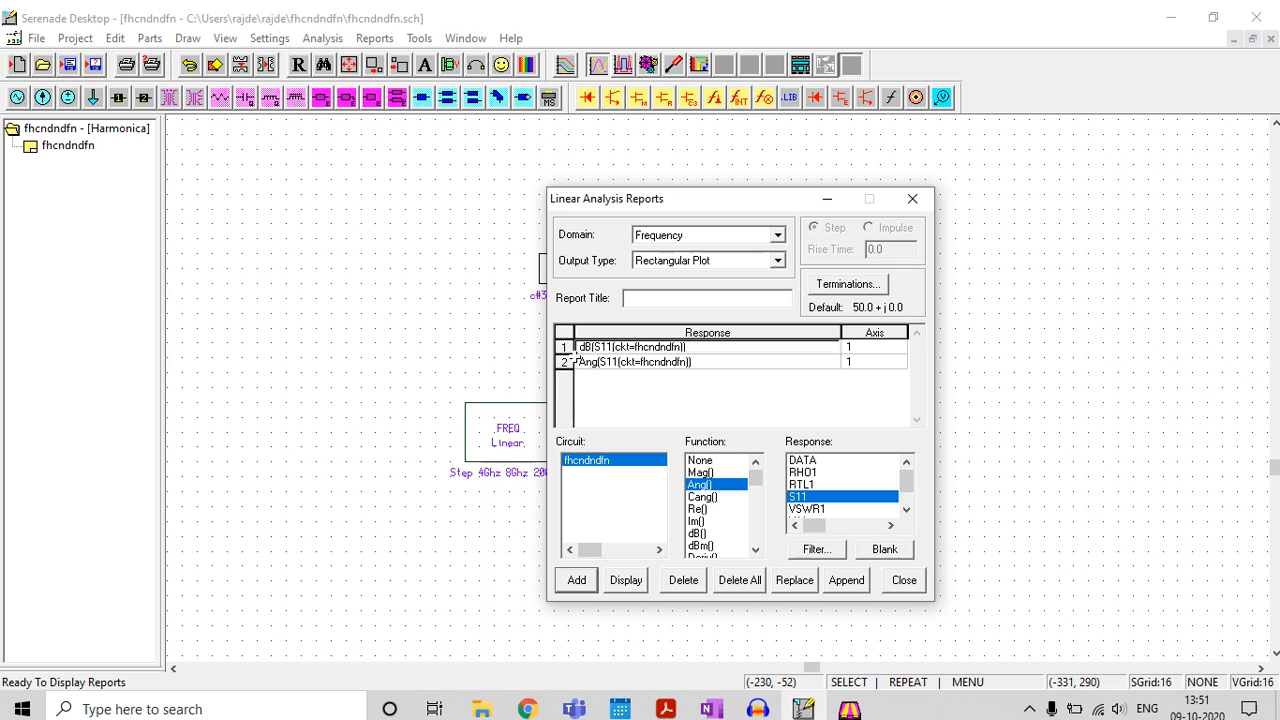
pyautogui.click(630, 582)
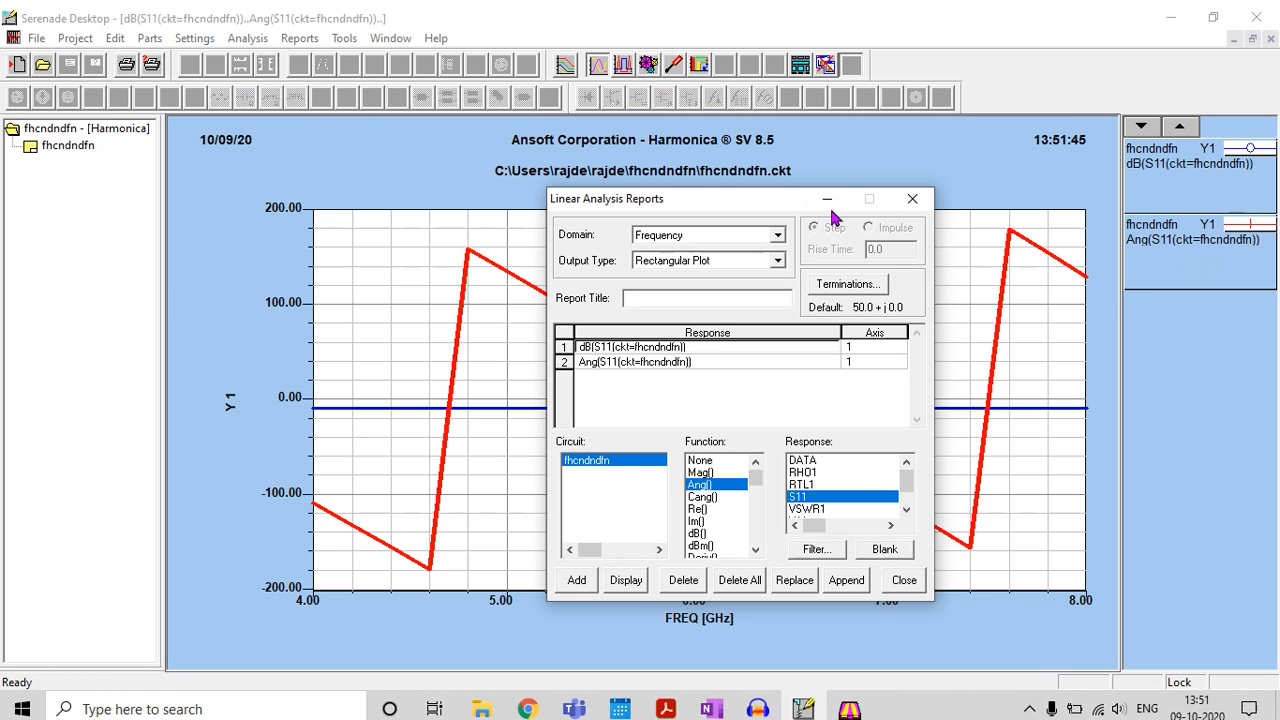
pyautogui.click(827, 199)
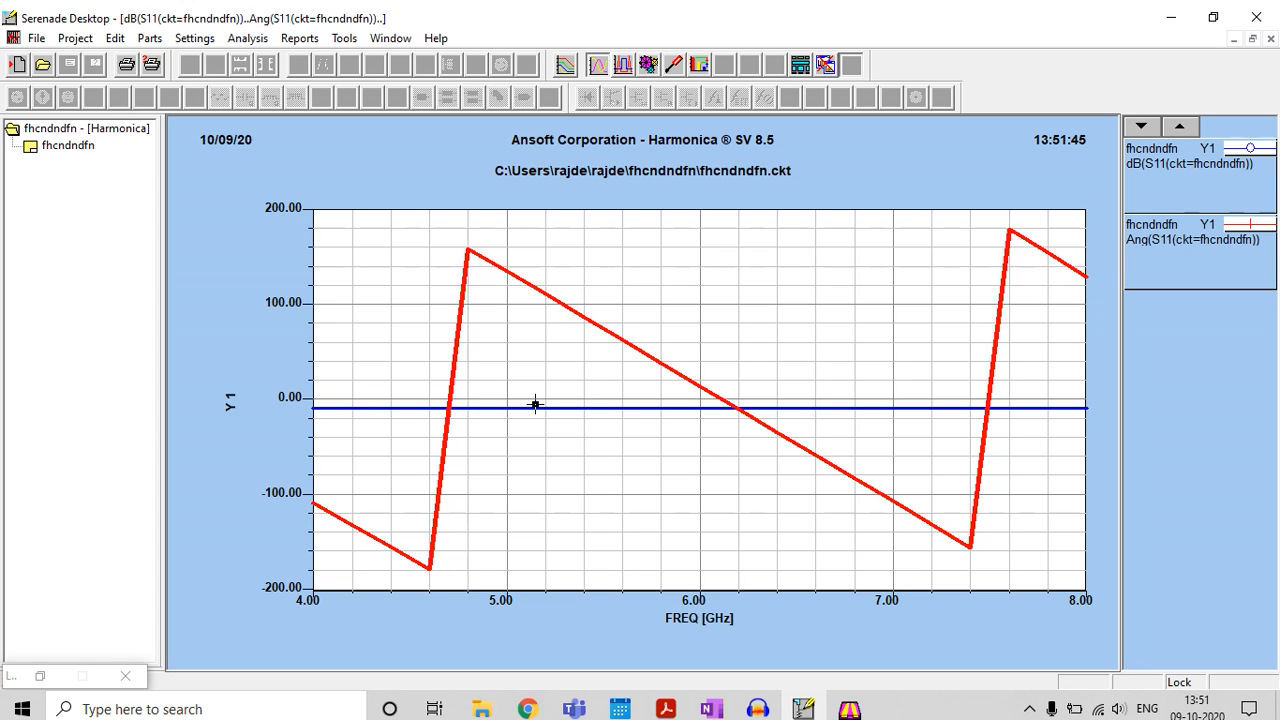
# Close the plot, assign the Ang(S11) response to axis 2 in the report settings and display the plot again
pyautogui.click(1271, 39)
pyautogui.click(372, 38)
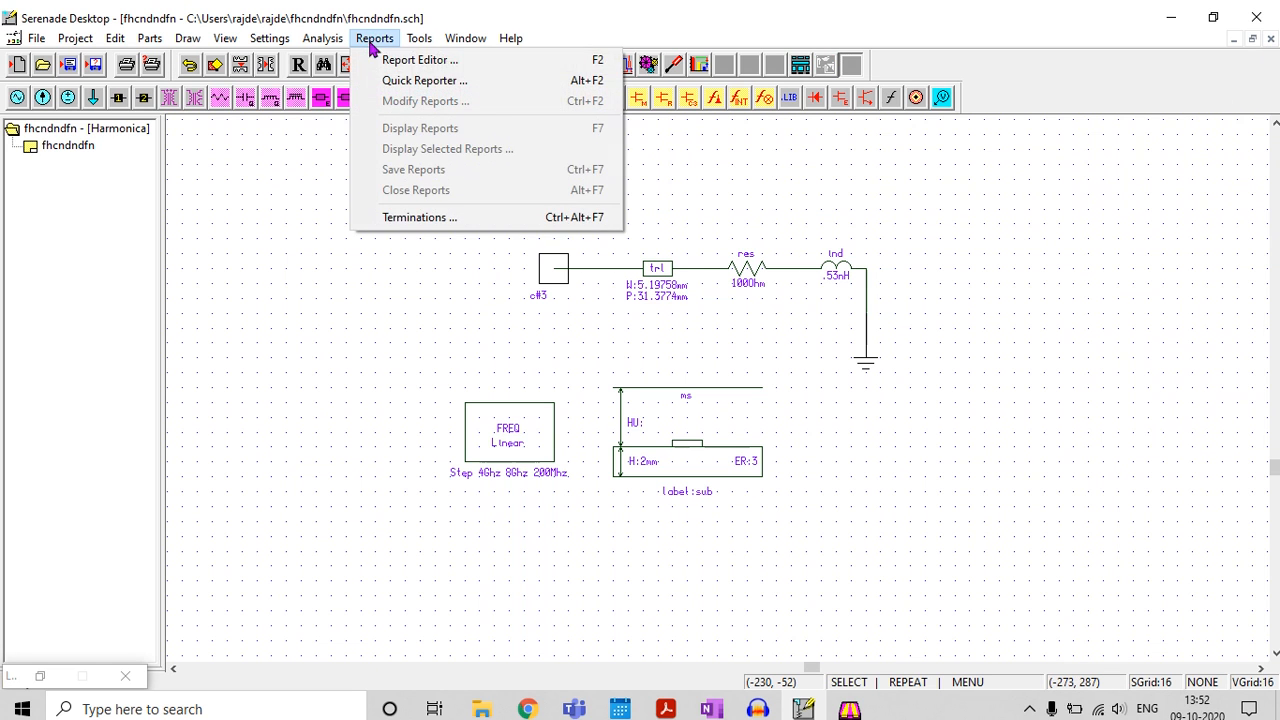
pyautogui.click(440, 81)
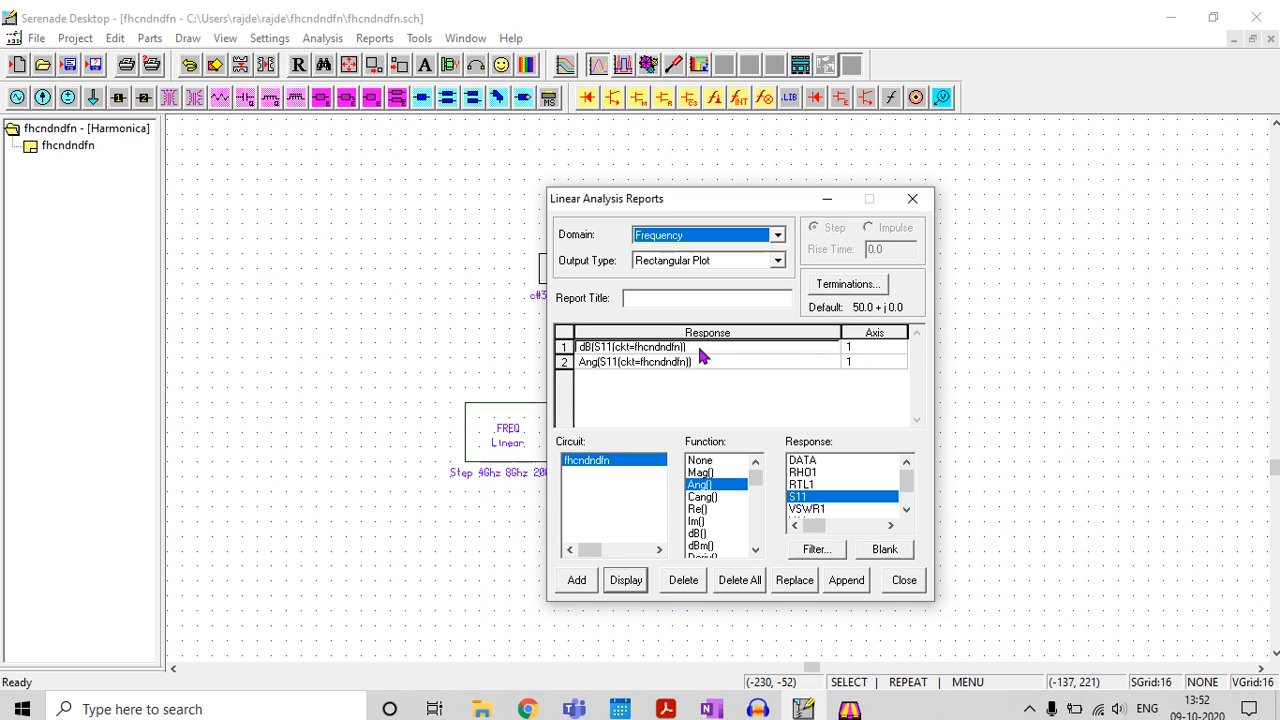
pyautogui.click(864, 363)
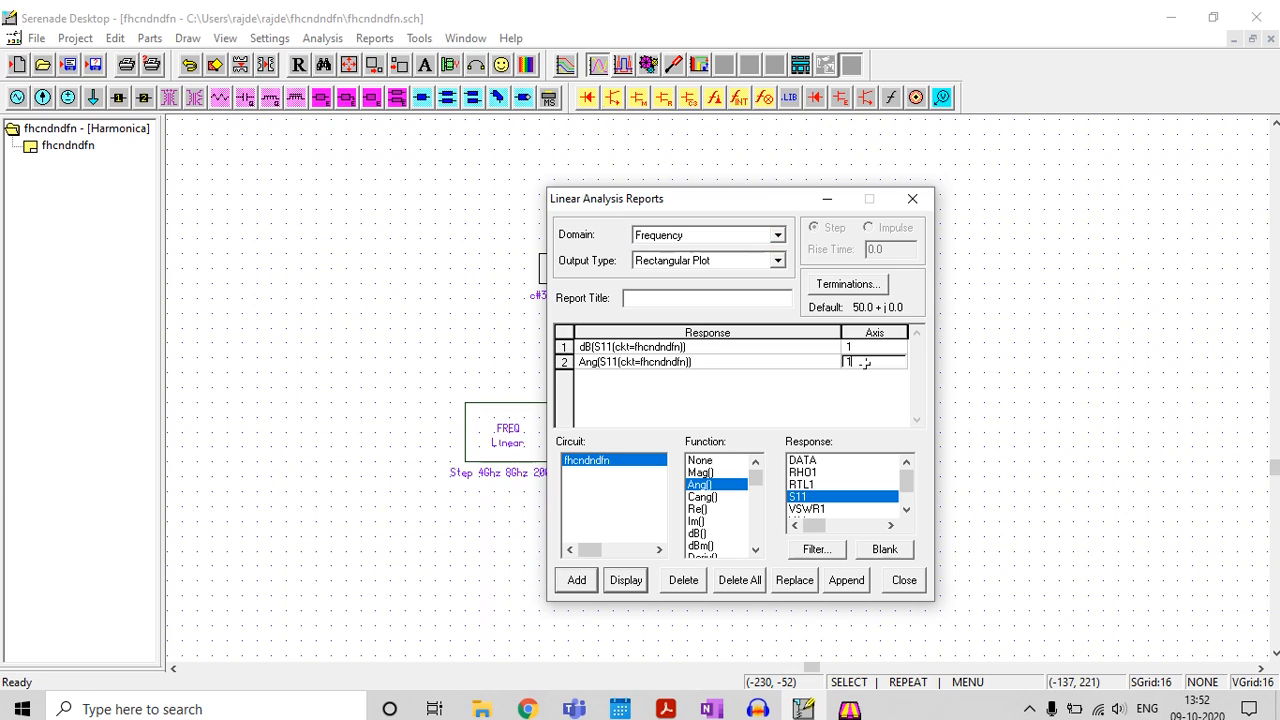
pyautogui.press('BackSpace')
pyautogui.click(626, 580)
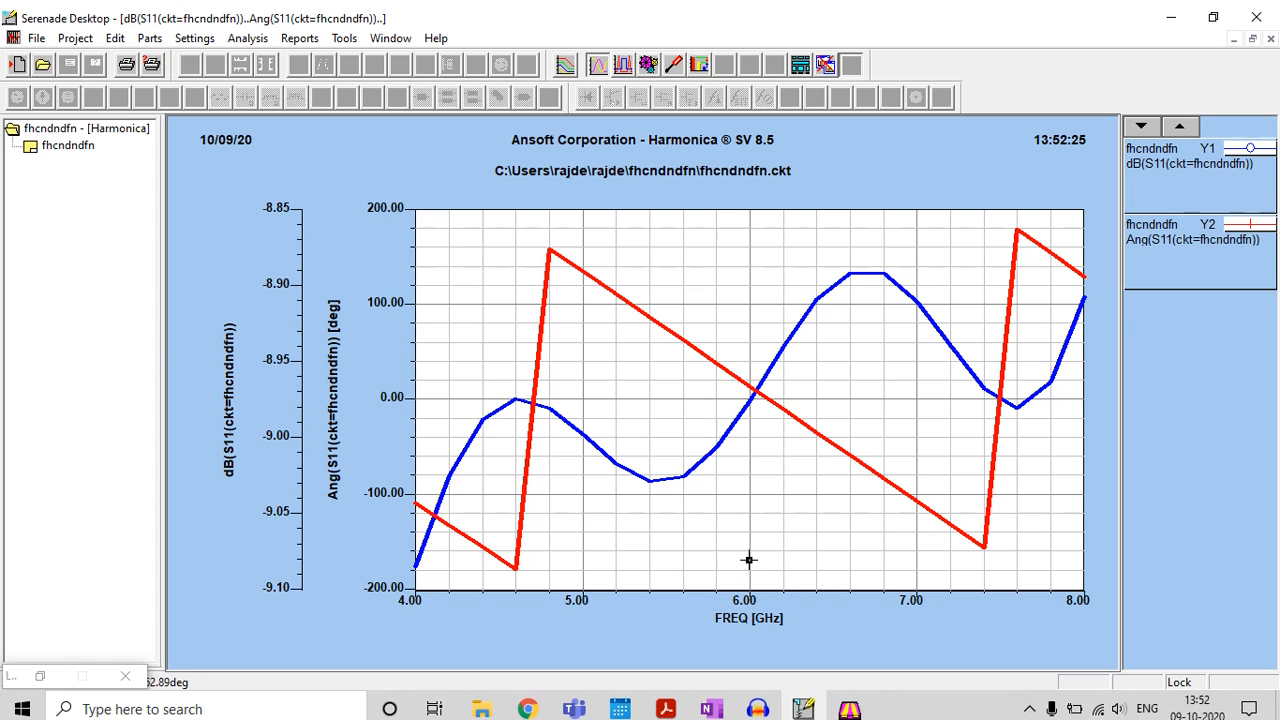
# Place a data marker on the dB(S11) trace at 6.00 GHz and exit marker mode
pyautogui.click(741, 414)
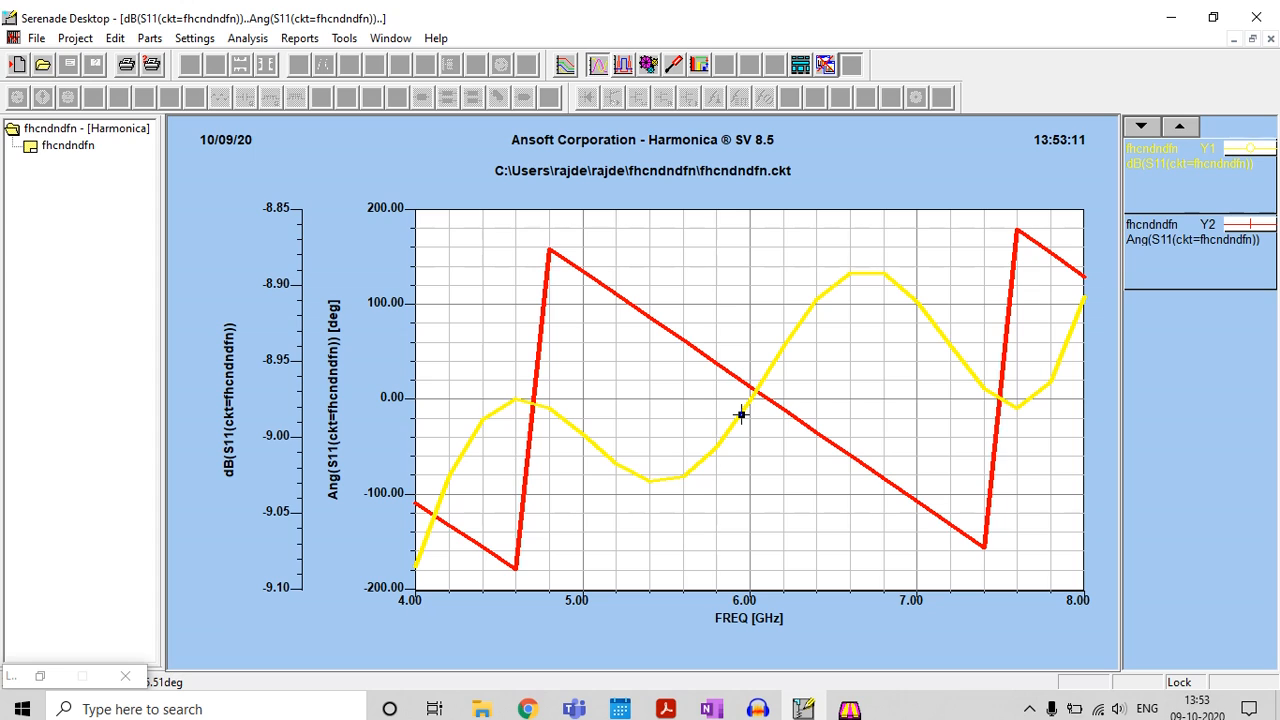
pyautogui.rightClick(741, 414)
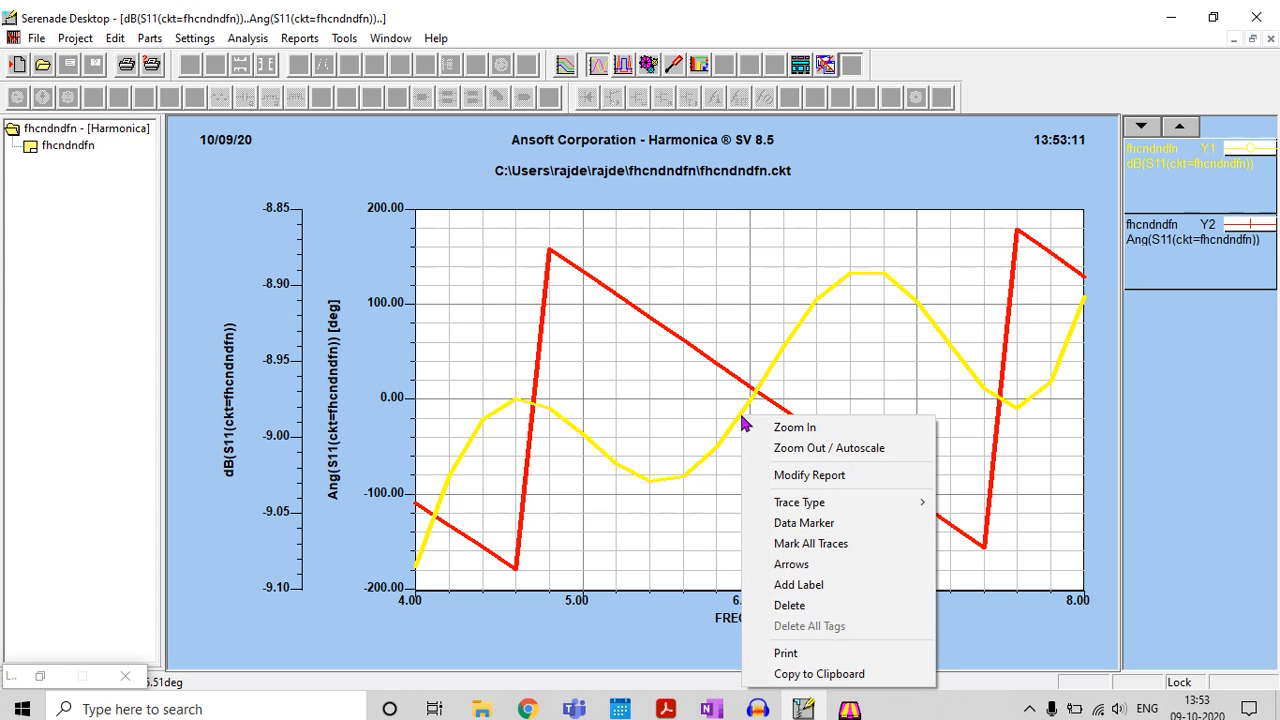
pyautogui.click(755, 523)
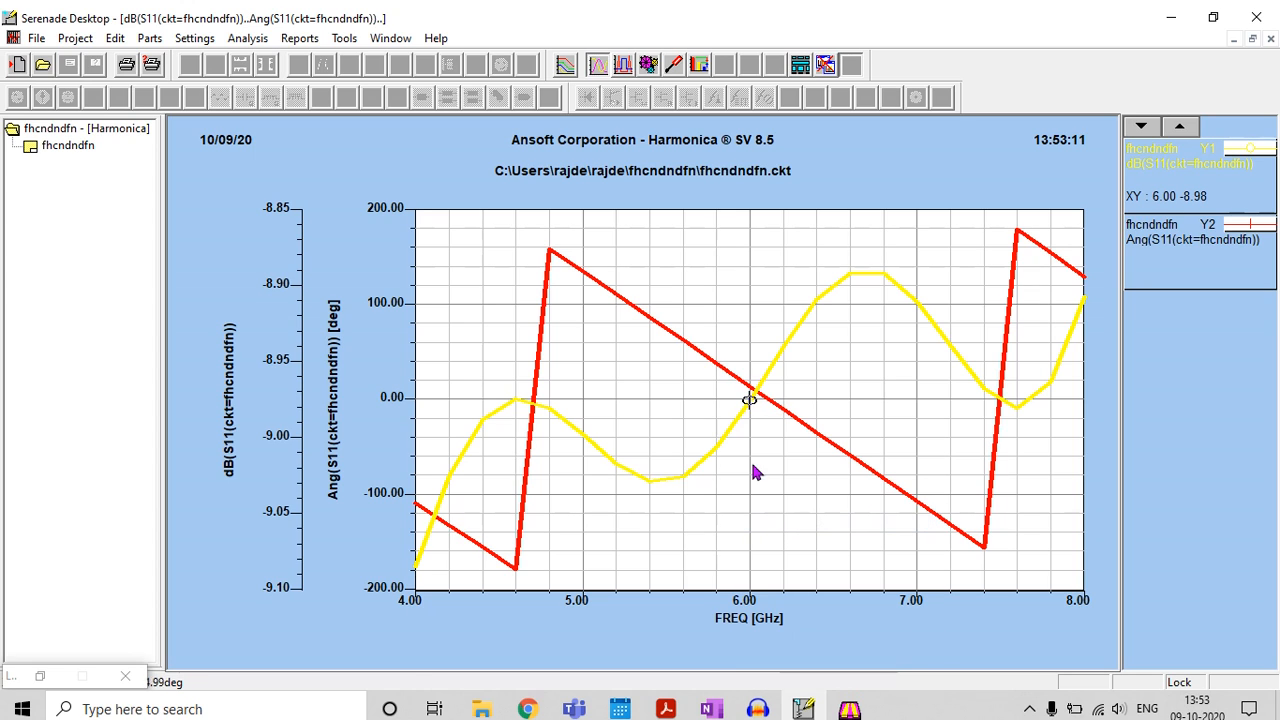
pyautogui.click(749, 399)
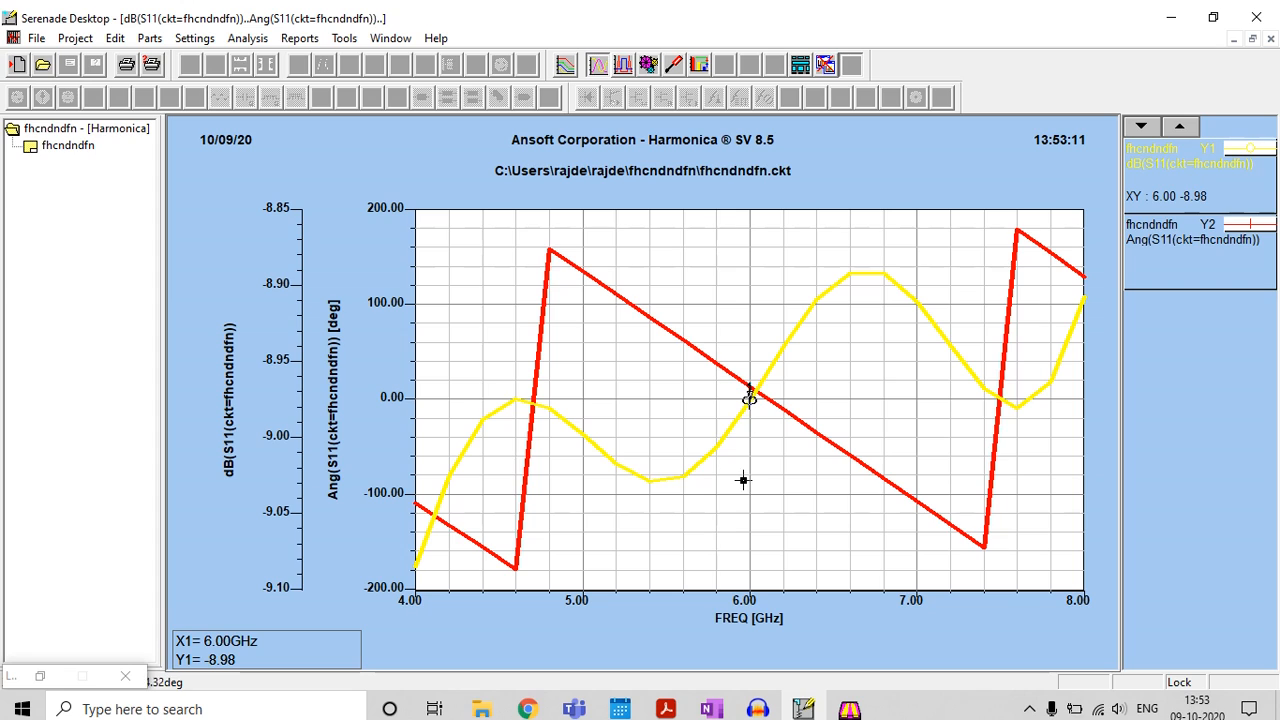
pyautogui.moveTo(749, 391)
pyautogui.mouseDown()
pyautogui.moveTo(323, 595)
pyautogui.moveTo(277, 669)
pyautogui.mouseUp()
pyautogui.rightClick(890, 402)
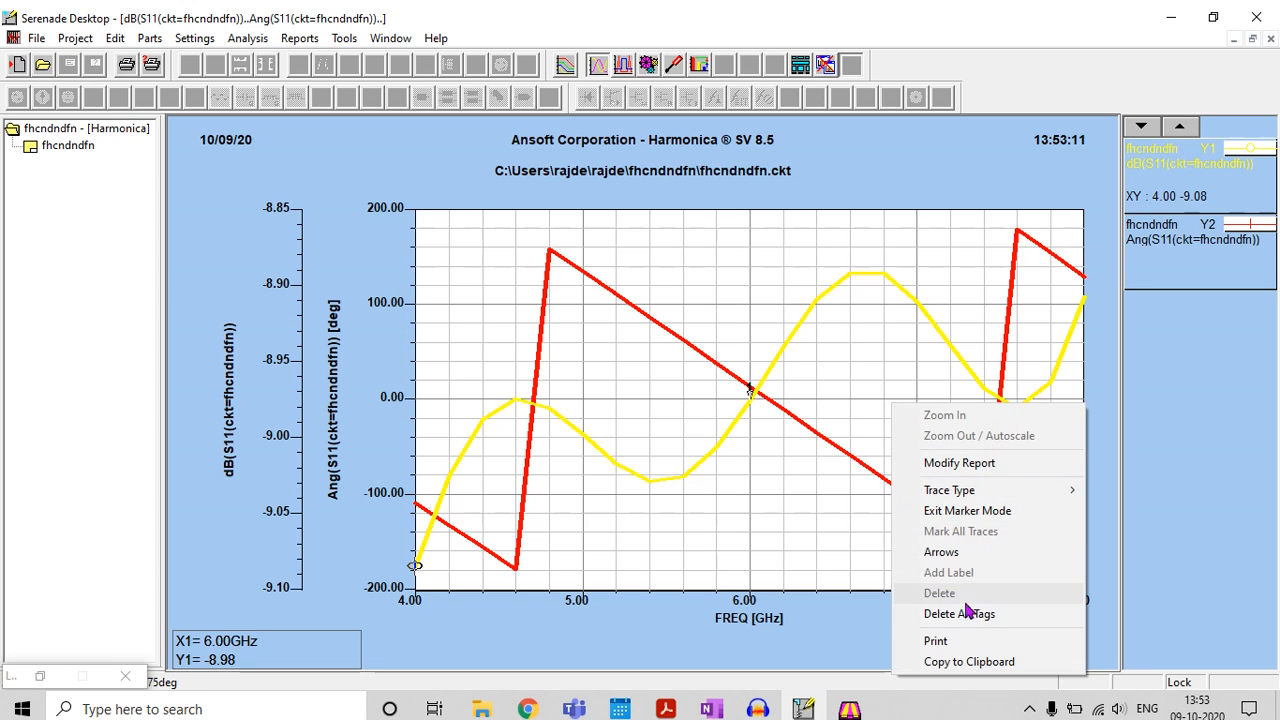
pyautogui.click(973, 516)
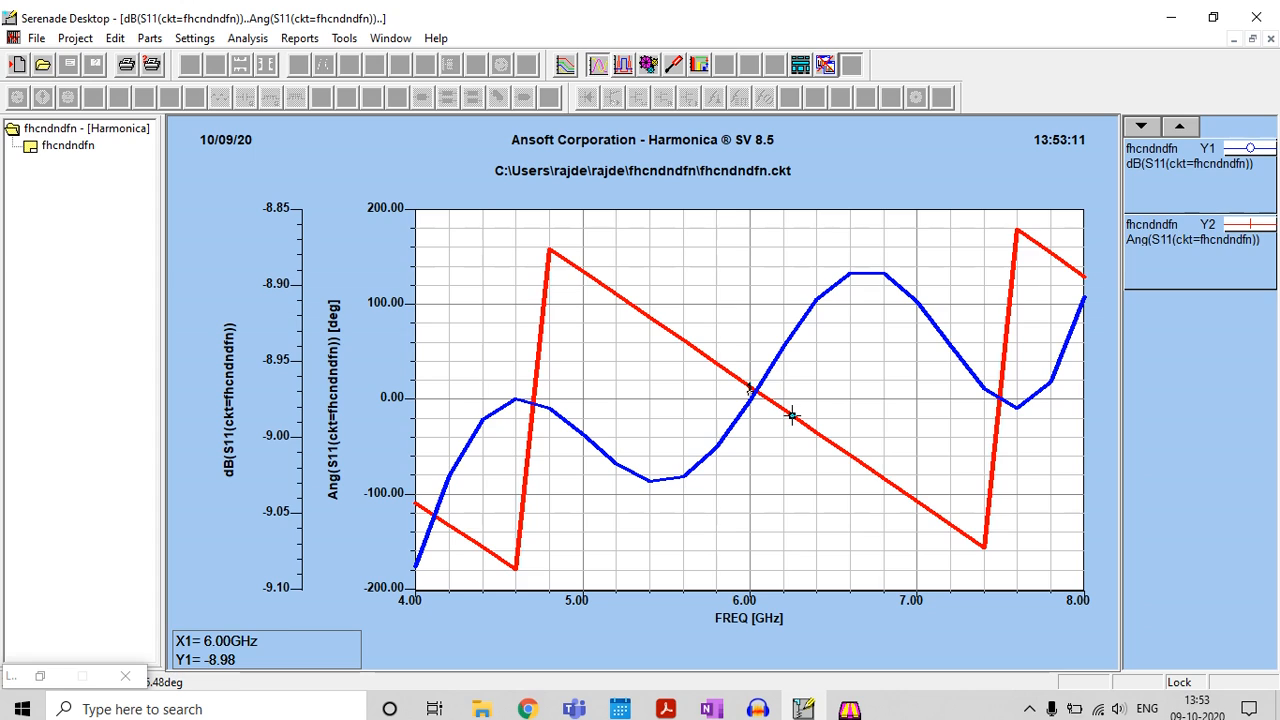
# Place a data marker on the Ang(S11) trace at 6.00 GHz, read its phase and close the plot
pyautogui.click(791, 416)
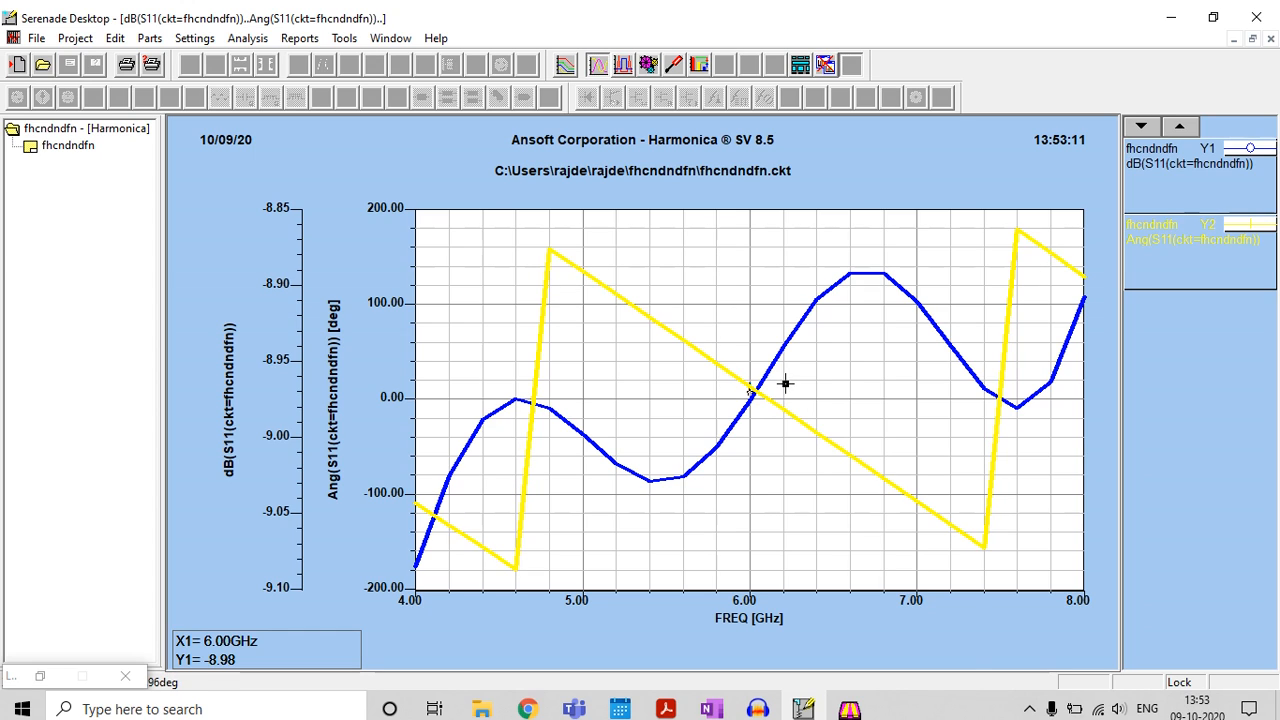
pyautogui.rightClick(786, 382)
pyautogui.click(840, 492)
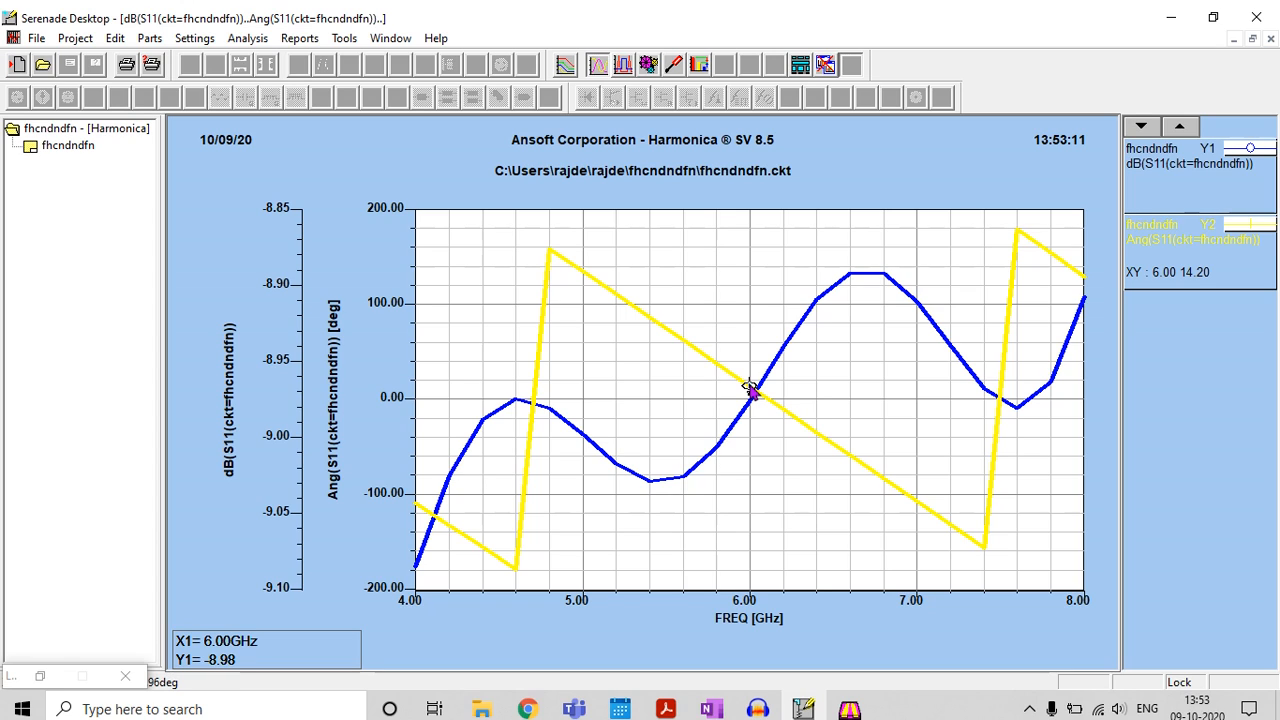
pyautogui.click(750, 388)
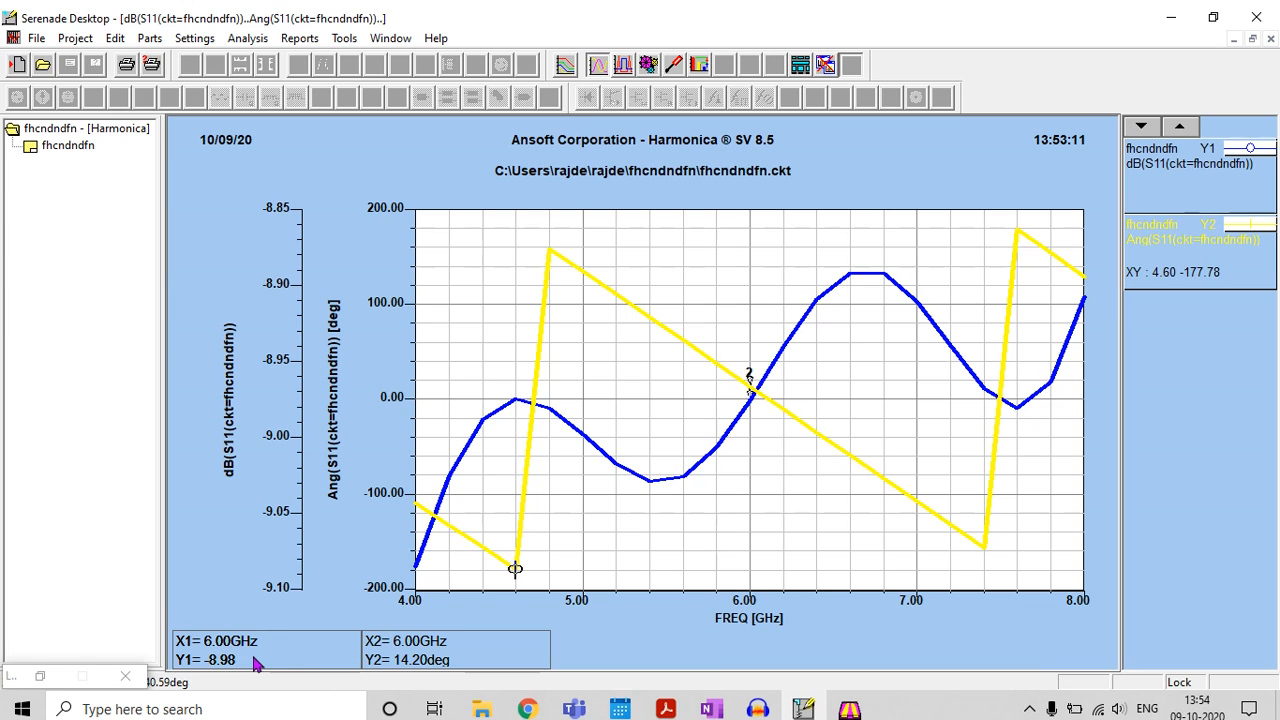
pyautogui.click(1270, 40)
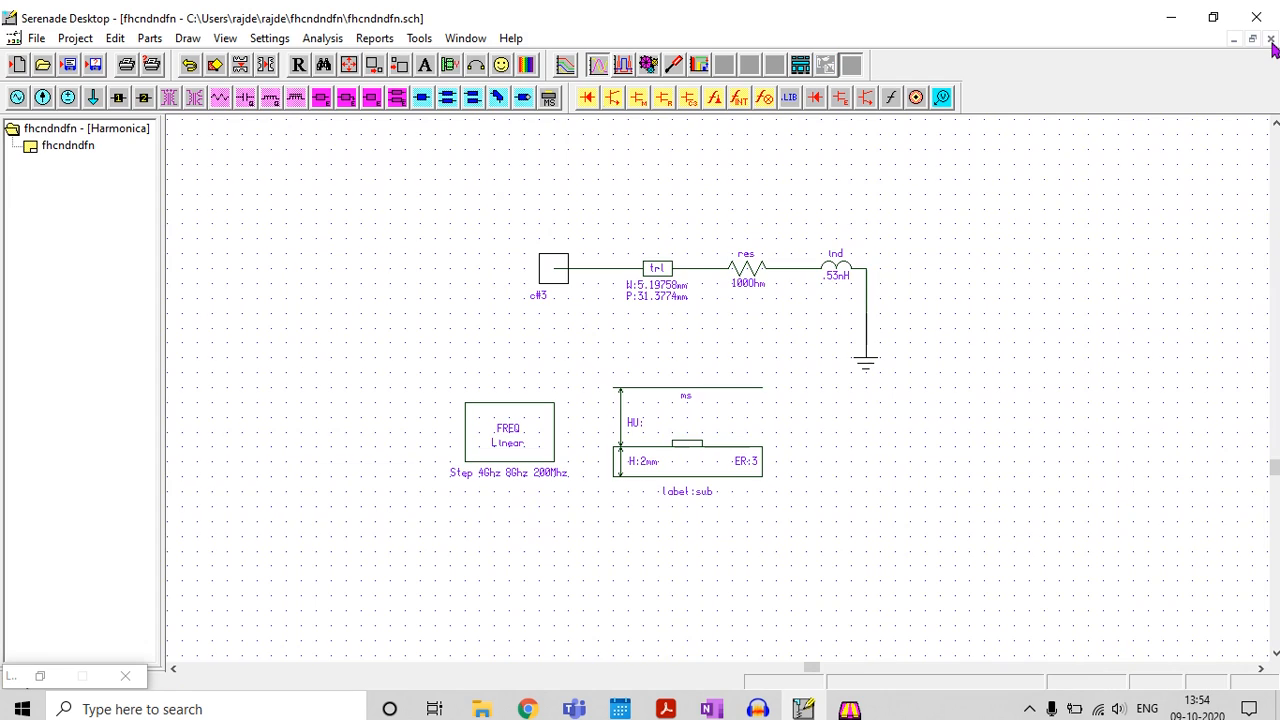